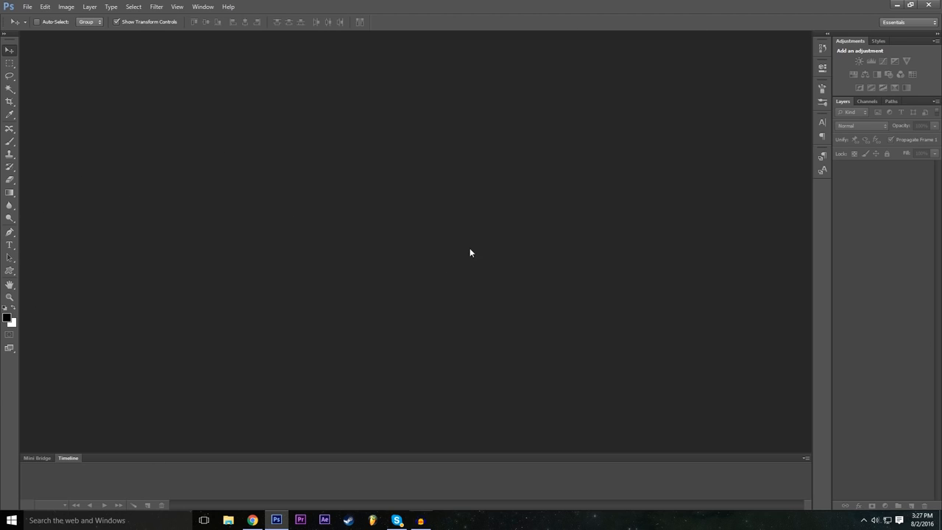
Switch the workspace to Essentials (Default).
{"action": "left_click", "coordinate": [206, 6]}
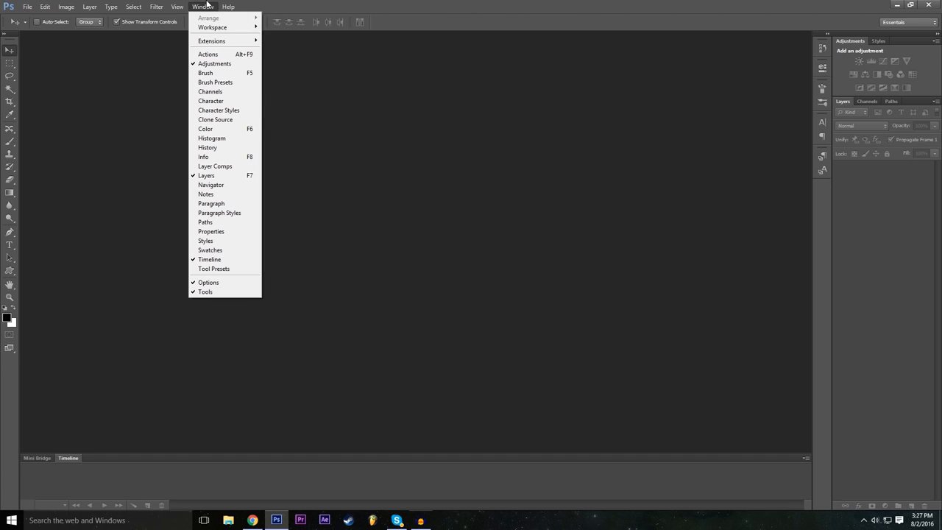
{"action": "mouse_move", "coordinate": [224, 29]}
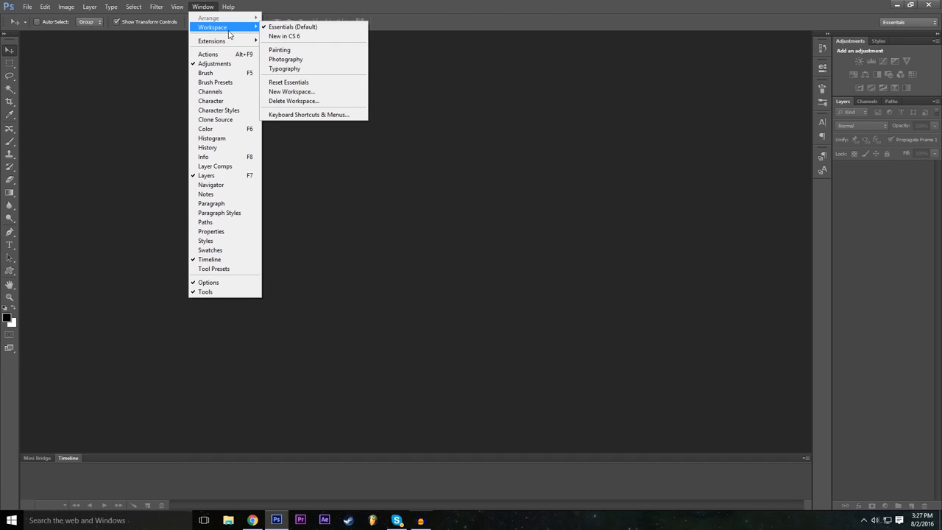
{"action": "left_click", "coordinate": [318, 29]}
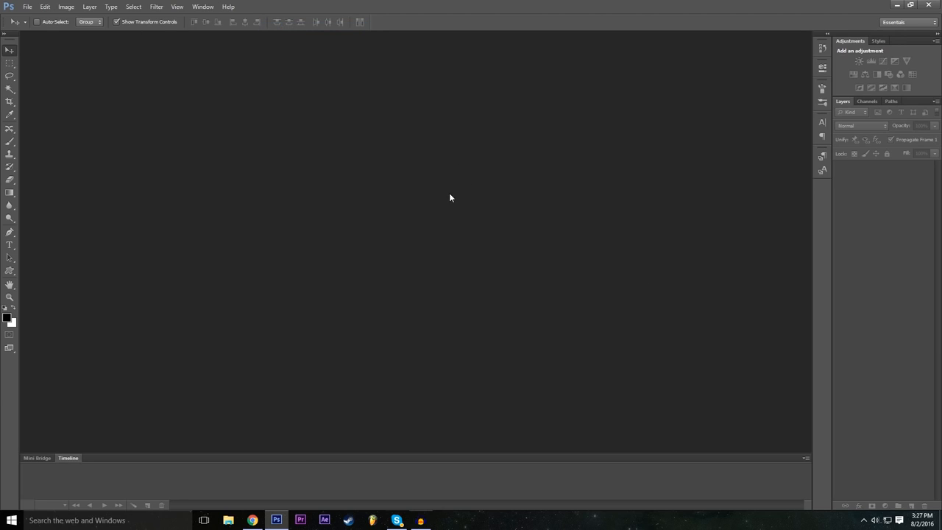
Start a new document, collapse its advanced options and name it "Example".
{"action": "left_click", "coordinate": [25, 5]}
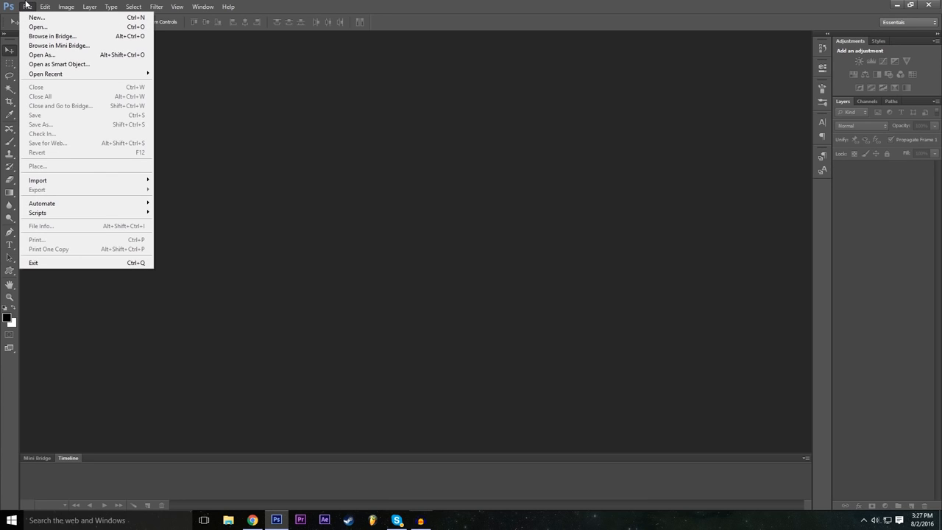
{"action": "left_click", "coordinate": [37, 17]}
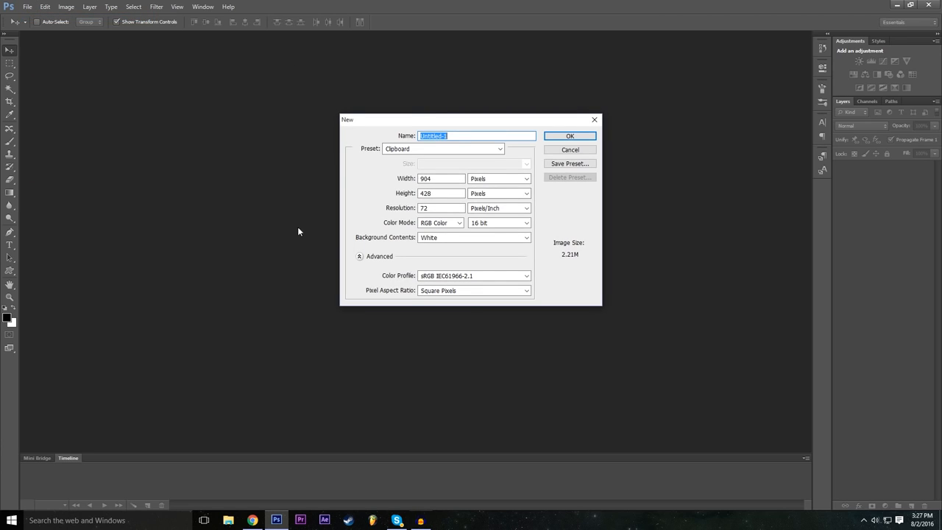
{"action": "left_click", "coordinate": [359, 257]}
{"action": "left_click", "coordinate": [522, 138]}
{"action": "left_click_drag", "start_coordinate": [521, 137], "coordinate": [345, 147]}
{"action": "type", "text": "Example"}
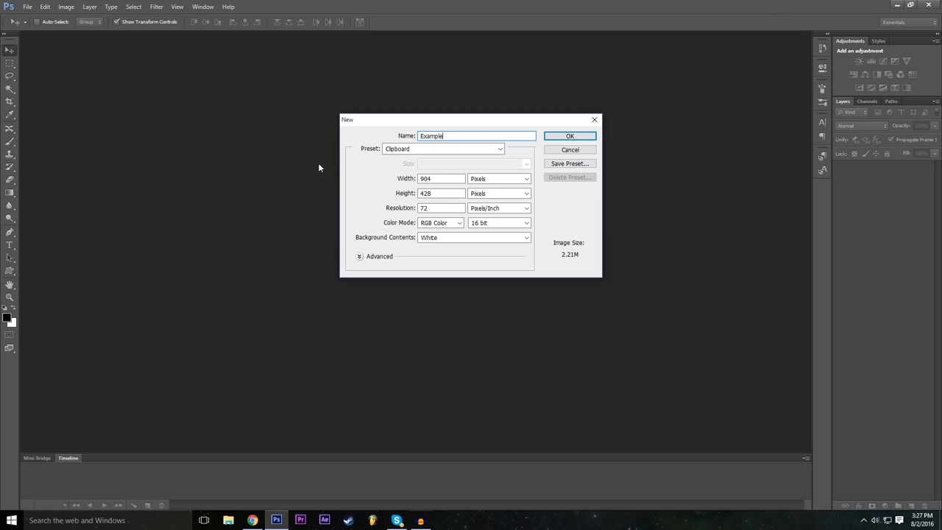
{"action": "left_click", "coordinate": [318, 165]}
Set the new document's width to 1920 pixels and its height to 1080 pixels.
{"action": "left_click", "coordinate": [446, 180]}
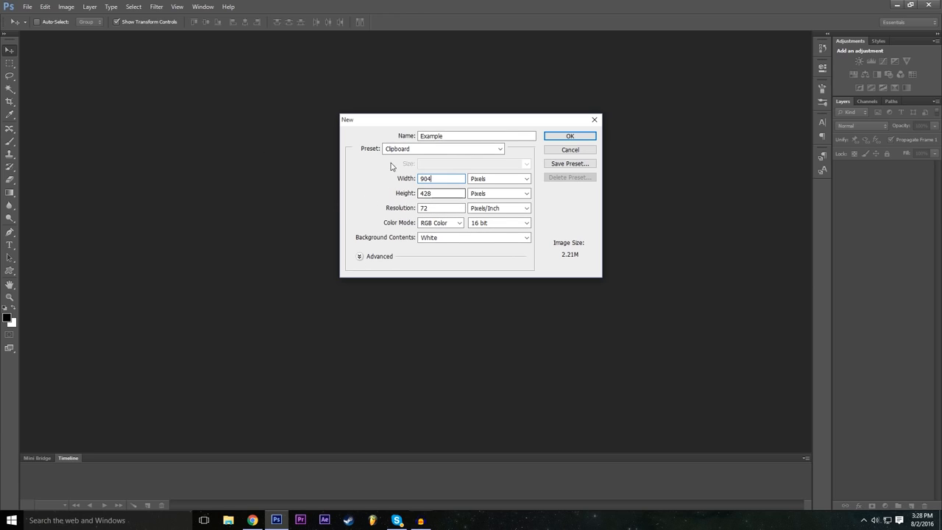
{"action": "double_click", "coordinate": [436, 178]}
{"action": "type", "text": "1920"}
{"action": "left_click", "coordinate": [443, 195]}
{"action": "key", "text": "BackSpace"}
{"action": "key", "text": "BackSpace"}
{"action": "key", "text": "BackSpace"}
{"action": "type", "text": "108"}
{"action": "left_click_drag", "start_coordinate": [442, 193], "coordinate": [378, 195]}
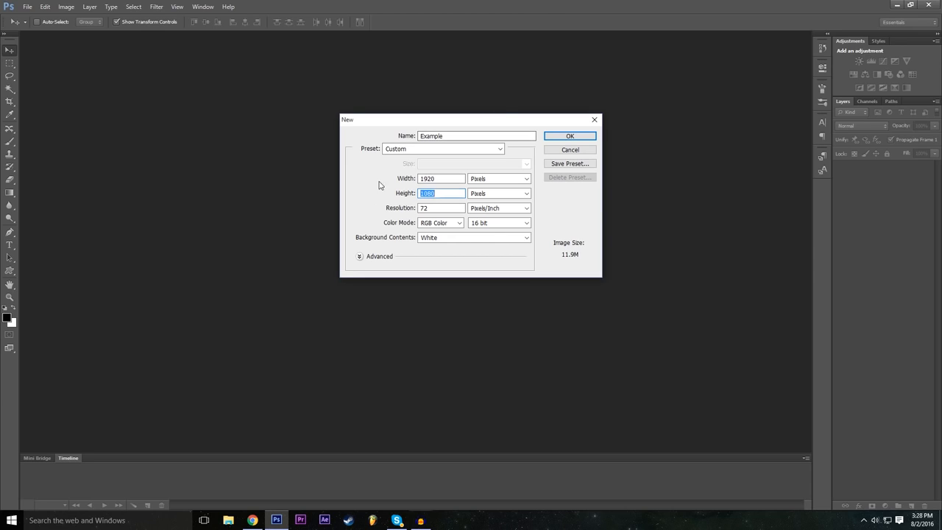
Examine the unit choices for the new document's width, height and resolution, keeping Pixels for both dimensions.
{"action": "left_click", "coordinate": [500, 181]}
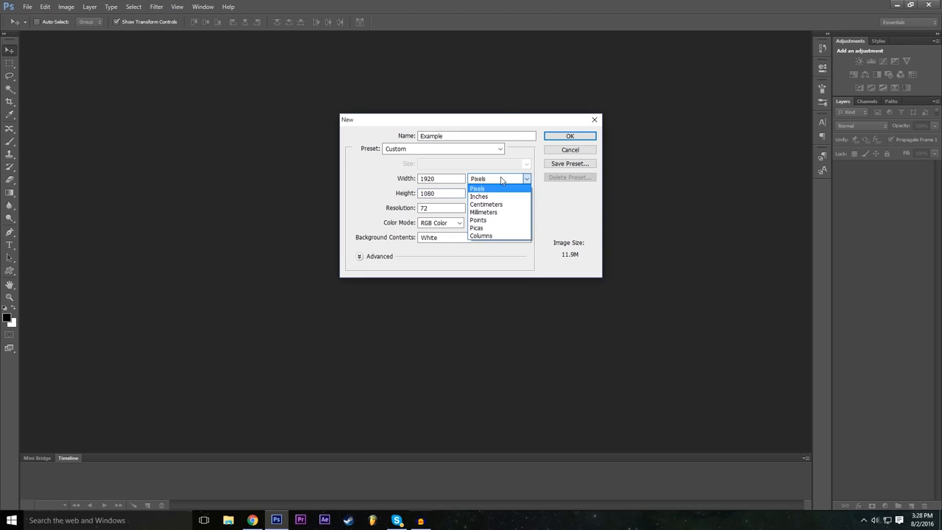
{"action": "left_click", "coordinate": [502, 181]}
{"action": "left_click", "coordinate": [504, 210]}
{"action": "left_click", "coordinate": [503, 209]}
{"action": "left_click", "coordinate": [499, 179]}
{"action": "left_click", "coordinate": [492, 180]}
{"action": "key", "text": "Tab"}
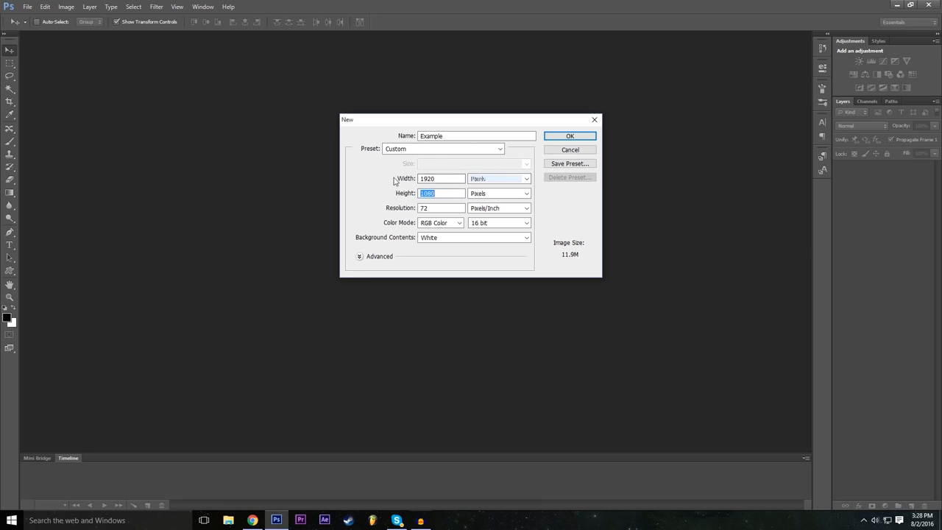
{"action": "left_click", "coordinate": [497, 181]}
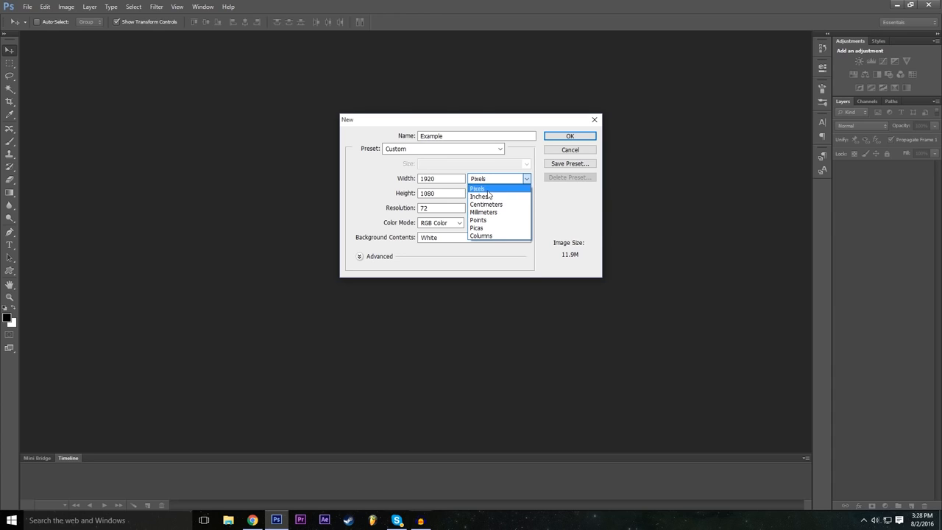
{"action": "left_click", "coordinate": [489, 189]}
{"action": "left_click", "coordinate": [489, 194]}
{"action": "left_click", "coordinate": [489, 194]}
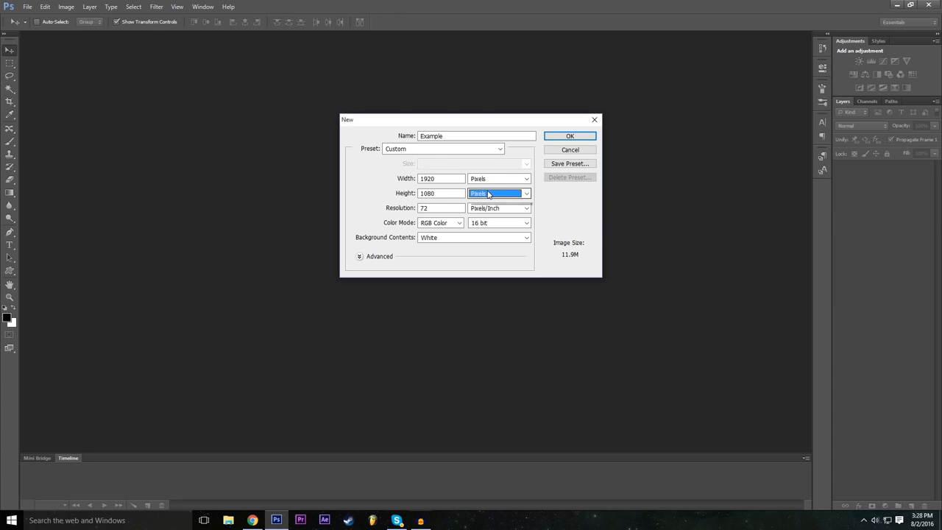
{"action": "left_click", "coordinate": [489, 193]}
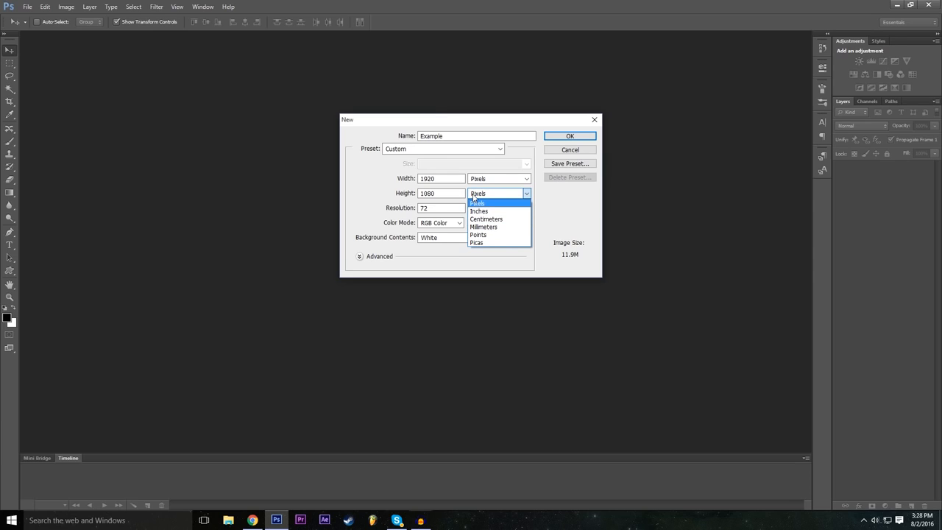
{"action": "left_click", "coordinate": [403, 197]}
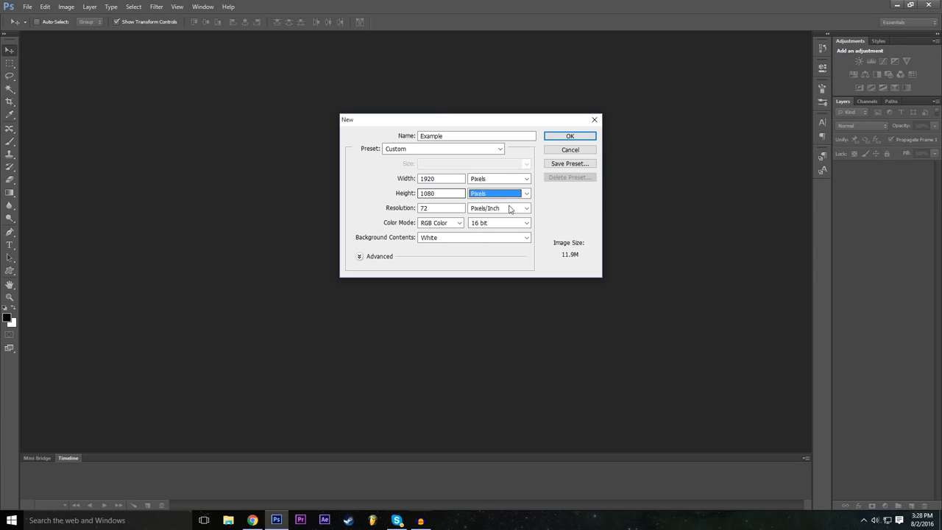
{"action": "left_click", "coordinate": [393, 188]}
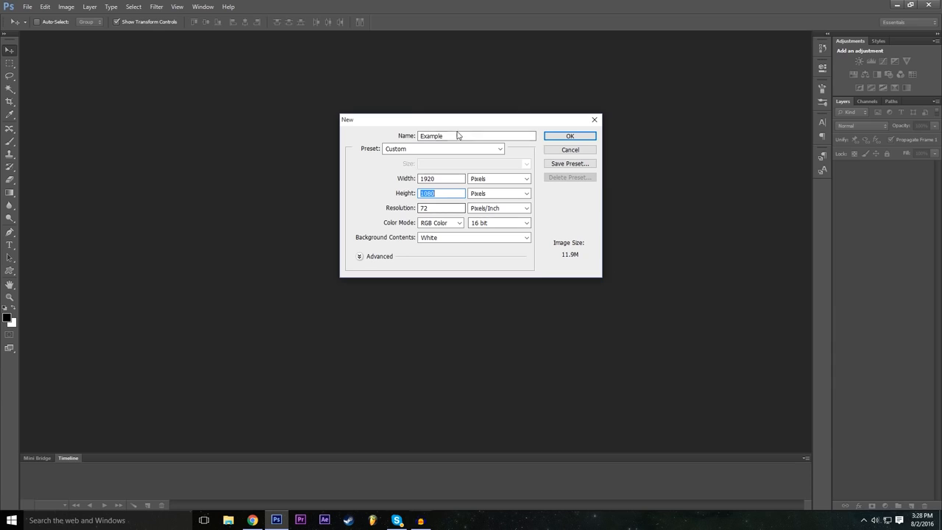
Choose a colour depth of 16 bit and create the document.
{"action": "left_click", "coordinate": [485, 223]}
{"action": "left_click", "coordinate": [393, 229]}
{"action": "left_click", "coordinate": [498, 225]}
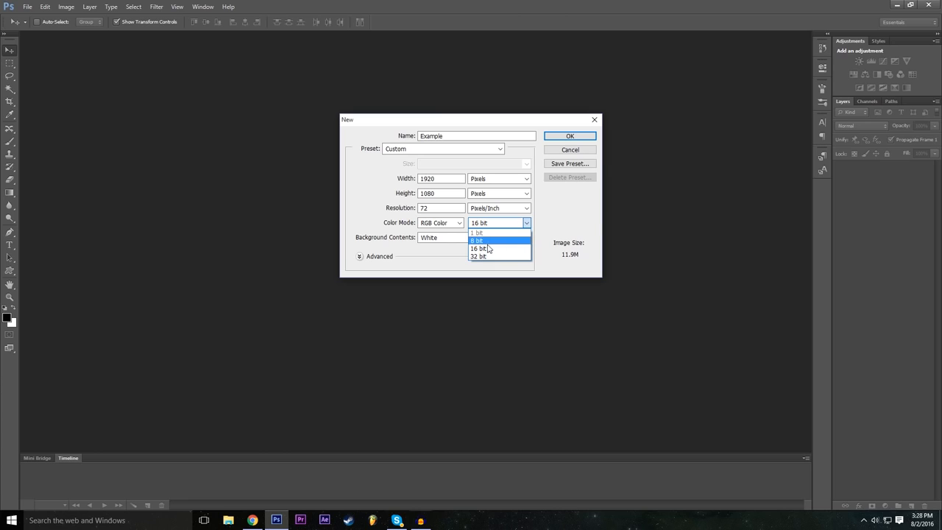
{"action": "left_click", "coordinate": [487, 250]}
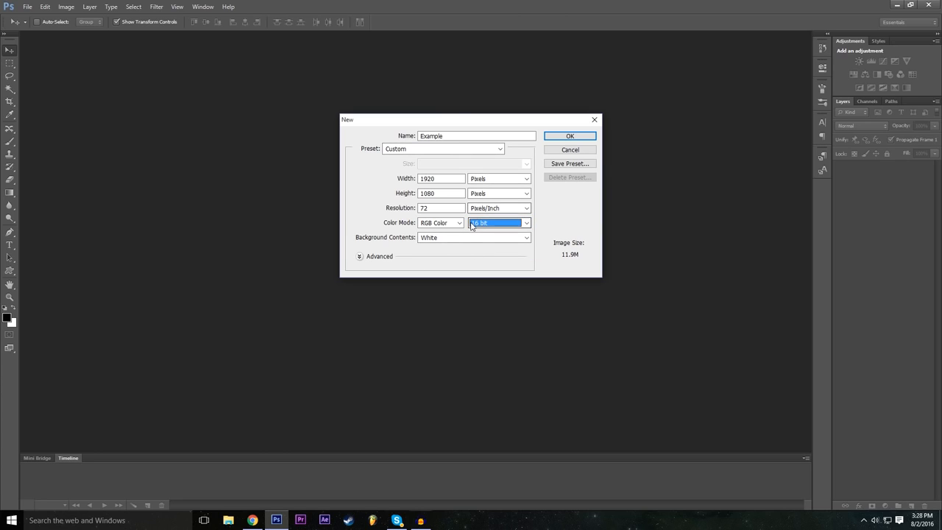
{"action": "left_click", "coordinate": [570, 137]}
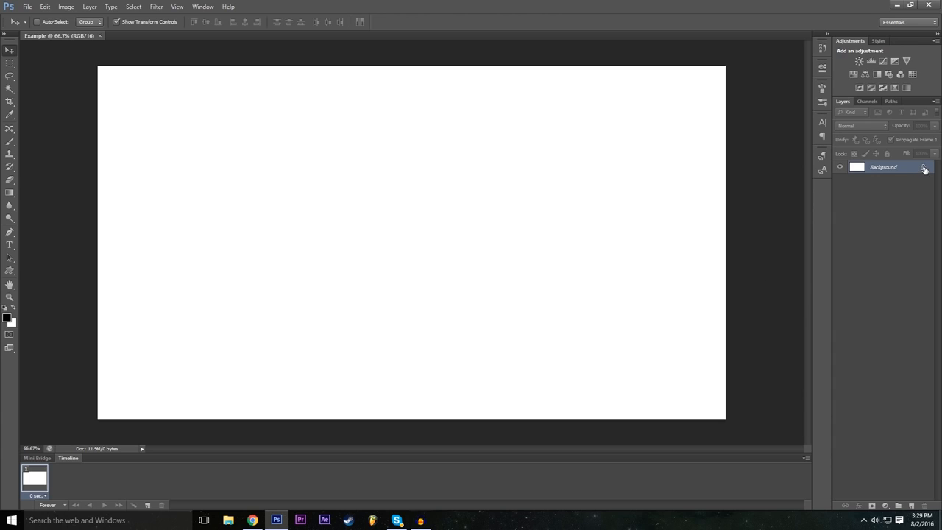
Start converting the locked background into a regular layer and name it "Background".
{"action": "double_click", "coordinate": [923, 170]}
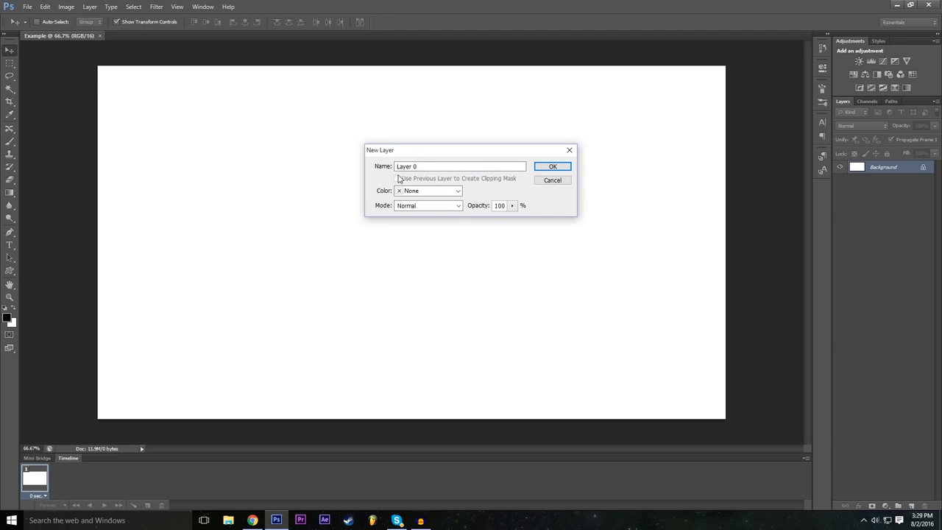
{"action": "double_click", "coordinate": [452, 166]}
{"action": "type", "text": "Background"}
Set the new layer's colour label to Orange.
{"action": "left_click", "coordinate": [454, 191]}
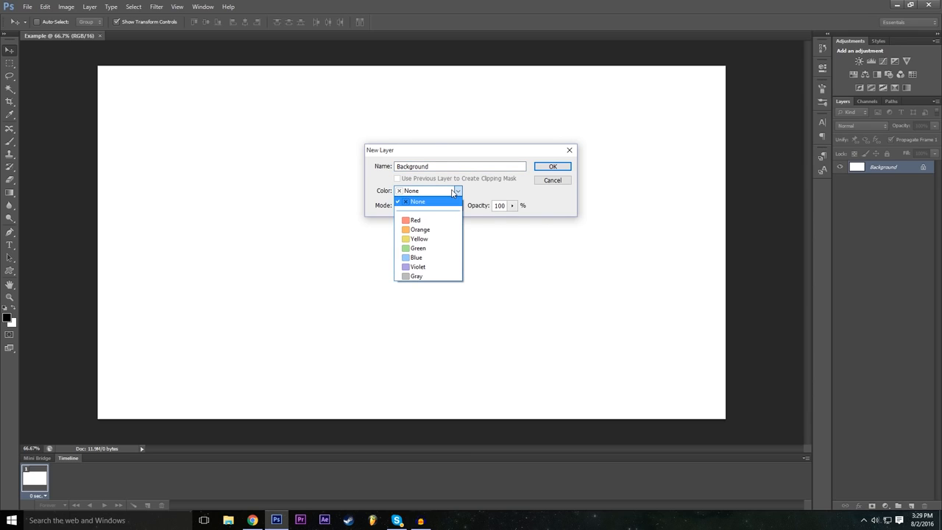
{"action": "left_click", "coordinate": [453, 191]}
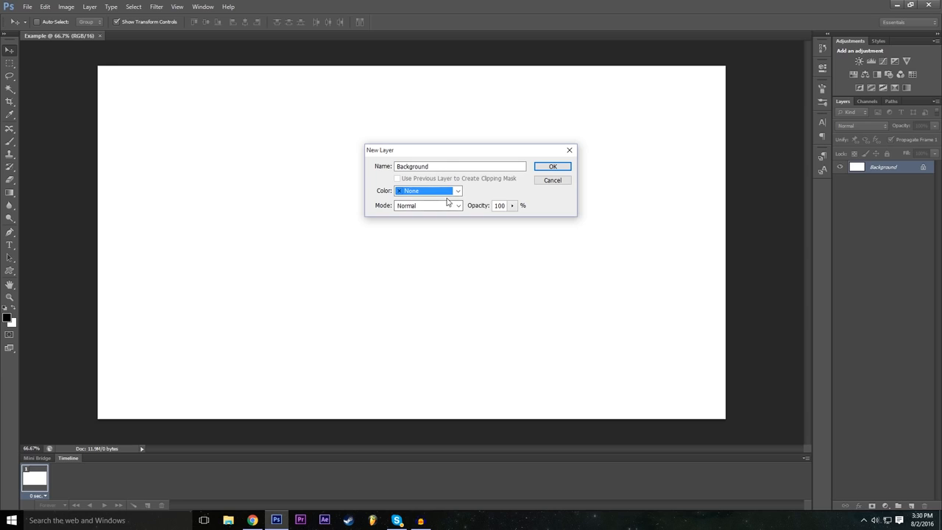
{"action": "left_click", "coordinate": [414, 192]}
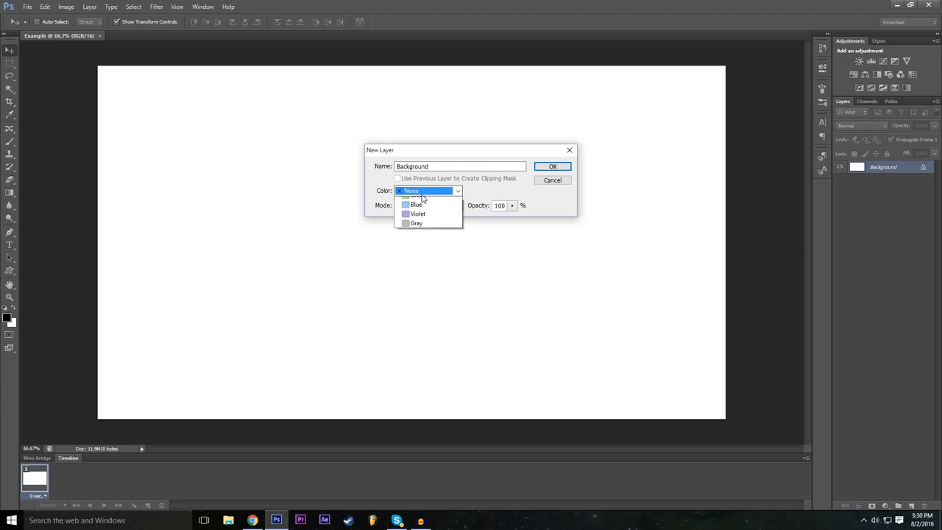
{"action": "left_click", "coordinate": [434, 230]}
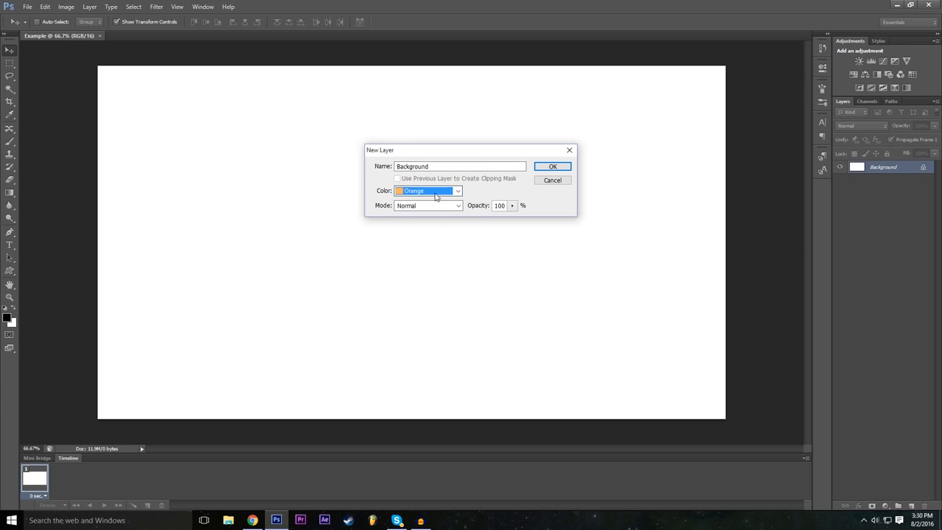
{"action": "left_click", "coordinate": [435, 192]}
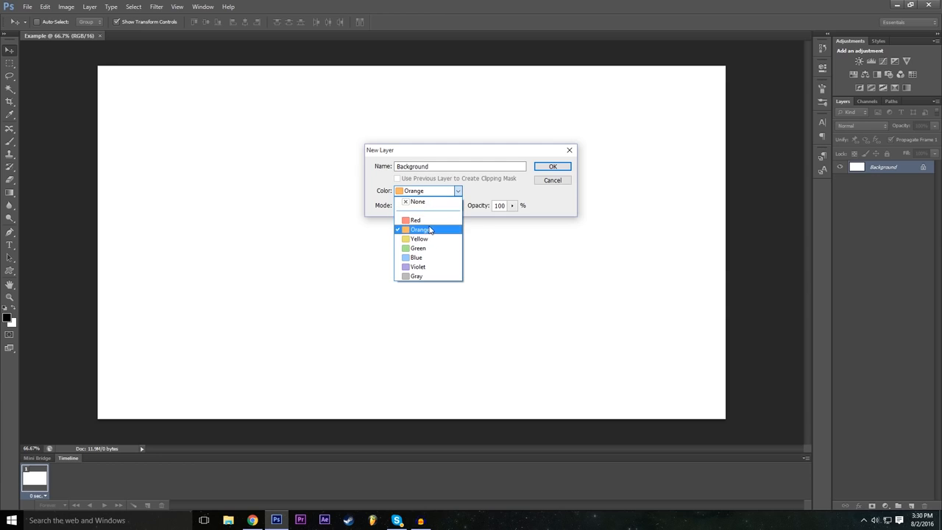
{"action": "left_click", "coordinate": [431, 229]}
{"action": "key", "text": "shift+Tab"}
Set the new layer's colour label to Red and confirm the conversion to a regular layer.
{"action": "left_click", "coordinate": [437, 193]}
{"action": "left_click", "coordinate": [432, 220]}
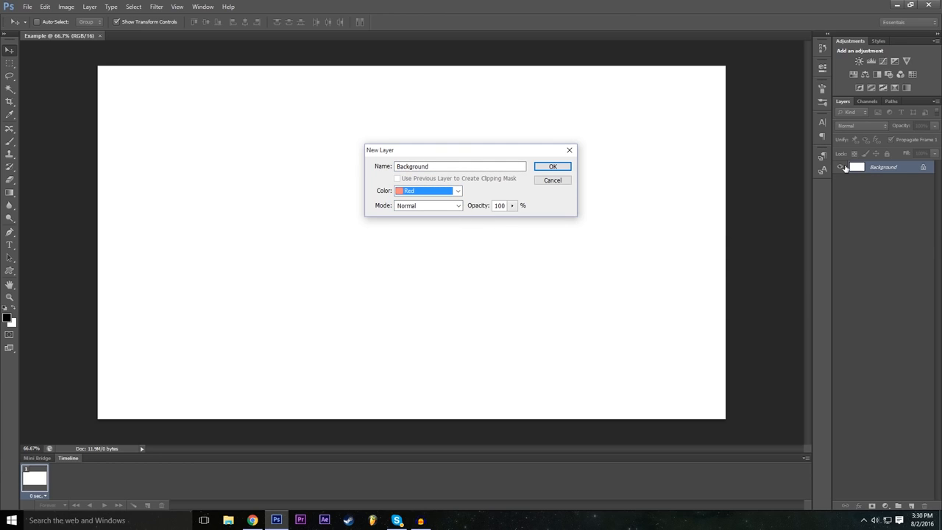
{"action": "left_click", "coordinate": [428, 192]}
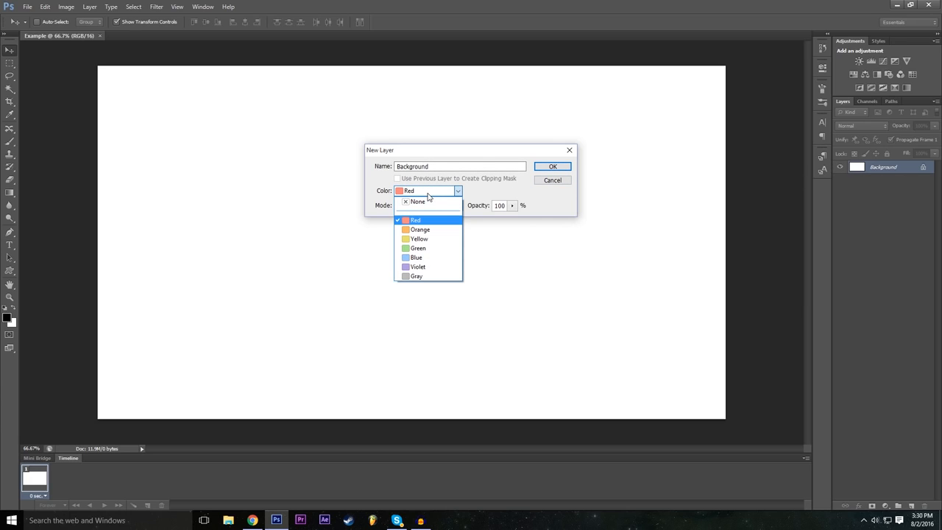
{"action": "left_click", "coordinate": [450, 193]}
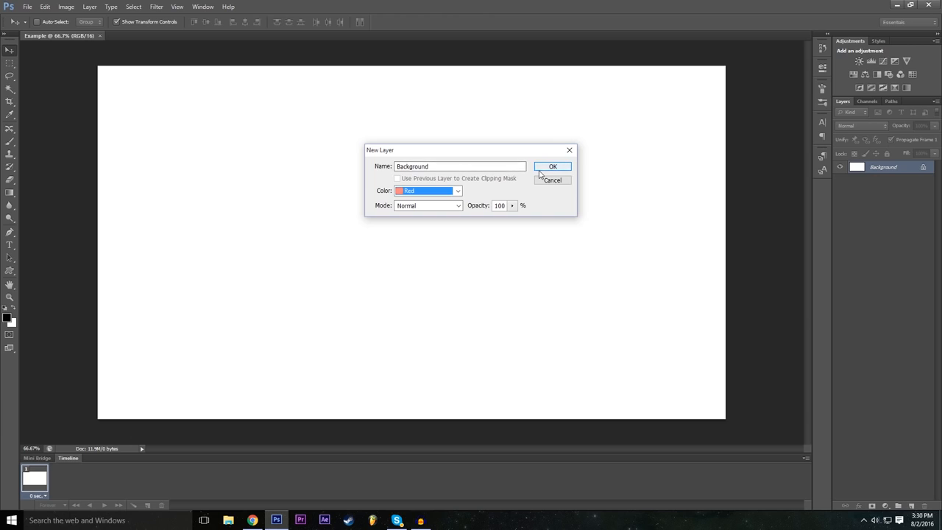
{"action": "left_click", "coordinate": [556, 169]}
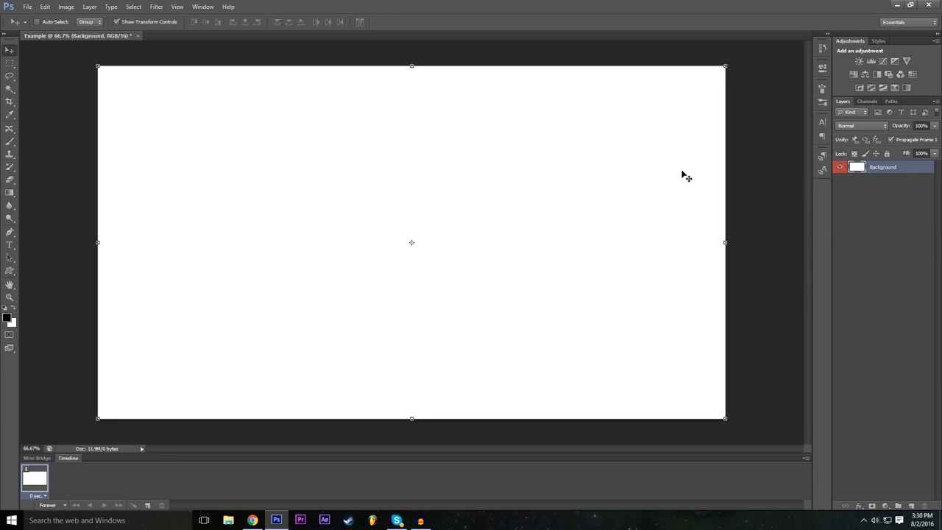
Reselect the unlocked Background layer and move it around the canvas with the Move tool.
{"action": "left_click", "coordinate": [8, 51]}
{"action": "left_click", "coordinate": [863, 210]}
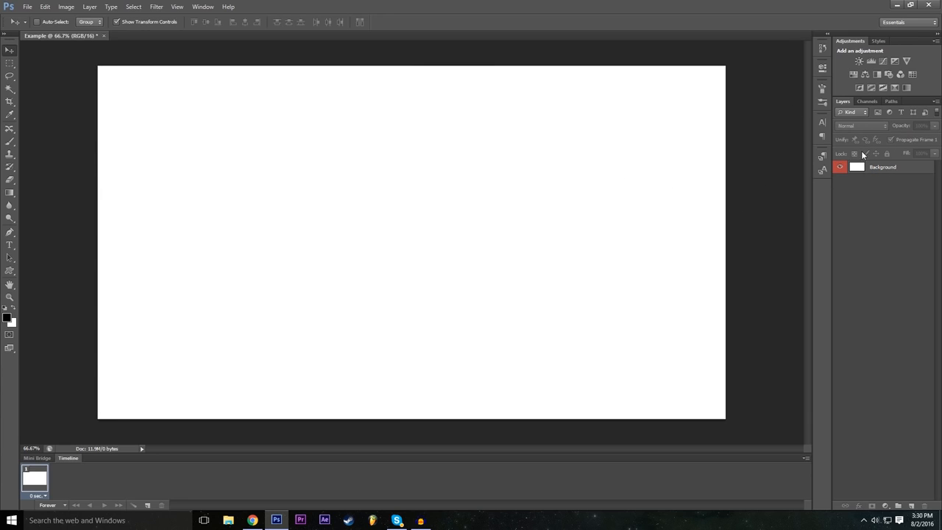
{"action": "left_click", "coordinate": [886, 170]}
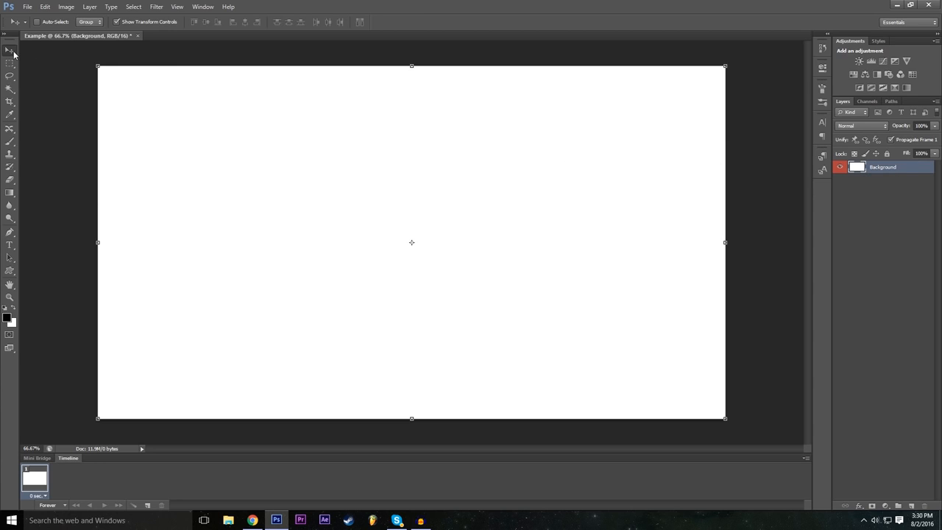
{"action": "left_click_drag", "start_coordinate": [266, 146], "coordinate": [221, 241]}
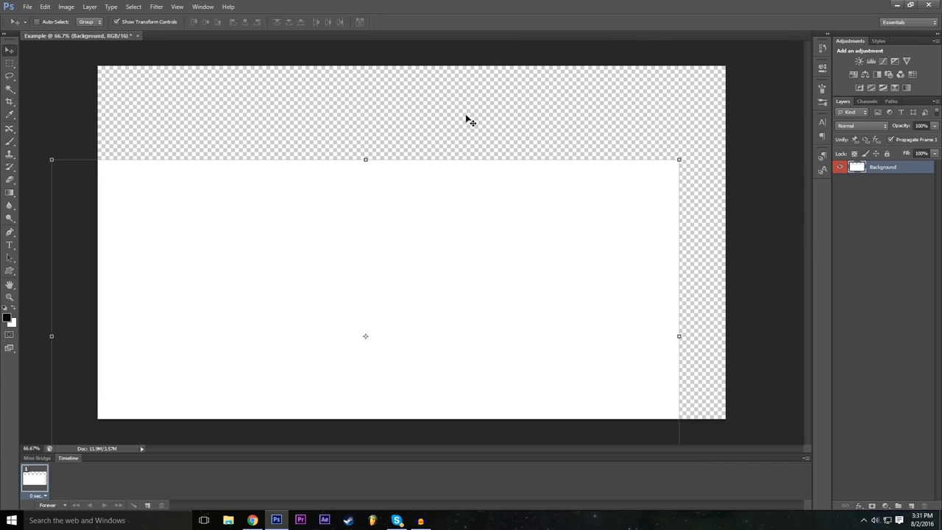
{"action": "left_click_drag", "start_coordinate": [503, 286], "coordinate": [593, 209]}
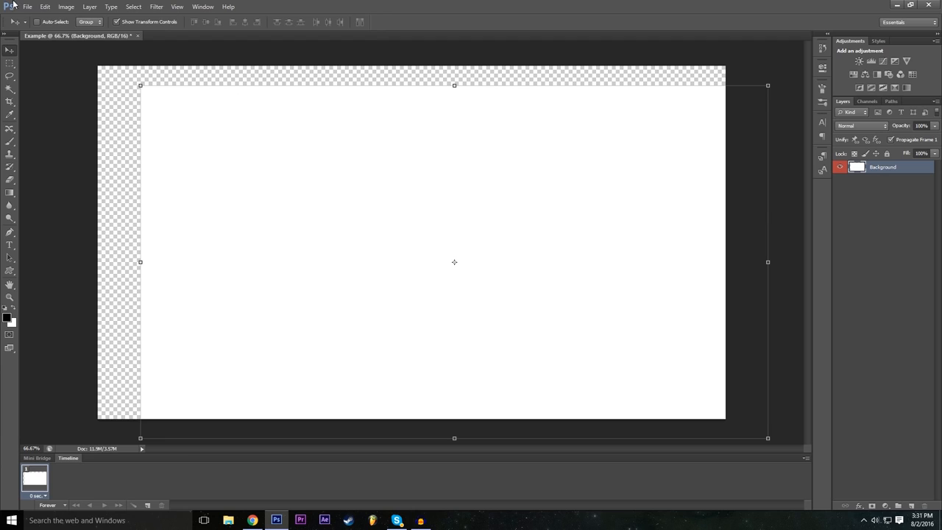
Undo both layer moves and the conversion of the locked background into a regular layer.
{"action": "left_click", "coordinate": [46, 7]}
{"action": "left_click", "coordinate": [53, 17]}
{"action": "left_click", "coordinate": [45, 6]}
{"action": "left_click", "coordinate": [45, 7]}
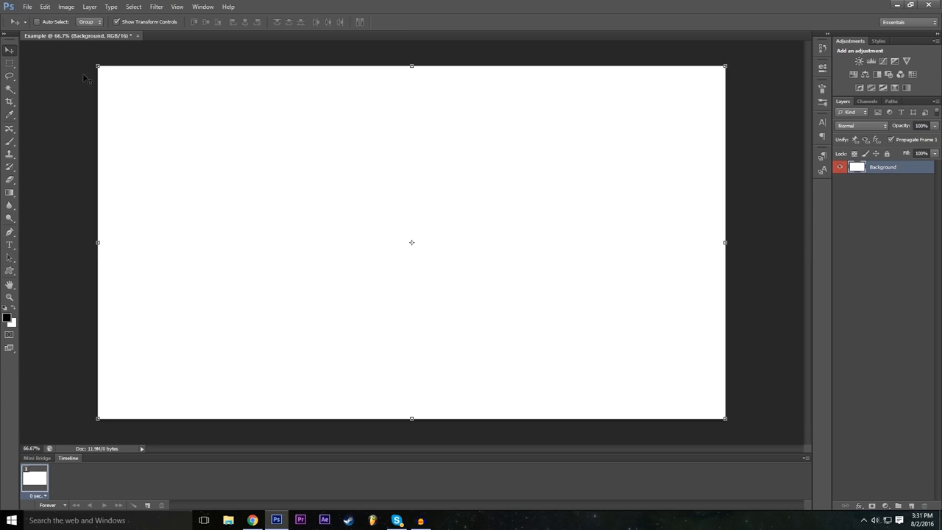
{"action": "key", "text": "Escape"}
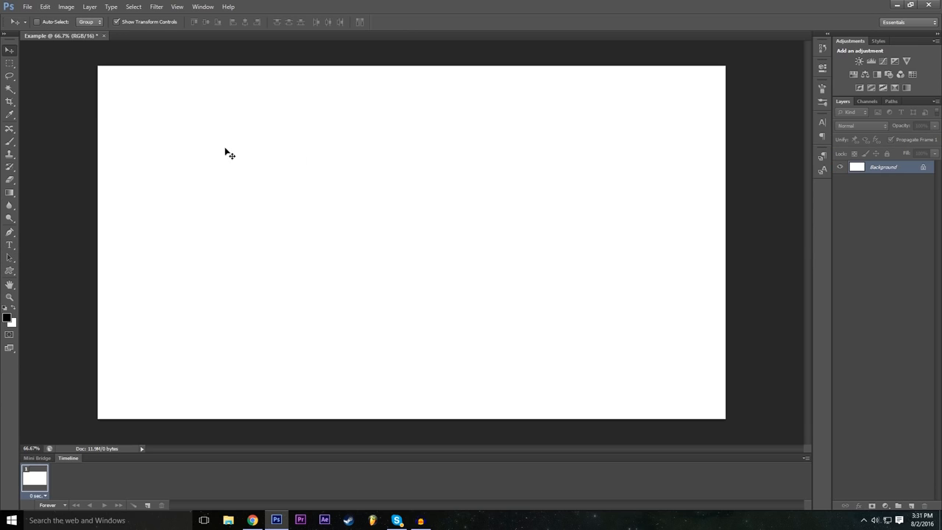
Try to move the locked Background layer with the Move tool.
{"action": "left_click_drag", "start_coordinate": [255, 181], "coordinate": [132, 128]}
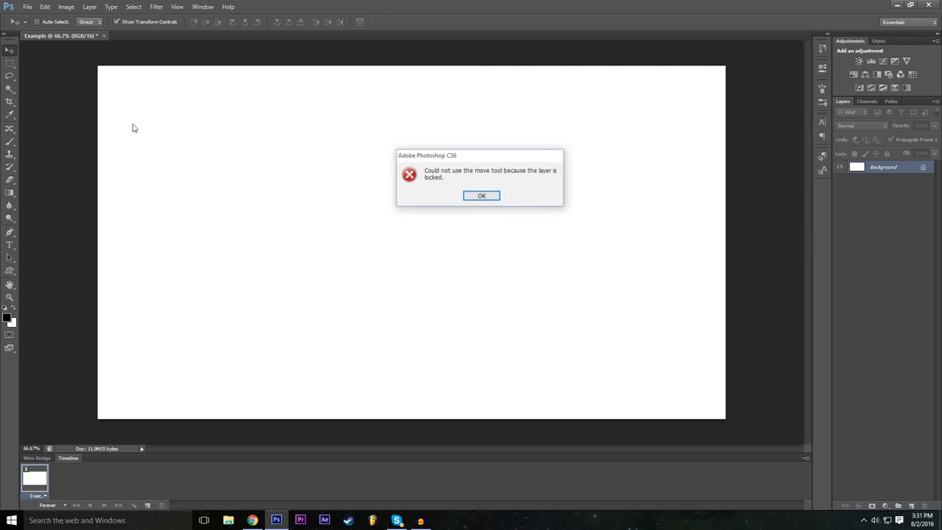
{"action": "left_click", "coordinate": [483, 194]}
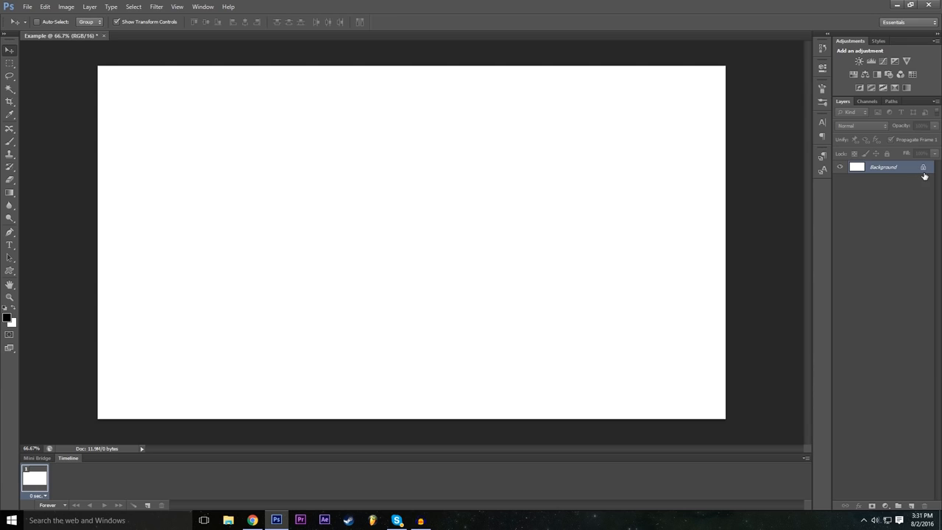
Restore the Background's conversion into an unlocked regular layer through the edit history.
{"action": "left_click", "coordinate": [27, 7]}
{"action": "mouse_move", "coordinate": [45, 7]}
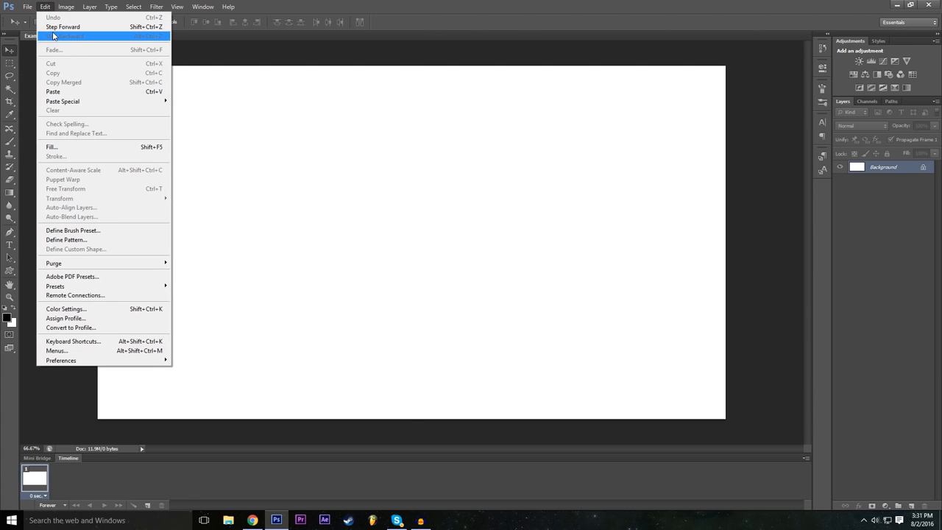
{"action": "left_click", "coordinate": [53, 36]}
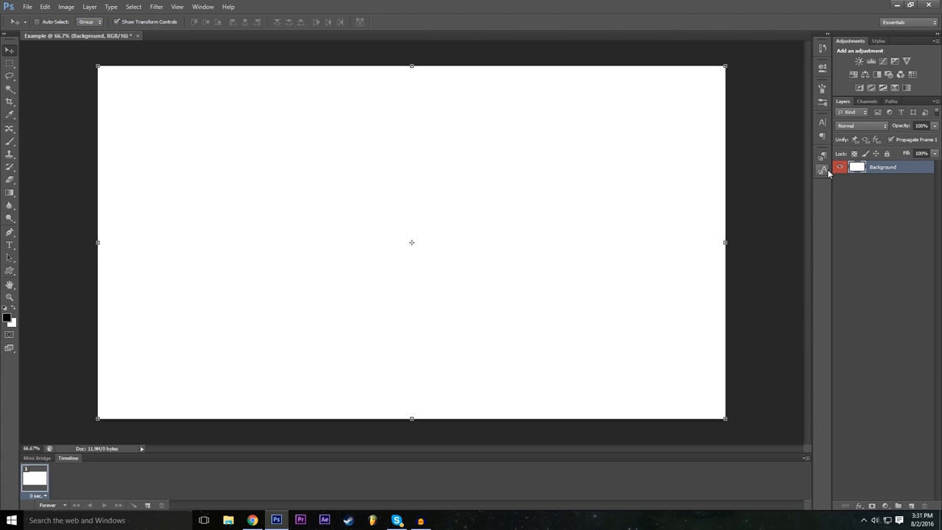
{"action": "key", "text": "ctrl+z"}
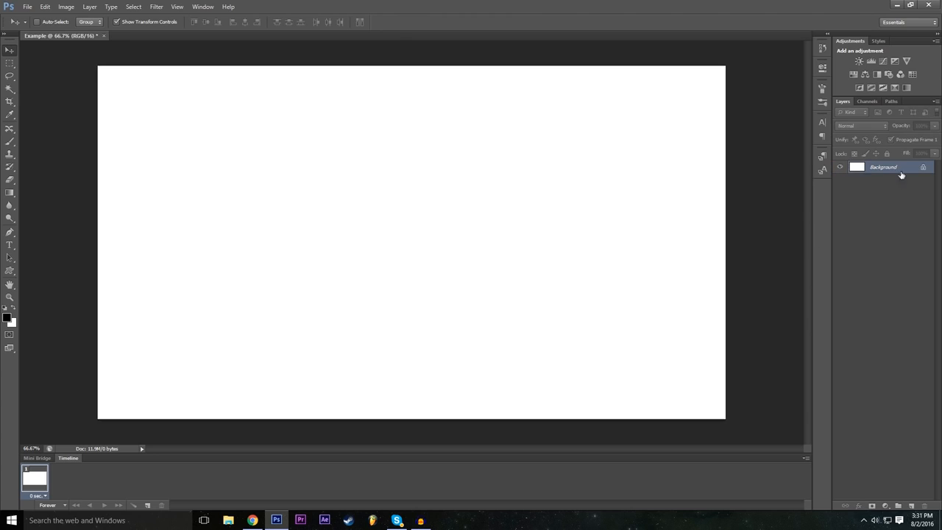
{"action": "left_click", "coordinate": [44, 7]}
{"action": "left_click", "coordinate": [53, 27]}
{"action": "left_click", "coordinate": [45, 7]}
{"action": "left_click", "coordinate": [45, 7]}
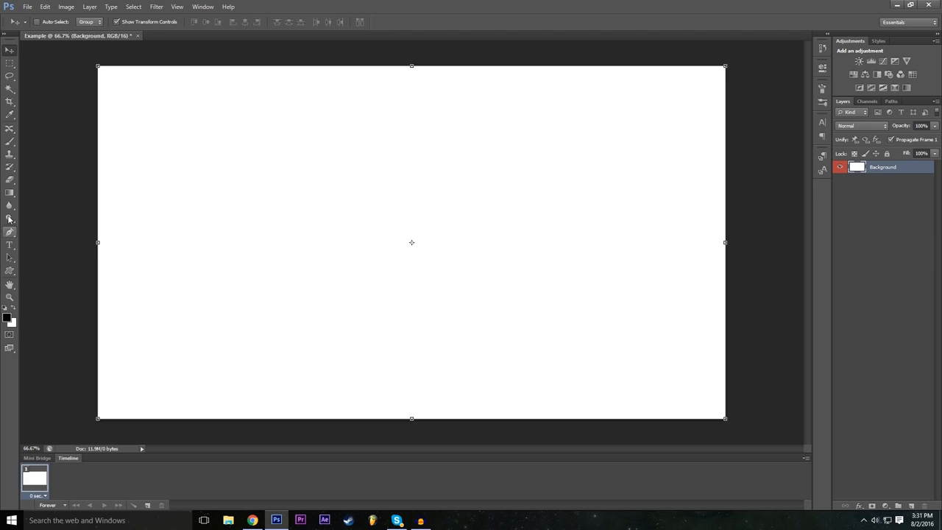
Paint freehand black looping scribbles across the unlocked Background layer with the Brush tool.
{"action": "left_click", "coordinate": [9, 141]}
{"action": "mouse_move", "coordinate": [223, 202]}
{"action": "left_mouse_down"}
{"action": "mouse_move", "coordinate": [293, 184]}
{"action": "mouse_move", "coordinate": [394, 210]}
{"action": "mouse_move", "coordinate": [506, 220]}
{"action": "mouse_move", "coordinate": [566, 203]}
{"action": "left_mouse_up"}
{"action": "mouse_move", "coordinate": [501, 167]}
{"action": "left_mouse_down"}
{"action": "mouse_move", "coordinate": [589, 280]}
{"action": "mouse_move", "coordinate": [446, 322]}
{"action": "left_mouse_up"}
Undo all the black brush strokes on the Background layer.
{"action": "key", "text": "ctrl+z"}
{"action": "key", "text": "ctrl+z"}
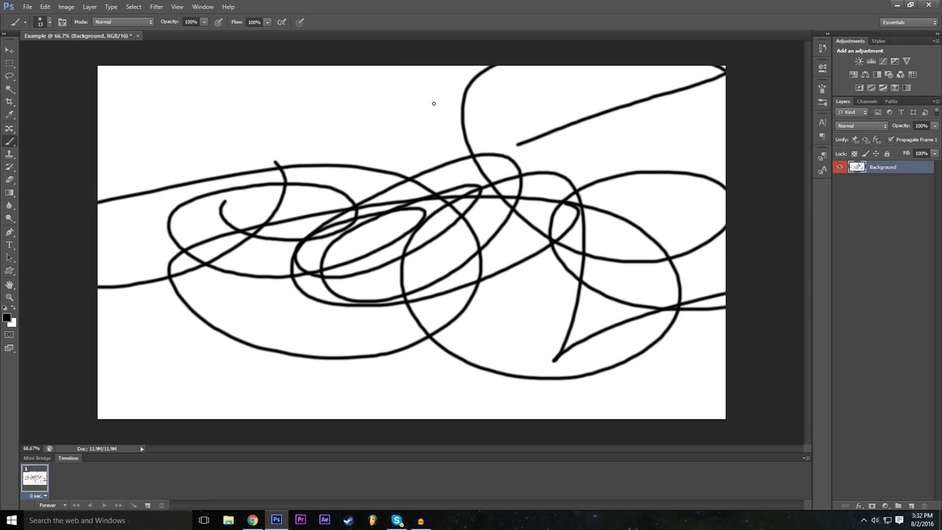
{"action": "key", "text": "ctrl+z"}
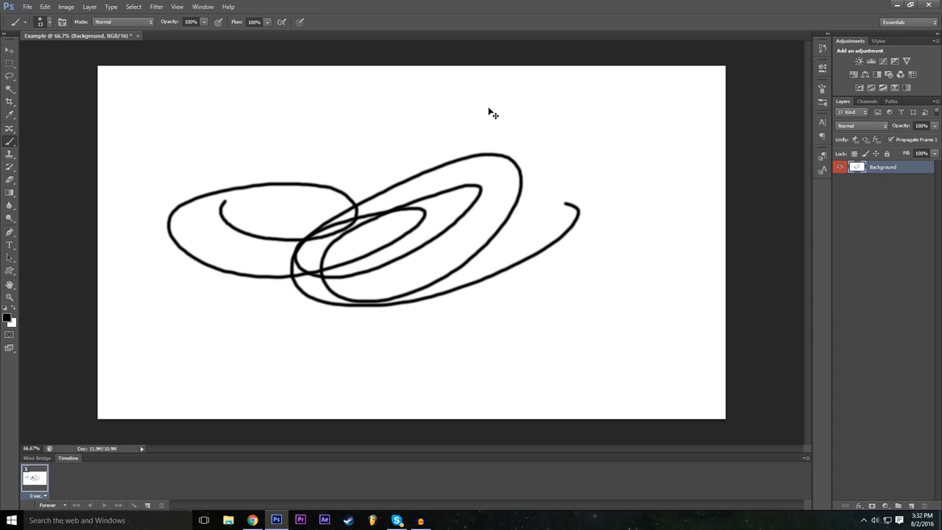
{"action": "key", "text": "ctrl+z"}
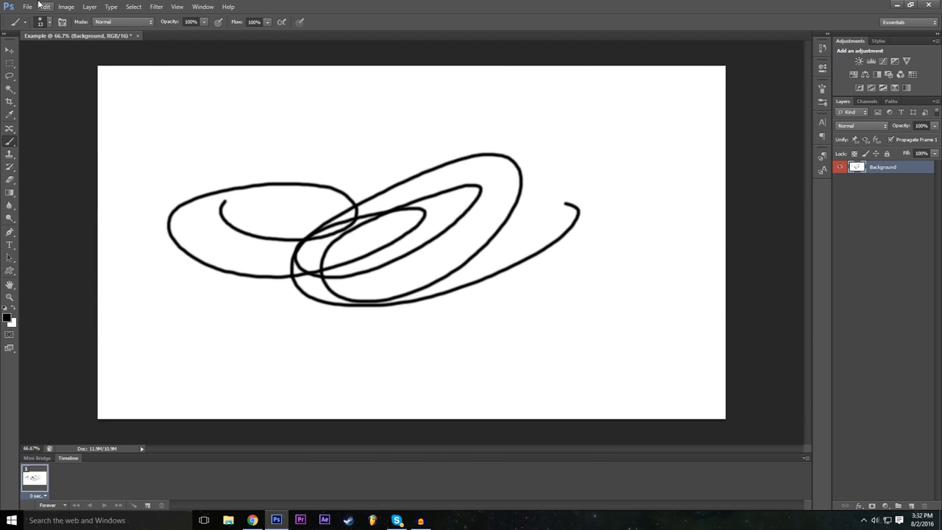
{"action": "left_click", "coordinate": [47, 8]}
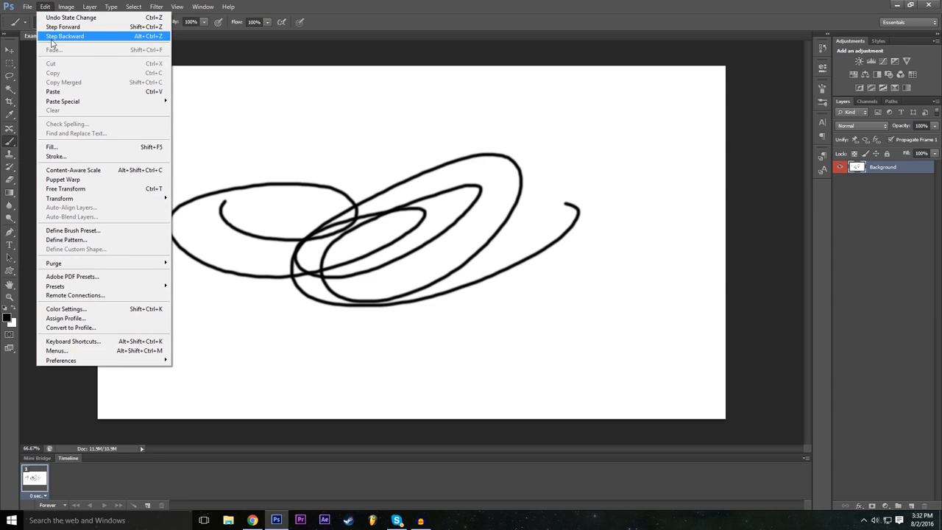
{"action": "left_click", "coordinate": [50, 38]}
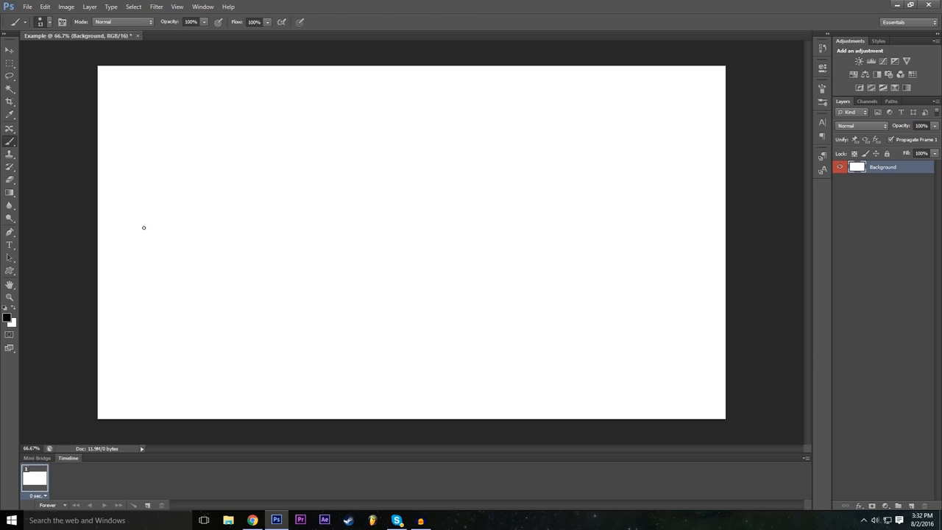
Deselect the Background layer and try the Move tool on the canvas with no layer selected.
{"action": "left_click", "coordinate": [10, 49]}
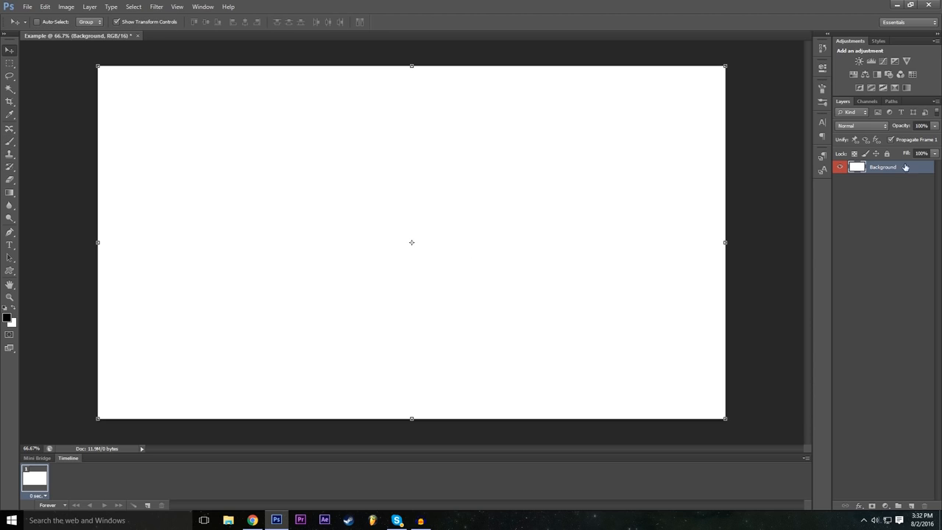
{"action": "left_click", "coordinate": [895, 209]}
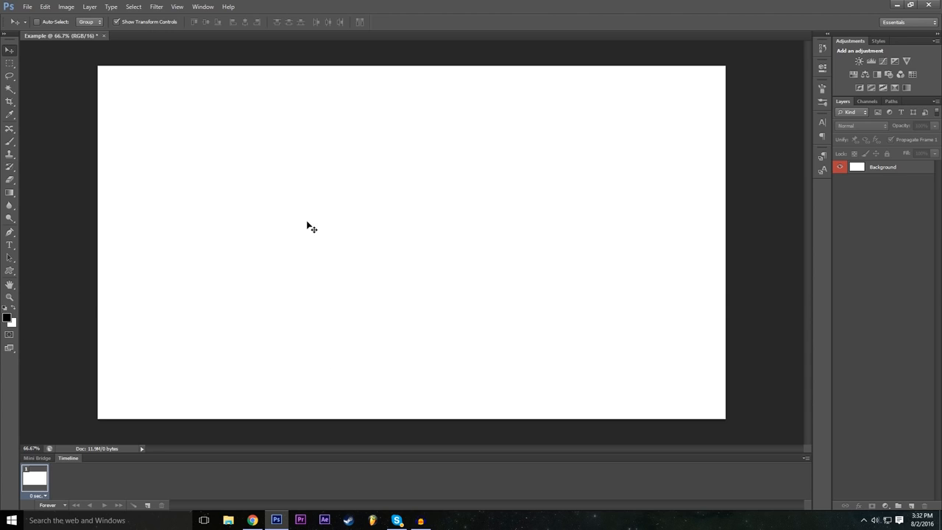
{"action": "left_click", "coordinate": [349, 210]}
{"action": "left_click", "coordinate": [464, 197]}
{"action": "left_click", "coordinate": [636, 207]}
{"action": "left_click", "coordinate": [480, 194]}
Select the Background layer, move it slightly down and to the right, and undo the move.
{"action": "left_click", "coordinate": [882, 167]}
{"action": "mouse_move", "coordinate": [434, 218]}
{"action": "left_mouse_down"}
{"action": "mouse_move", "coordinate": [501, 263]}
{"action": "mouse_move", "coordinate": [465, 220]}
{"action": "mouse_move", "coordinate": [441, 225]}
{"action": "left_mouse_up"}
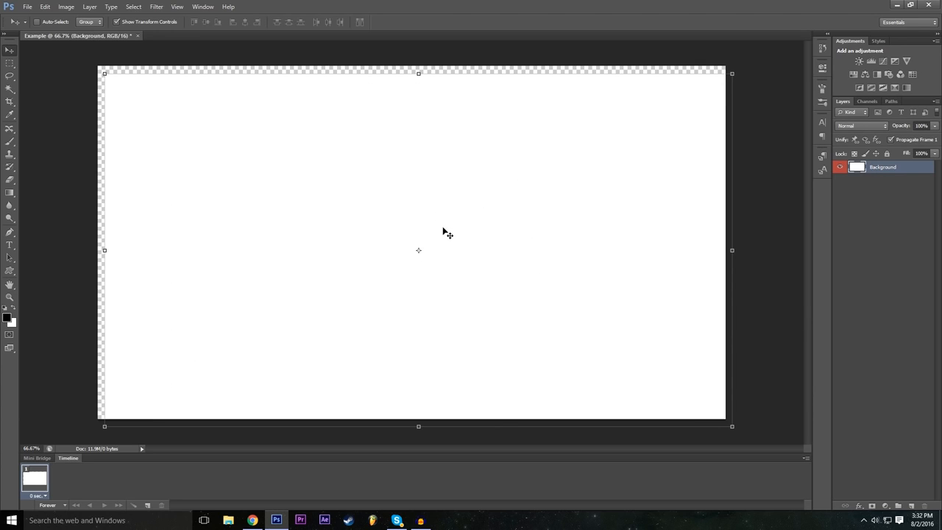
{"action": "left_click", "coordinate": [45, 6]}
{"action": "left_click", "coordinate": [65, 36]}
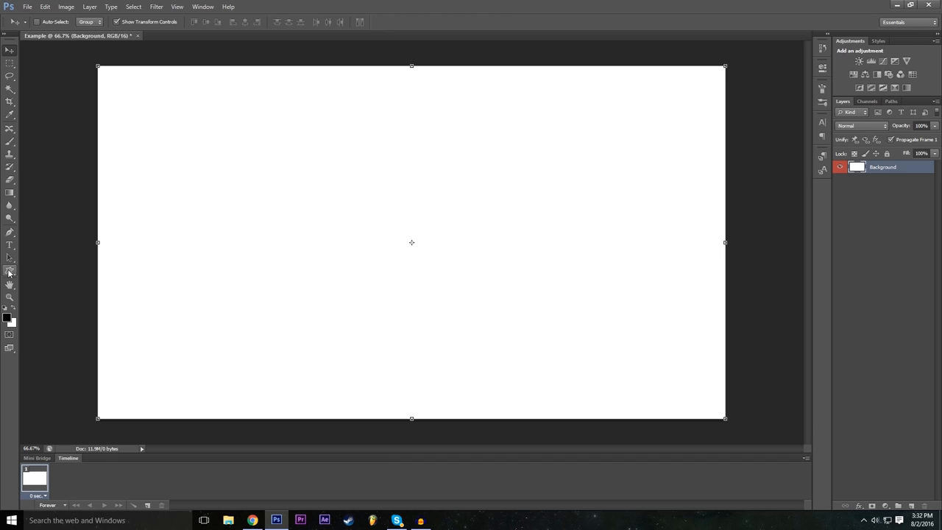
Draw a rectangle shape about 665 by 365 px in the upper-left part of the canvas with the Rectangle tool.
{"action": "left_click", "coordinate": [9, 273]}
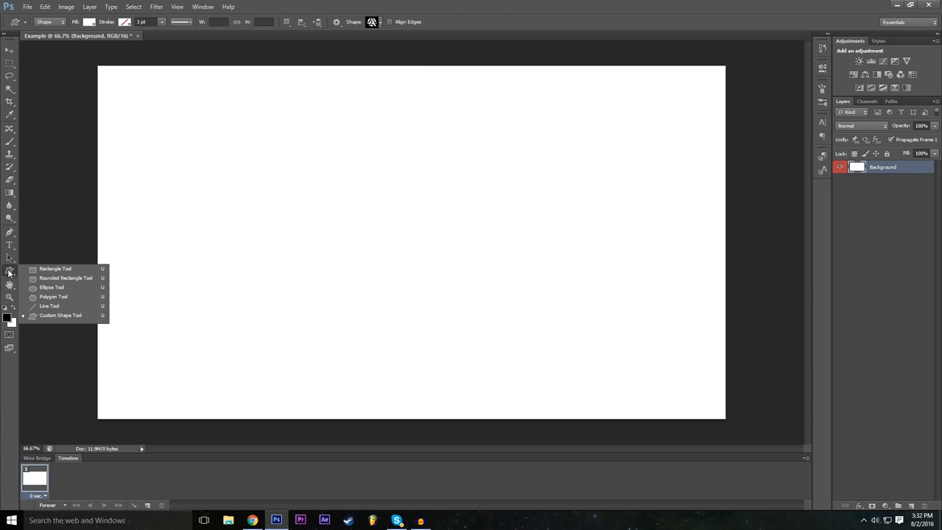
{"action": "left_click", "coordinate": [74, 269]}
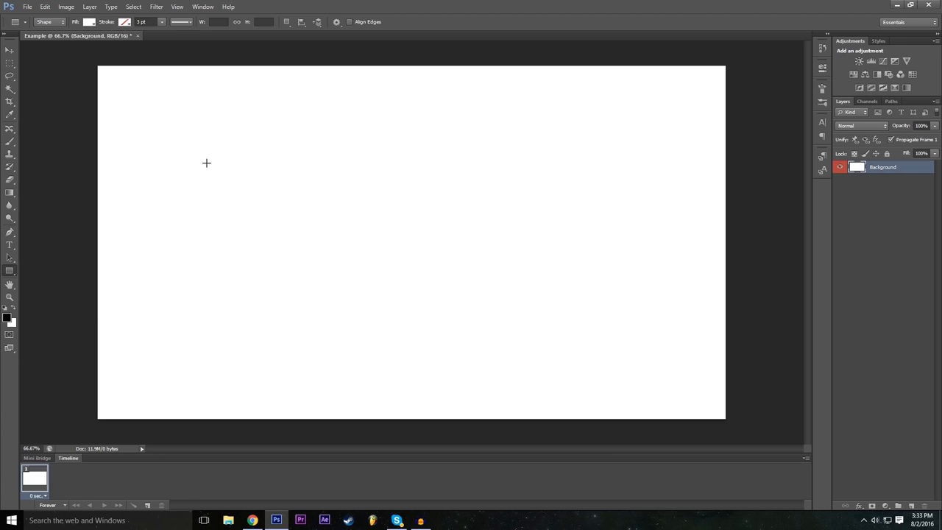
{"action": "left_click_drag", "start_coordinate": [173, 144], "coordinate": [389, 262]}
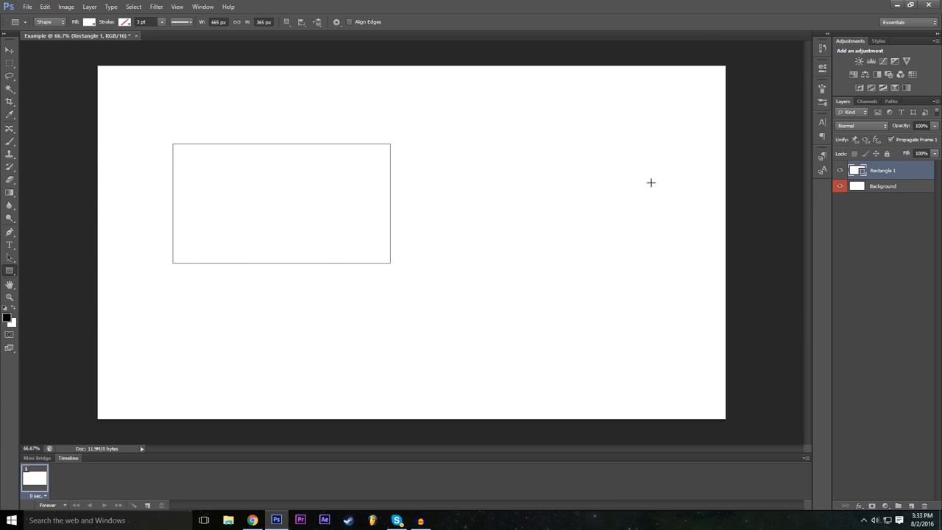
Reselect the rectangle's layer, try out red and grey fill colours, and set its fill to very dark grey.
{"action": "left_click", "coordinate": [883, 189]}
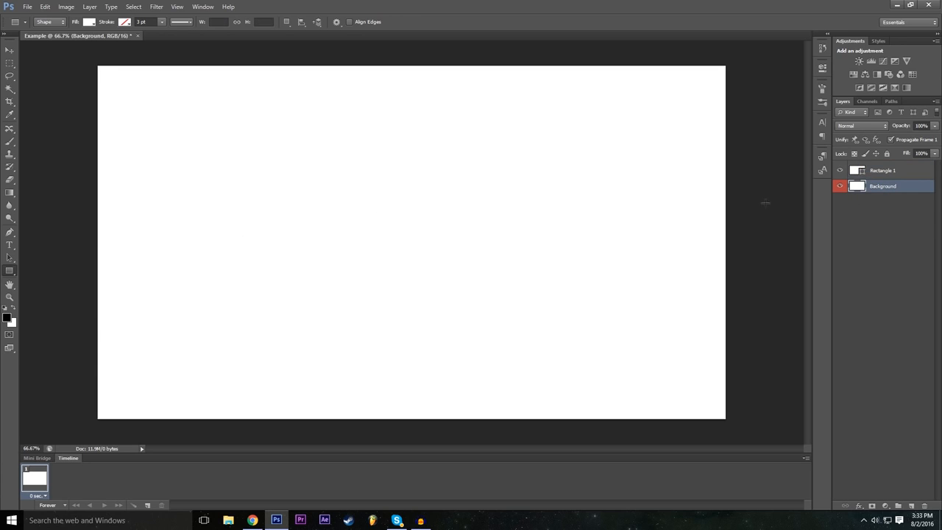
{"action": "left_click", "coordinate": [892, 173]}
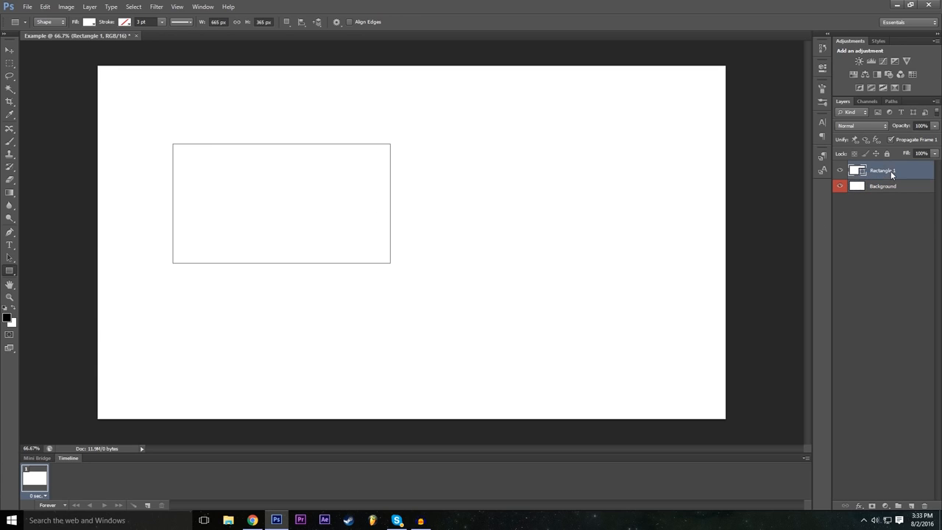
{"action": "left_click", "coordinate": [89, 23]}
{"action": "left_click", "coordinate": [87, 78]}
{"action": "left_click", "coordinate": [117, 79]}
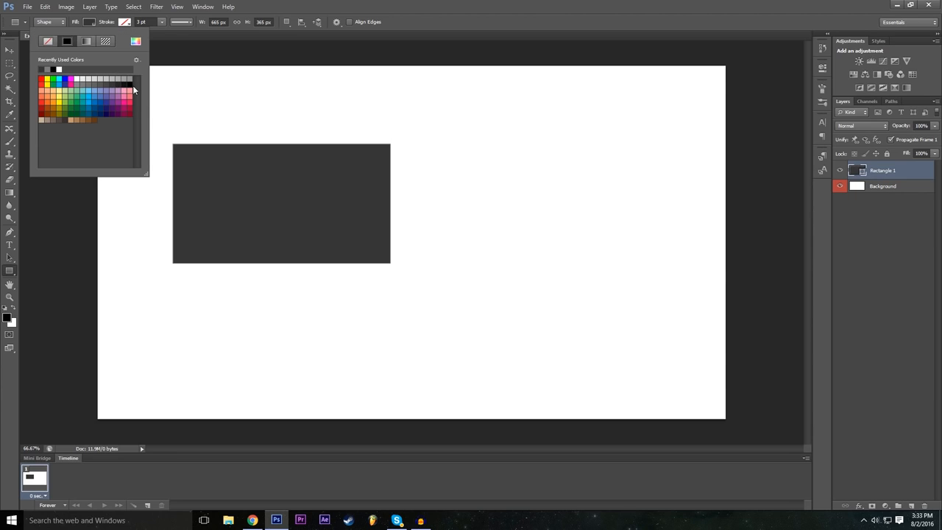
{"action": "left_click", "coordinate": [131, 83]}
{"action": "left_click", "coordinate": [116, 83]}
{"action": "left_click", "coordinate": [42, 103]}
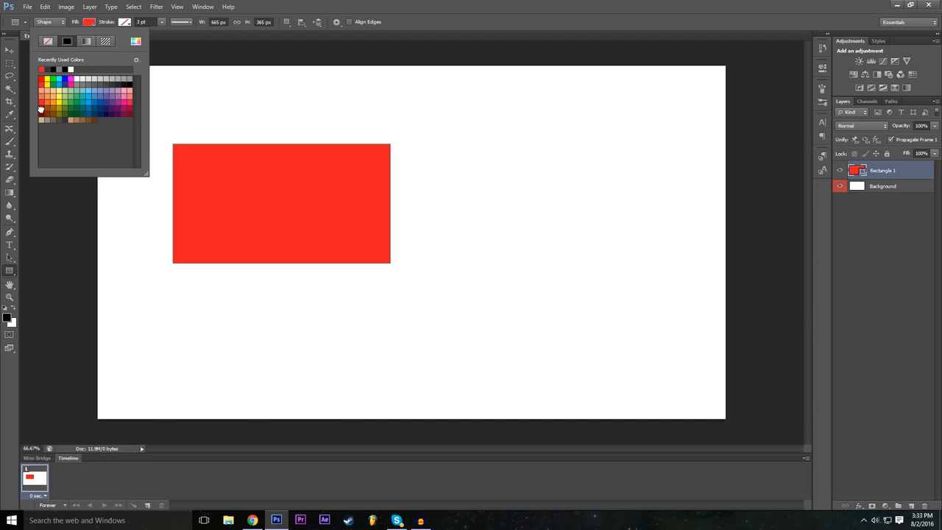
{"action": "left_click", "coordinate": [40, 109]}
{"action": "left_click", "coordinate": [42, 103]}
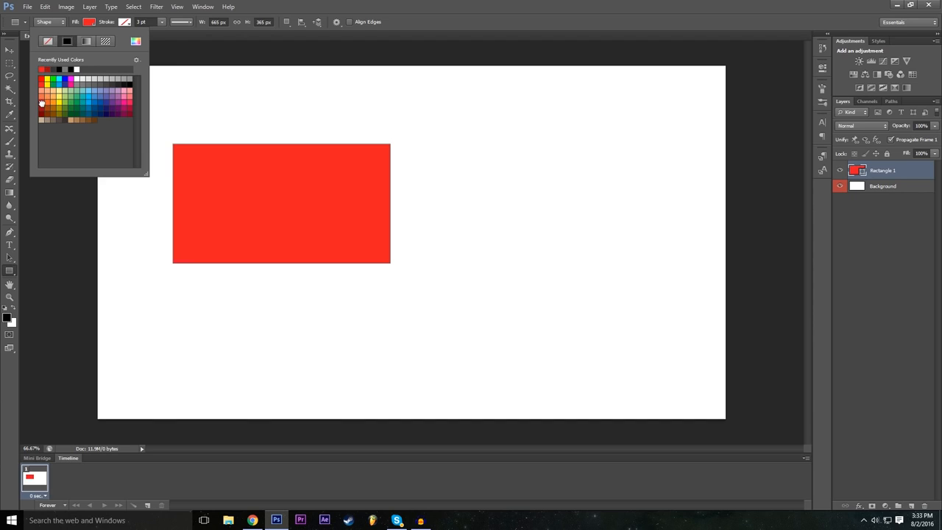
{"action": "left_click", "coordinate": [116, 83]}
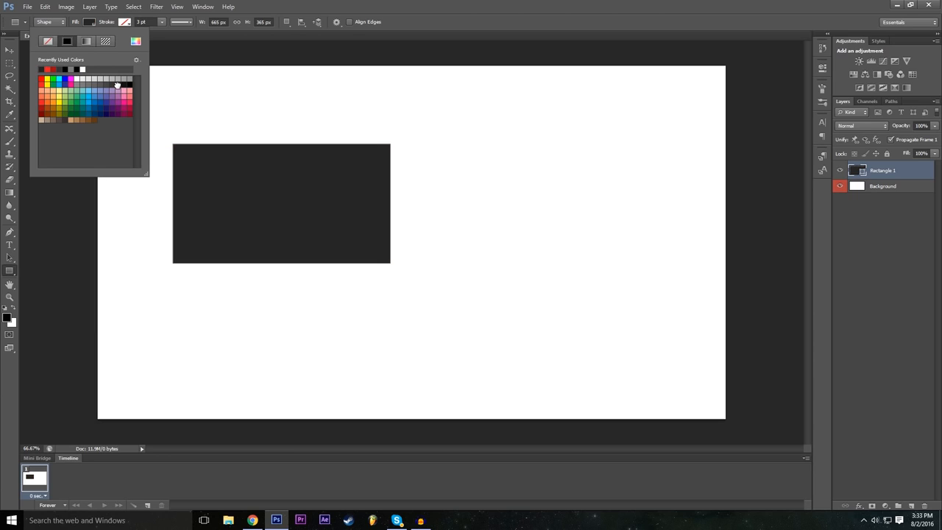
{"action": "left_click", "coordinate": [640, 4]}
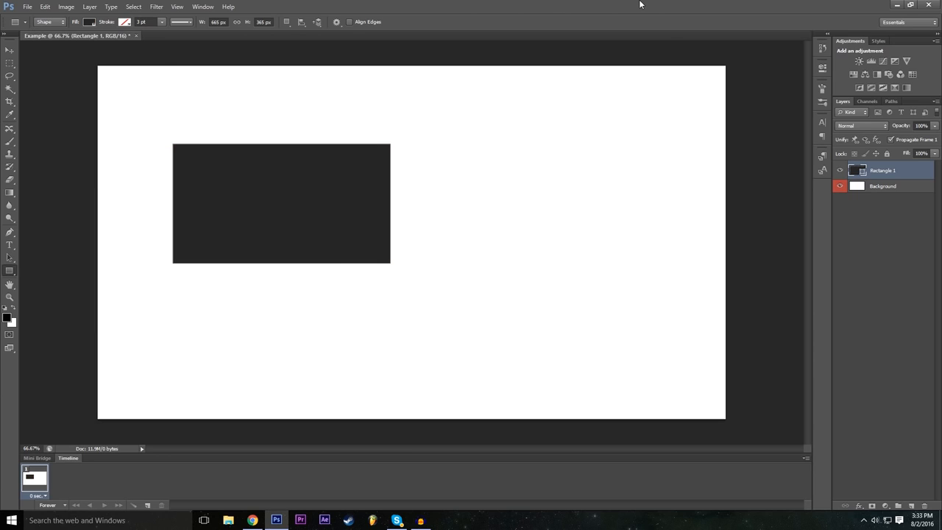
Move the dark rectangle around the canvas with the Move tool and leave it near the centre.
{"action": "left_click", "coordinate": [8, 51]}
{"action": "left_click_drag", "start_coordinate": [308, 197], "coordinate": [401, 228]}
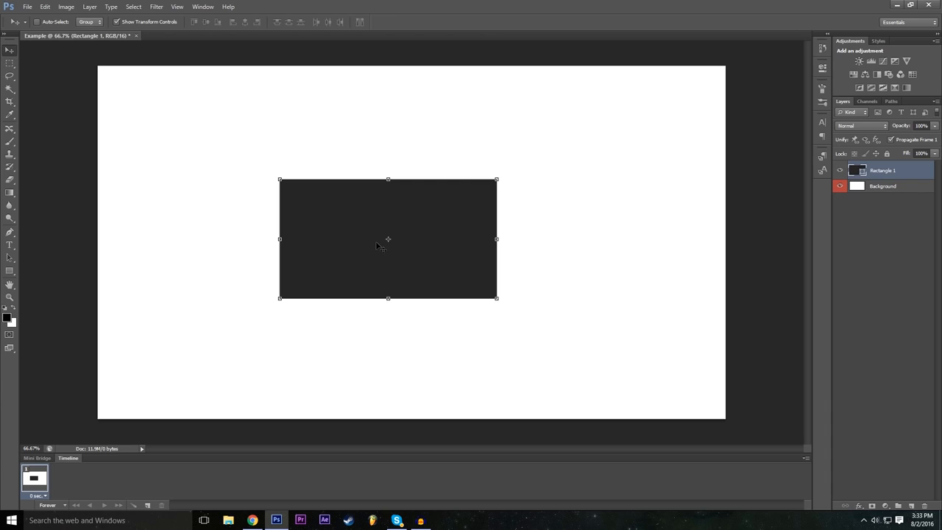
{"action": "left_click_drag", "start_coordinate": [377, 251], "coordinate": [391, 179]}
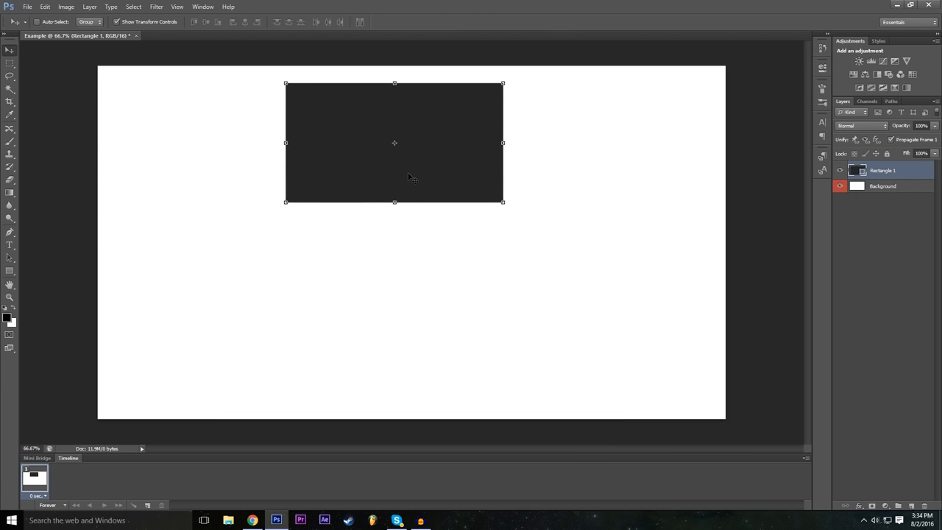
{"action": "left_click_drag", "start_coordinate": [414, 144], "coordinate": [282, 194]}
{"action": "left_click_drag", "start_coordinate": [446, 118], "coordinate": [304, 264]}
{"action": "left_click_drag", "start_coordinate": [361, 239], "coordinate": [395, 267]}
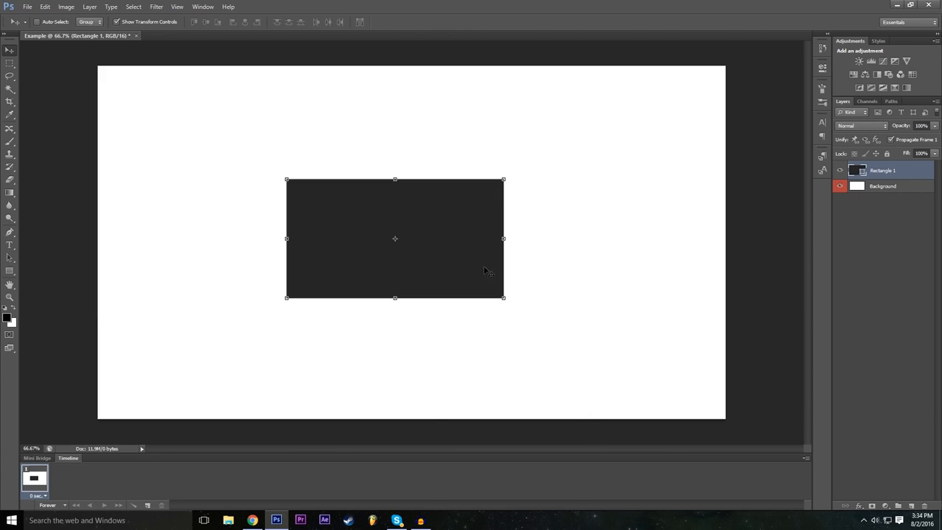
Free-transform the rectangle, rotate it through several angles, and reset its rotation to 0 degrees.
{"action": "key", "text": "ctrl+t"}
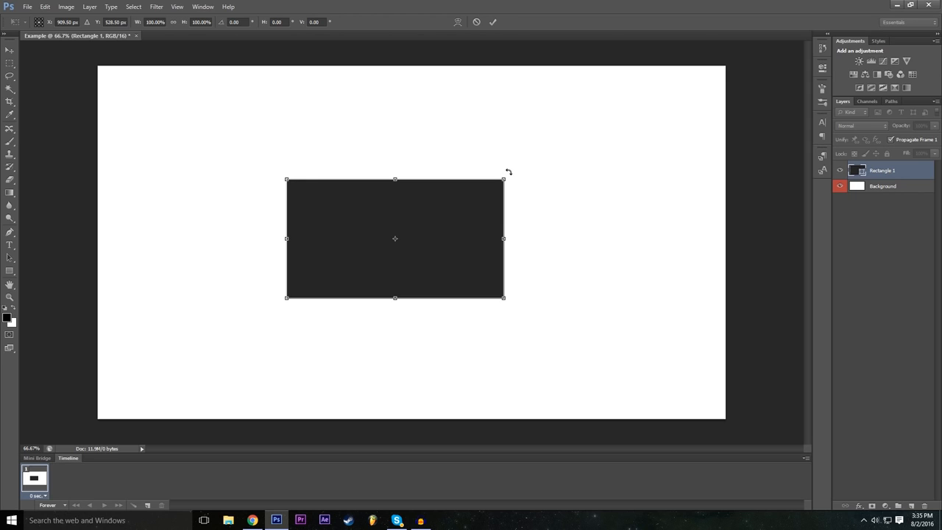
{"action": "mouse_move", "coordinate": [508, 172]}
{"action": "left_mouse_down"}
{"action": "mouse_move", "coordinate": [475, 144]}
{"action": "mouse_move", "coordinate": [407, 115]}
{"action": "mouse_move", "coordinate": [516, 243]}
{"action": "mouse_move", "coordinate": [444, 124]}
{"action": "mouse_move", "coordinate": [497, 228]}
{"action": "mouse_move", "coordinate": [400, 112]}
{"action": "mouse_move", "coordinate": [484, 264]}
{"action": "mouse_move", "coordinate": [502, 241]}
{"action": "mouse_move", "coordinate": [517, 142]}
{"action": "mouse_move", "coordinate": [459, 119]}
{"action": "mouse_move", "coordinate": [551, 236]}
{"action": "mouse_move", "coordinate": [534, 155]}
{"action": "mouse_move", "coordinate": [507, 125]}
{"action": "mouse_move", "coordinate": [540, 213]}
{"action": "mouse_move", "coordinate": [517, 125]}
{"action": "left_mouse_up"}
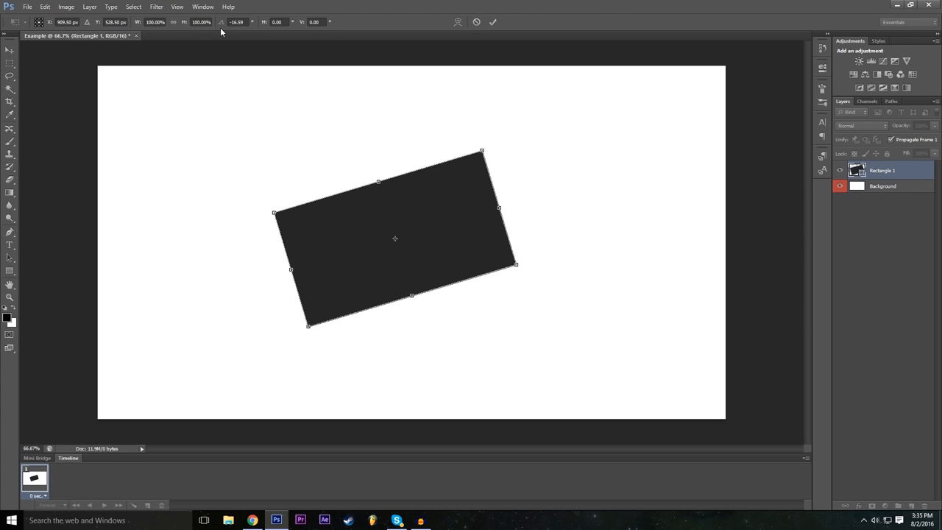
{"action": "left_click_drag", "start_coordinate": [223, 24], "coordinate": [484, 103]}
{"action": "left_click_drag", "start_coordinate": [222, 27], "coordinate": [452, 84]}
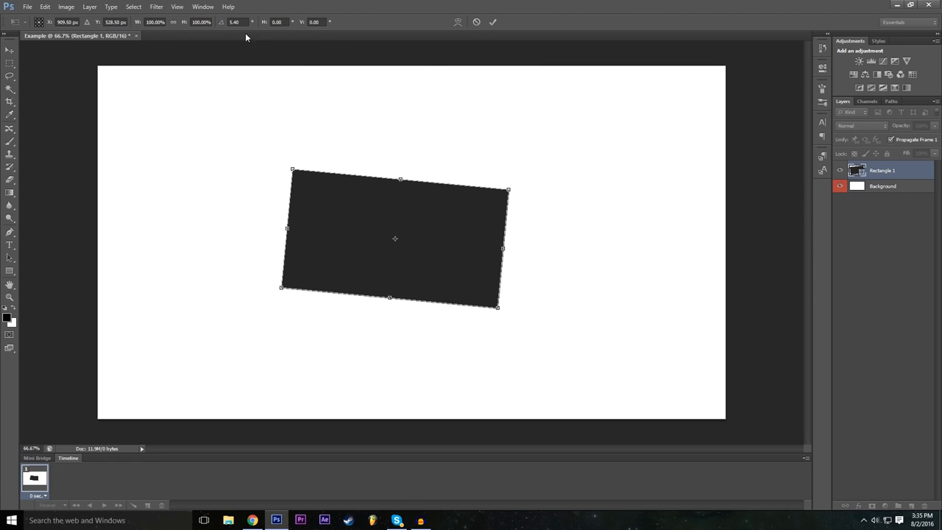
{"action": "left_click_drag", "start_coordinate": [224, 25], "coordinate": [219, 132]}
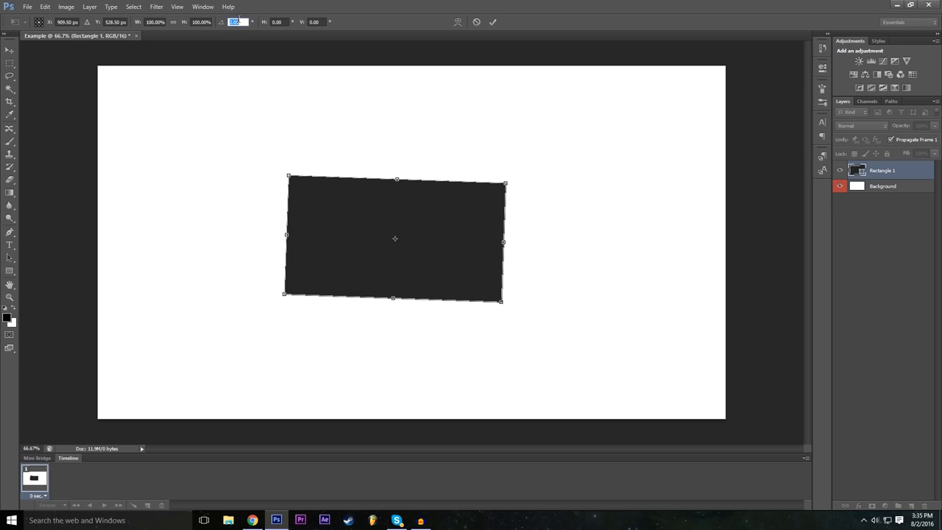
{"action": "type", "text": "0"}
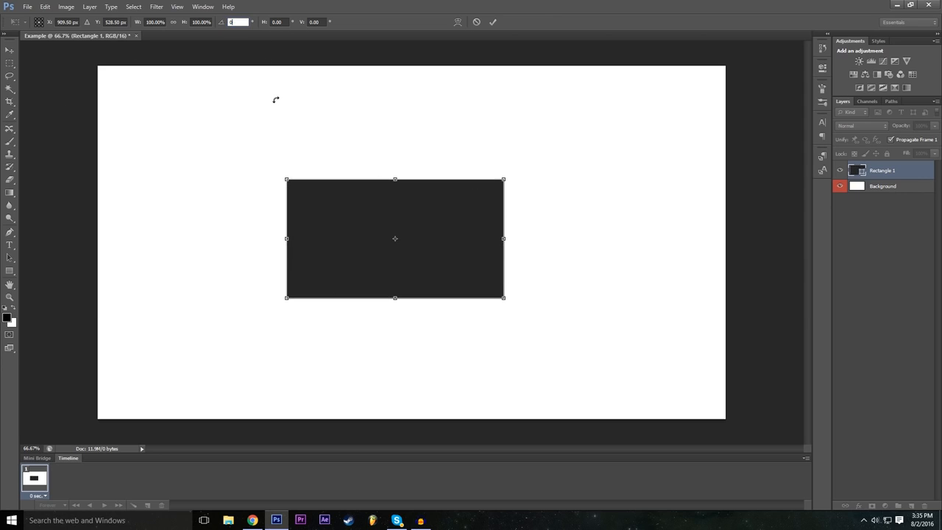
{"action": "key", "text": "Return"}
Try rotating the rectangle about 49 degrees and stretching it to about 137% width and 212% height, and cancel the transform.
{"action": "left_click_drag", "start_coordinate": [513, 167], "coordinate": [526, 277]}
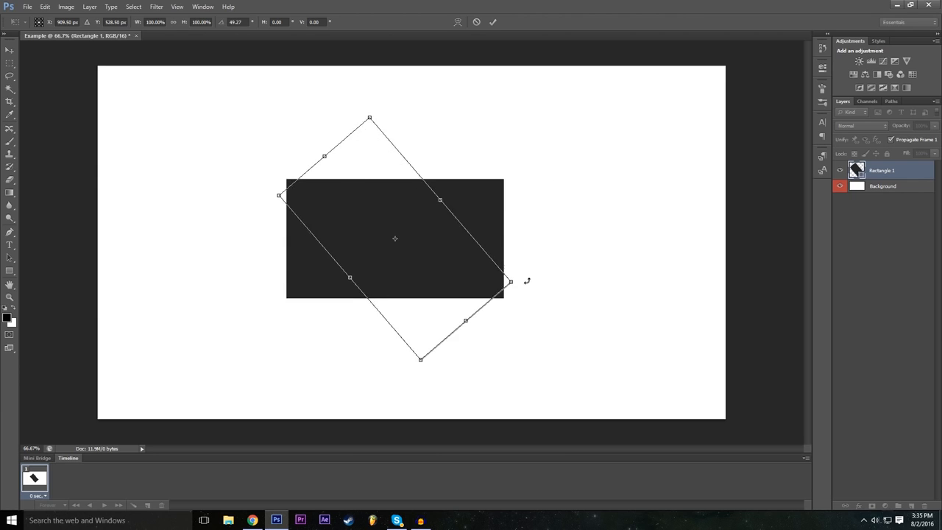
{"action": "left_click_drag", "start_coordinate": [465, 321], "coordinate": [519, 382]}
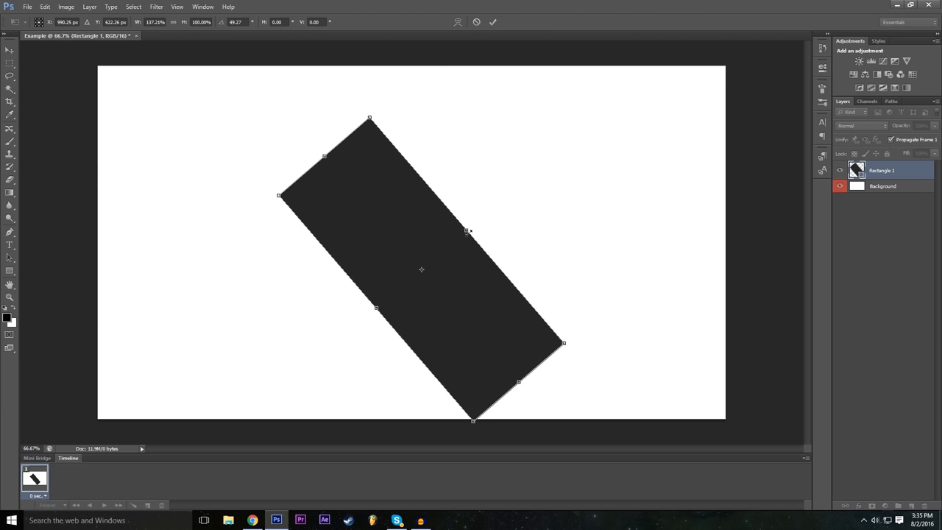
{"action": "left_click_drag", "start_coordinate": [468, 231], "coordinate": [529, 176]}
{"action": "left_click_drag", "start_coordinate": [377, 308], "coordinate": [338, 341]}
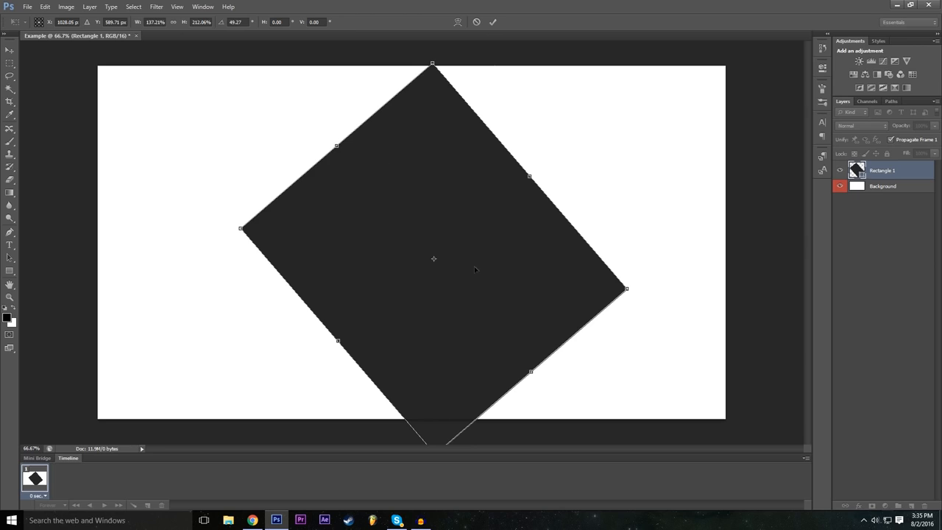
{"action": "left_click", "coordinate": [477, 22]}
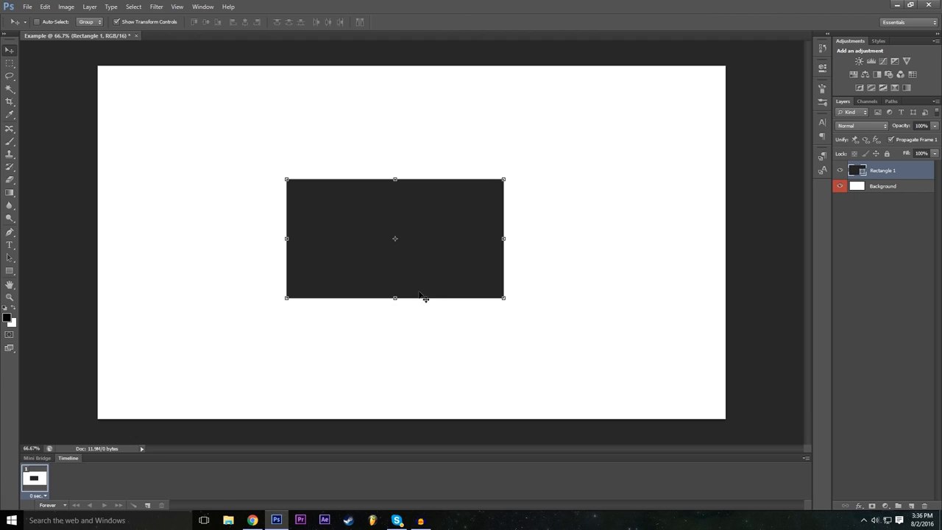
Free-transform the rectangle, widen it slightly, scale it to 200% width and 200% height, and apply the transform.
{"action": "key", "text": "ctrl+t"}
{"action": "double_click", "coordinate": [159, 22]}
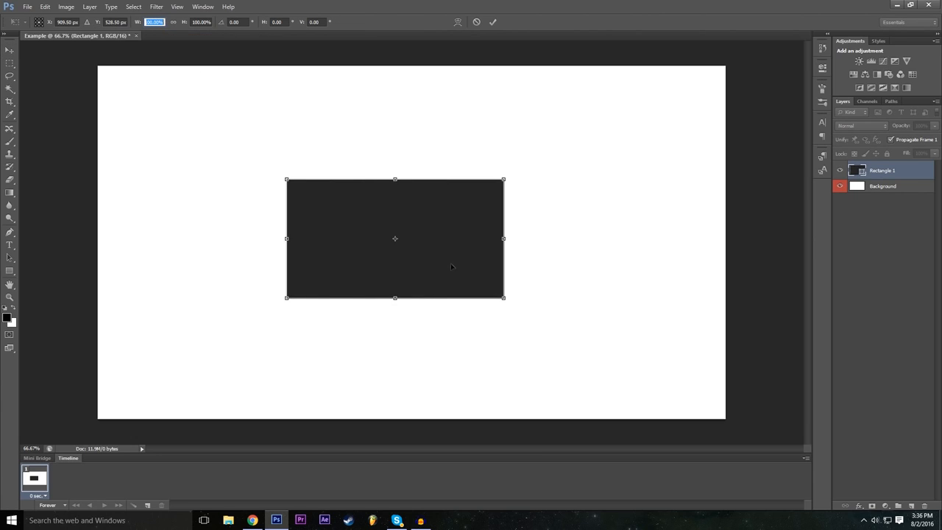
{"action": "left_click_drag", "start_coordinate": [503, 238], "coordinate": [541, 237]}
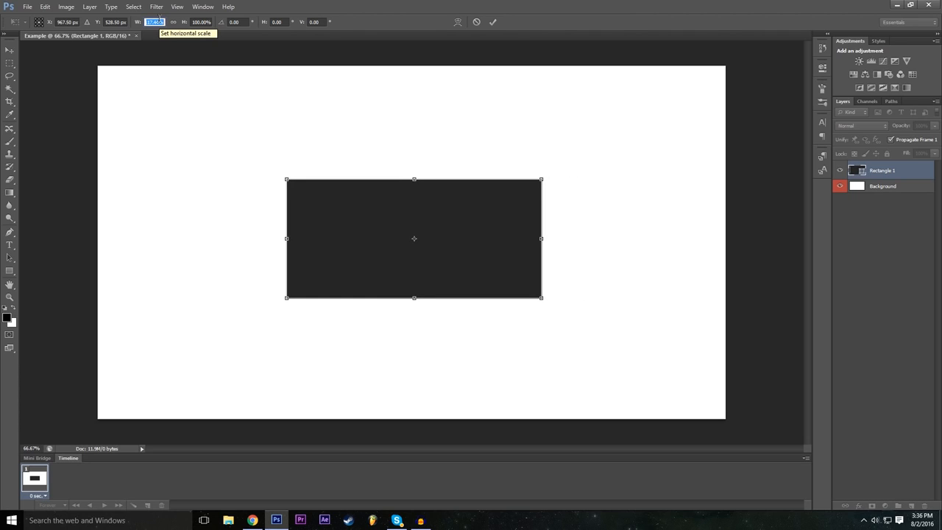
{"action": "type", "text": "200"}
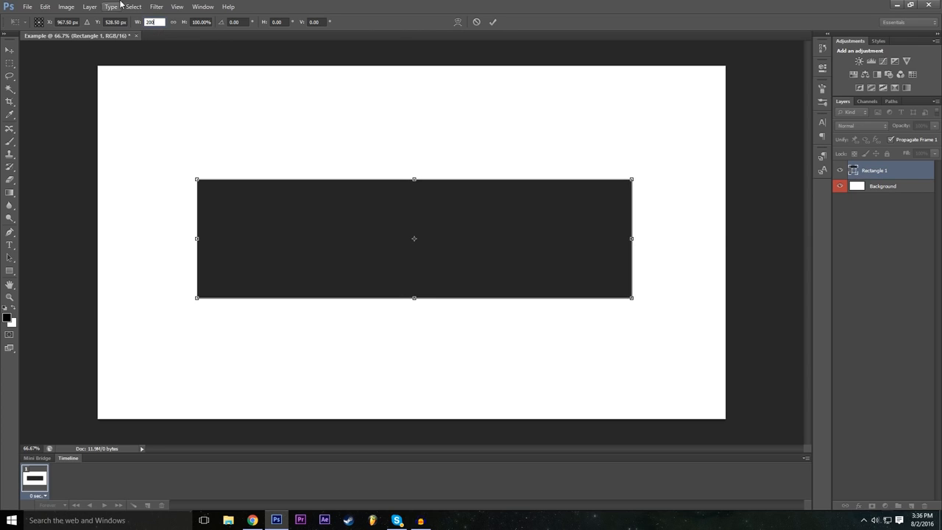
{"action": "key", "text": "Tab"}
{"action": "type", "text": "200"}
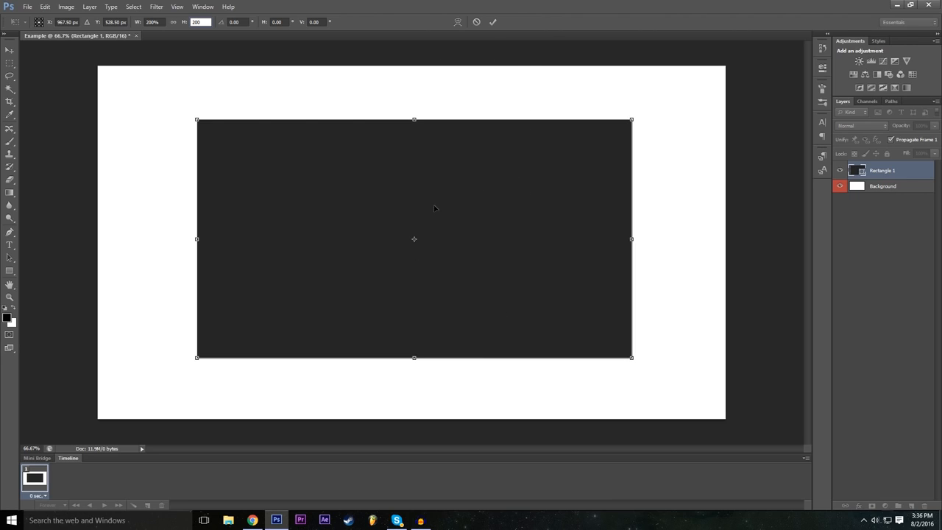
{"action": "left_click", "coordinate": [492, 22]}
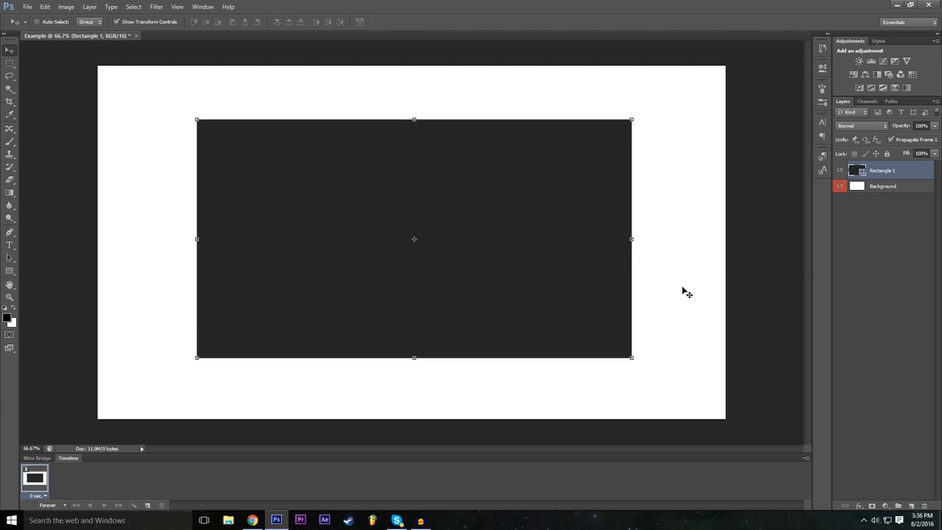
Try to shrink the Background layer vertically from its top edge to about 89% height, and cancel the transform.
{"action": "left_click", "coordinate": [882, 187]}
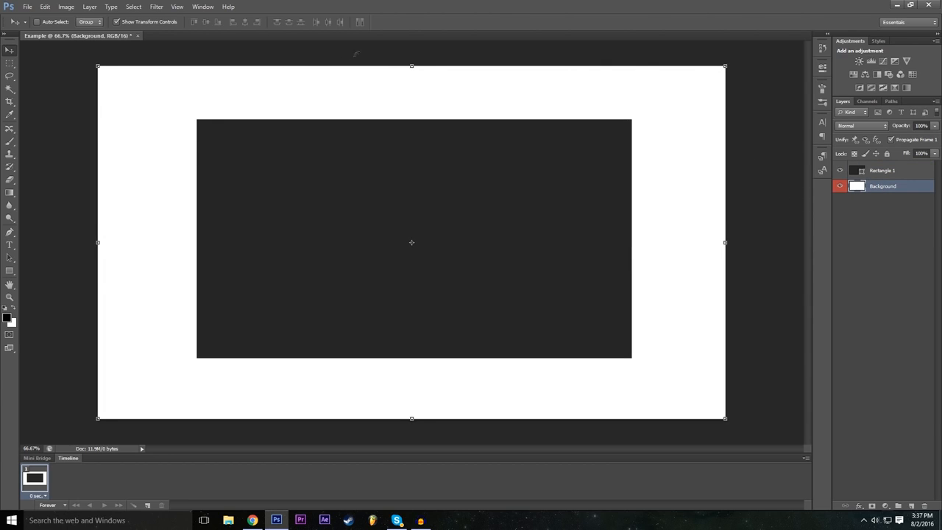
{"action": "left_click_drag", "start_coordinate": [411, 67], "coordinate": [412, 103]}
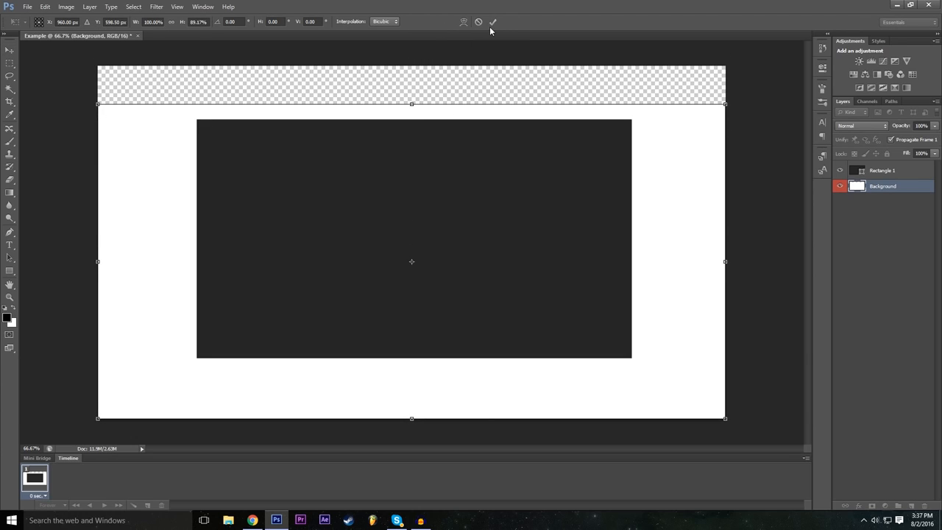
{"action": "left_click", "coordinate": [478, 22]}
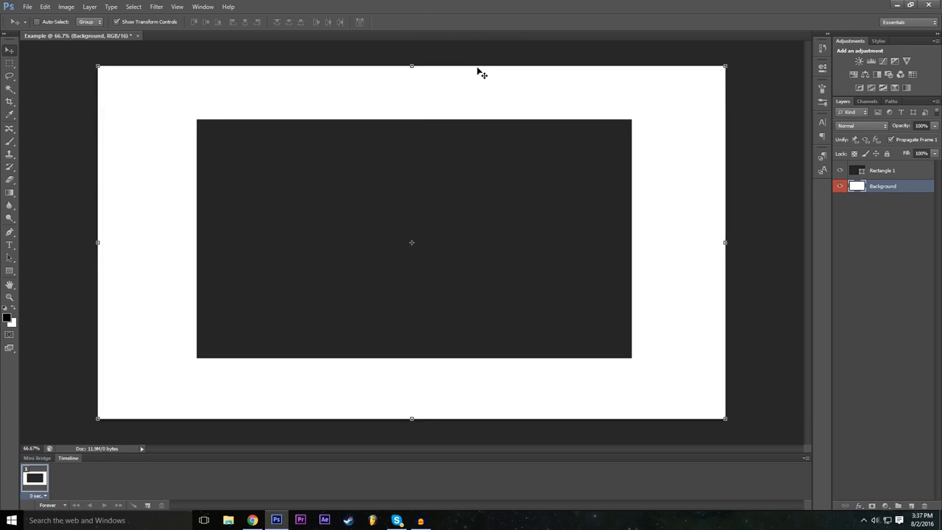
Select the Rectangle 1 and Background layers in turn to examine their stacking order and contents.
{"action": "left_click", "coordinate": [899, 174]}
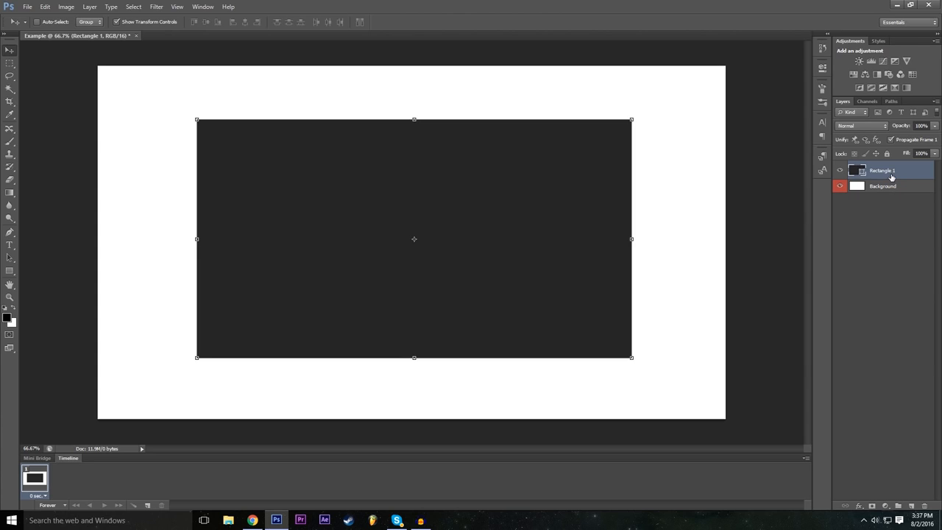
{"action": "left_click_drag", "start_coordinate": [854, 185], "coordinate": [889, 163]}
{"action": "left_click", "coordinate": [885, 187]}
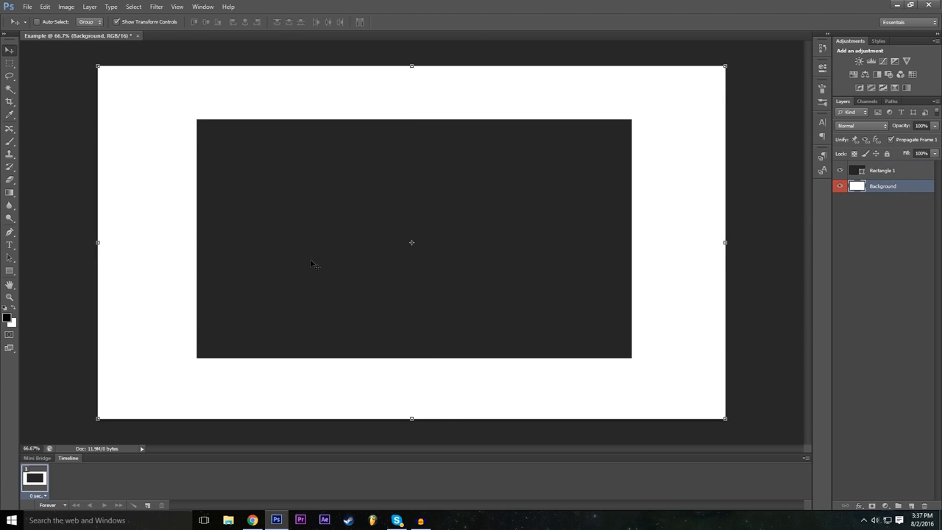
{"action": "mouse_move", "coordinate": [883, 190]}
{"action": "left_mouse_down"}
{"action": "mouse_move", "coordinate": [887, 168]}
{"action": "mouse_move", "coordinate": [894, 190]}
{"action": "left_mouse_up"}
{"action": "left_click", "coordinate": [854, 169]}
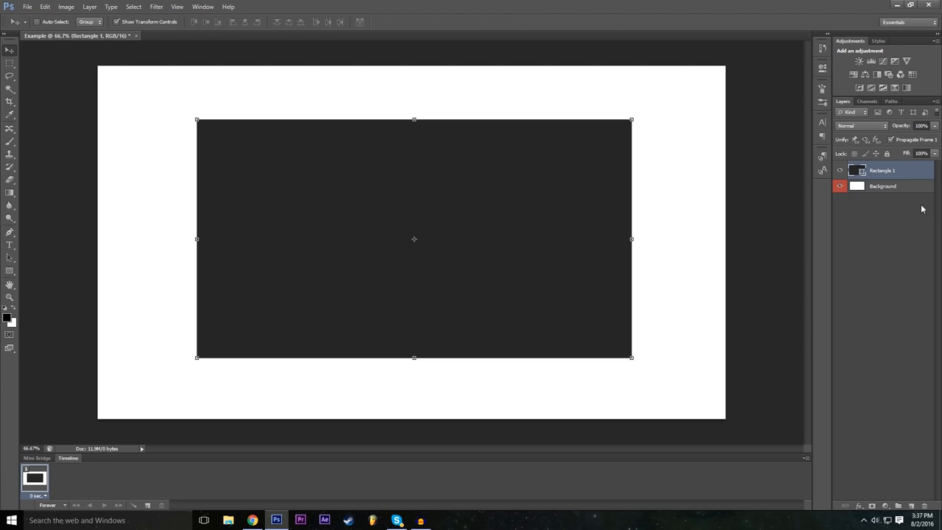
{"action": "left_click", "coordinate": [893, 189]}
{"action": "left_click", "coordinate": [891, 212]}
{"action": "left_click", "coordinate": [876, 189]}
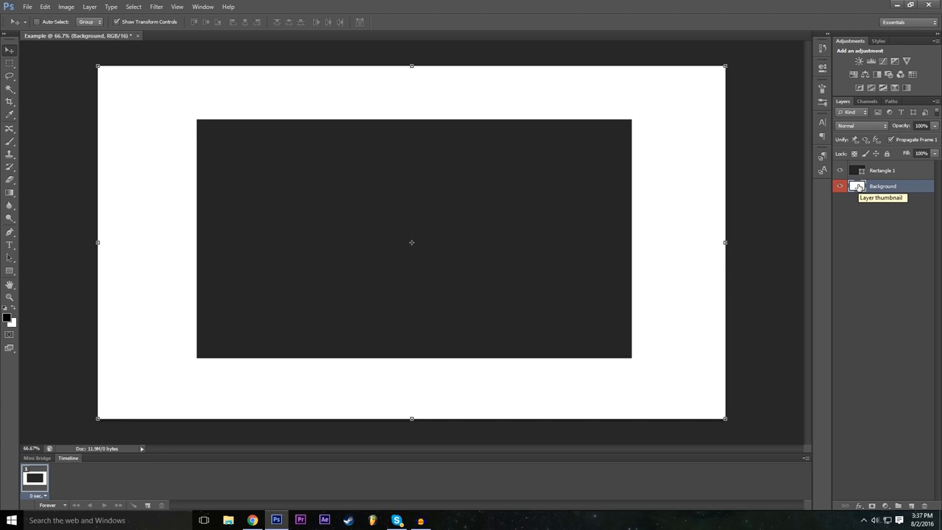
Open the blending options of the Rectangle 1 layer and add a drop shadow with 23% spread and an enlarged size.
{"action": "left_click", "coordinate": [882, 170]}
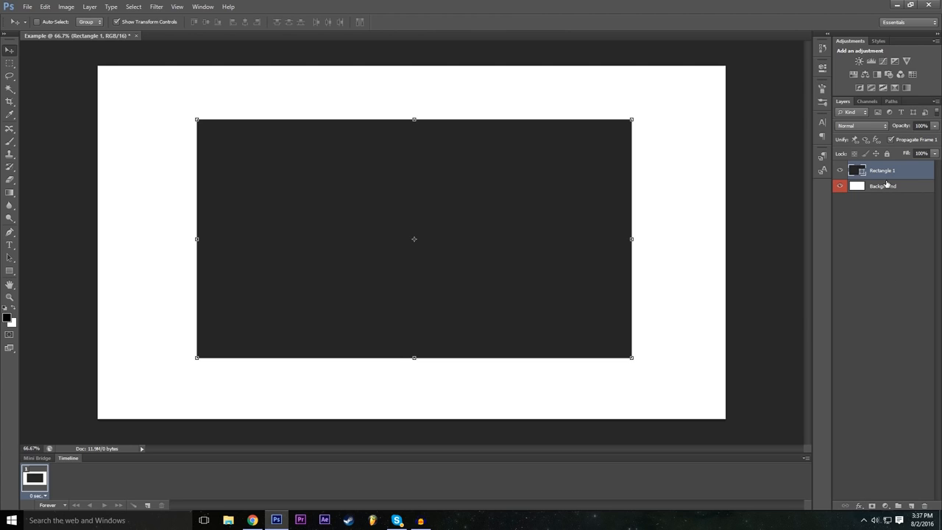
{"action": "left_click", "coordinate": [859, 506]}
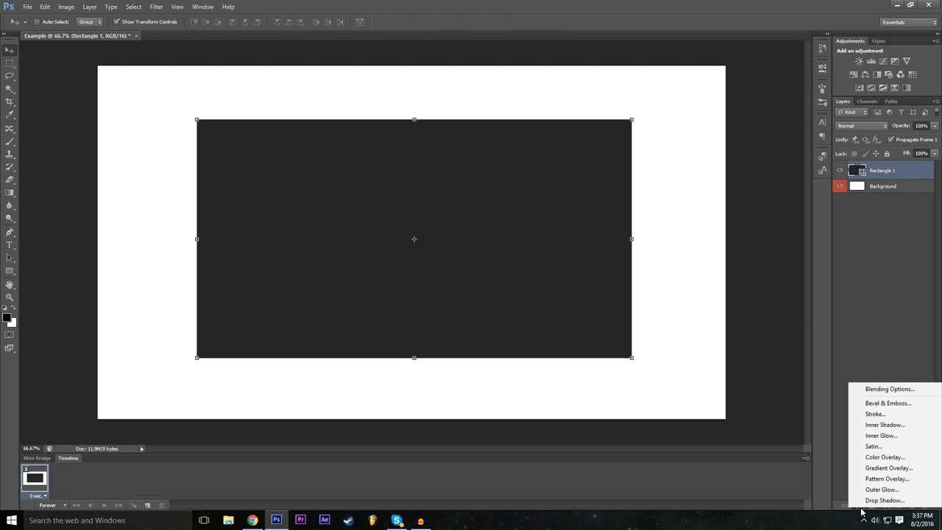
{"action": "left_click", "coordinate": [866, 390]}
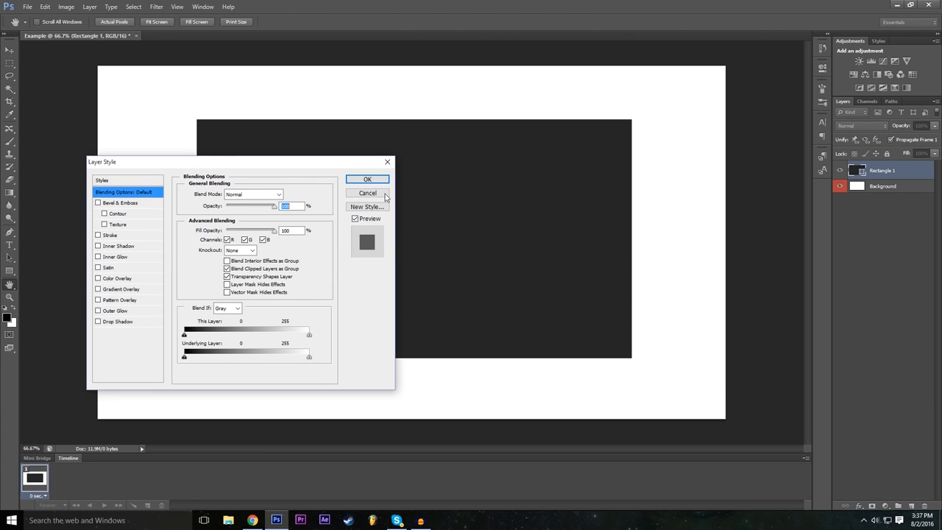
{"action": "left_click_drag", "start_coordinate": [319, 164], "coordinate": [857, 225]}
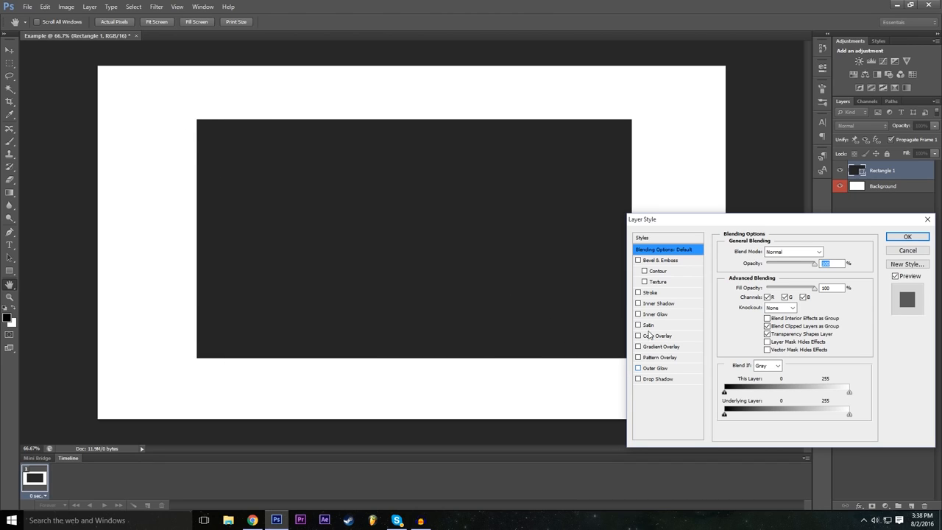
{"action": "left_click", "coordinate": [657, 379]}
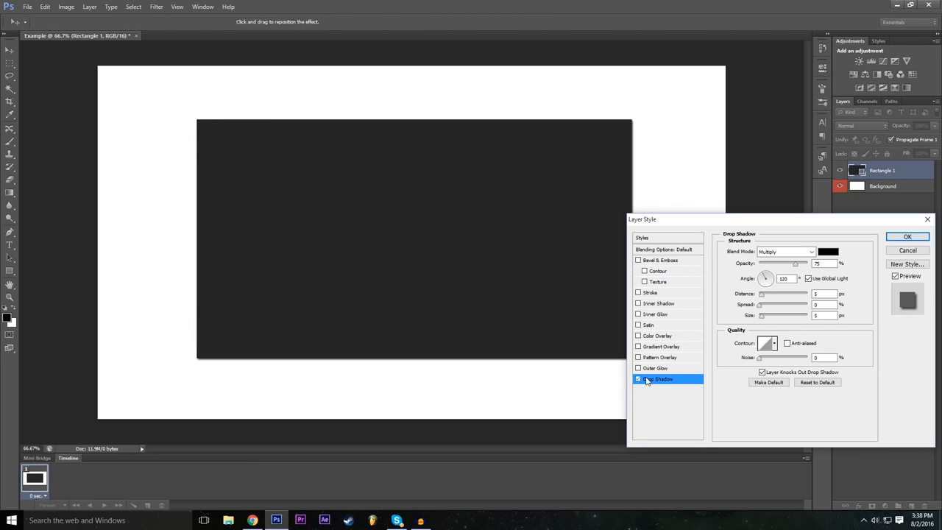
{"action": "left_click", "coordinate": [638, 379]}
{"action": "left_click", "coordinate": [638, 379]}
{"action": "mouse_move", "coordinate": [764, 319]}
{"action": "left_mouse_down"}
{"action": "mouse_move", "coordinate": [782, 316]}
{"action": "mouse_move", "coordinate": [773, 307]}
{"action": "mouse_move", "coordinate": [801, 313]}
{"action": "mouse_move", "coordinate": [758, 314]}
{"action": "mouse_move", "coordinate": [773, 307]}
{"action": "mouse_move", "coordinate": [792, 318]}
{"action": "mouse_move", "coordinate": [771, 322]}
{"action": "left_mouse_up"}
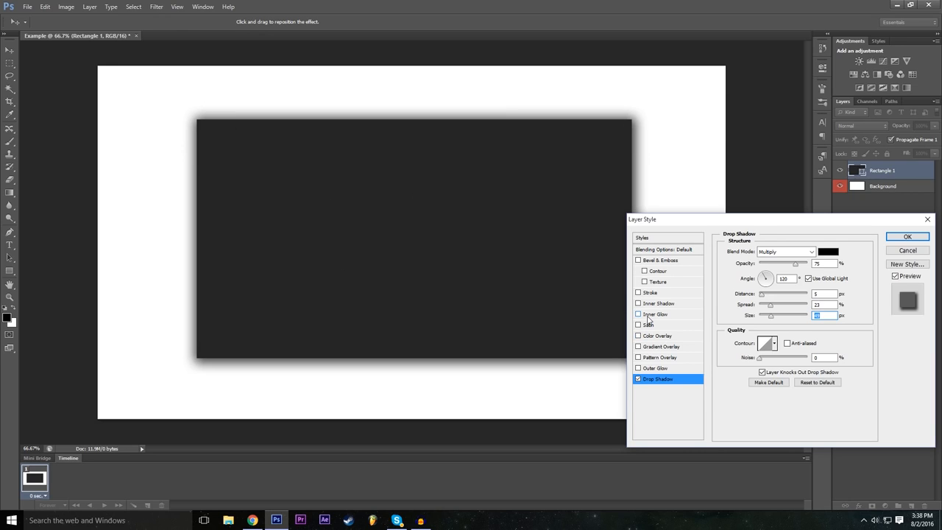
Add a stroke outside the rectangle's edge, colour it pure red (ff0000), and set its size to 10 px.
{"action": "mouse_move", "coordinate": [720, 224]}
{"action": "left_mouse_down"}
{"action": "mouse_move", "coordinate": [715, 198]}
{"action": "mouse_move", "coordinate": [726, 220]}
{"action": "left_mouse_up"}
{"action": "left_click", "coordinate": [645, 289]}
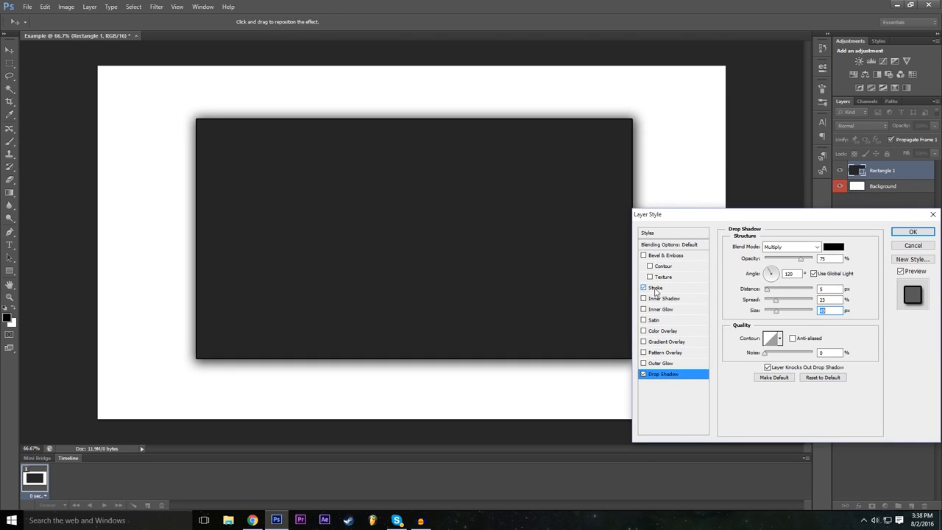
{"action": "left_click", "coordinate": [665, 292]}
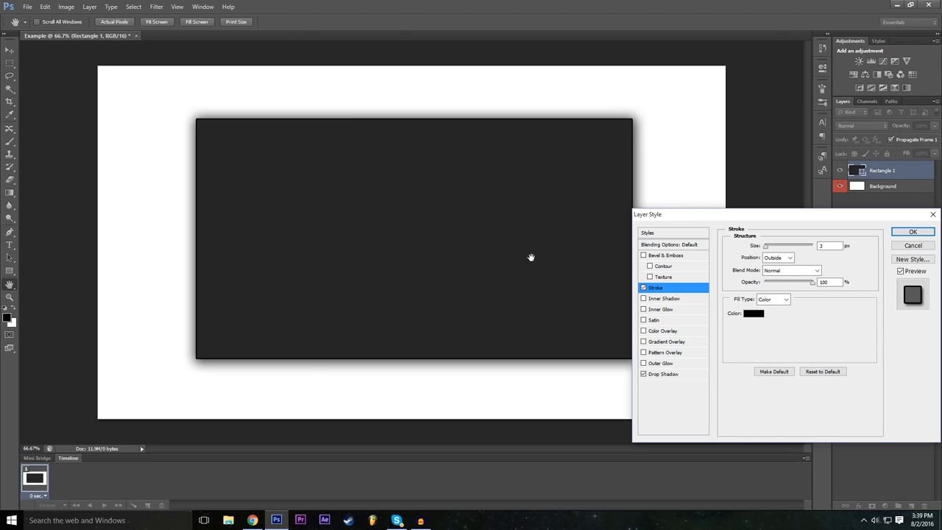
{"action": "left_click_drag", "start_coordinate": [746, 220], "coordinate": [739, 219]}
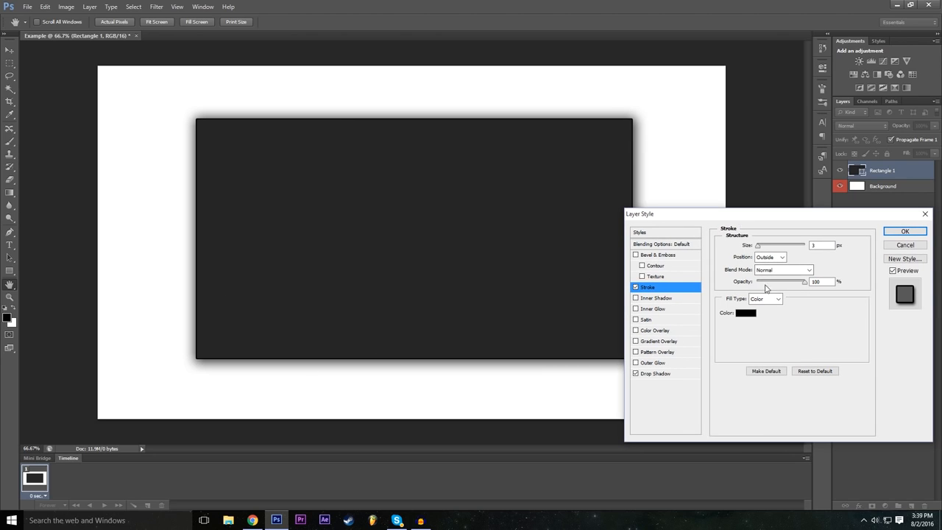
{"action": "left_click", "coordinate": [747, 314]}
{"action": "type", "text": "255"}
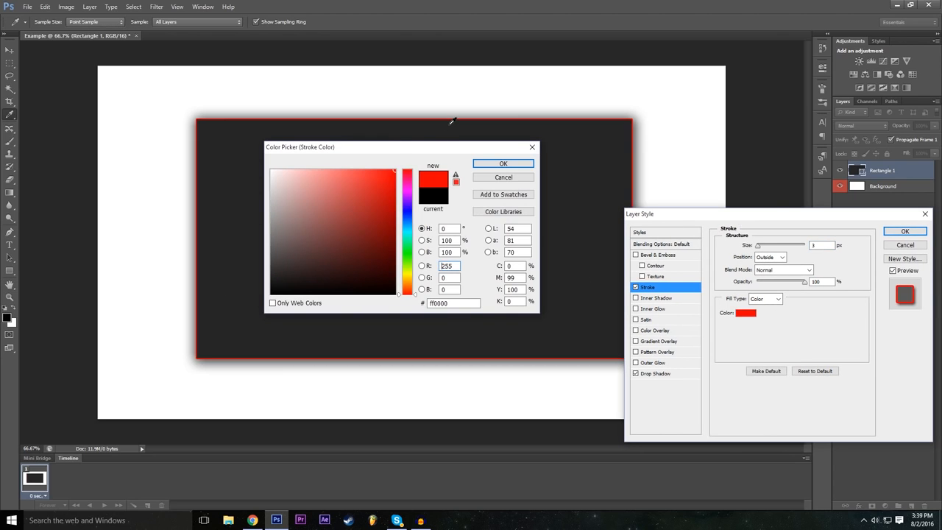
{"action": "left_click", "coordinate": [502, 164]}
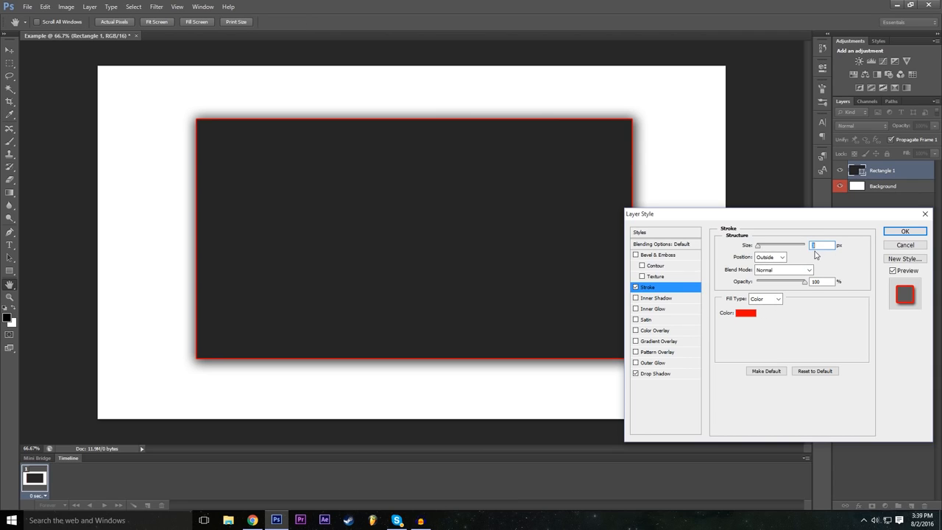
{"action": "left_click_drag", "start_coordinate": [758, 250], "coordinate": [764, 249]}
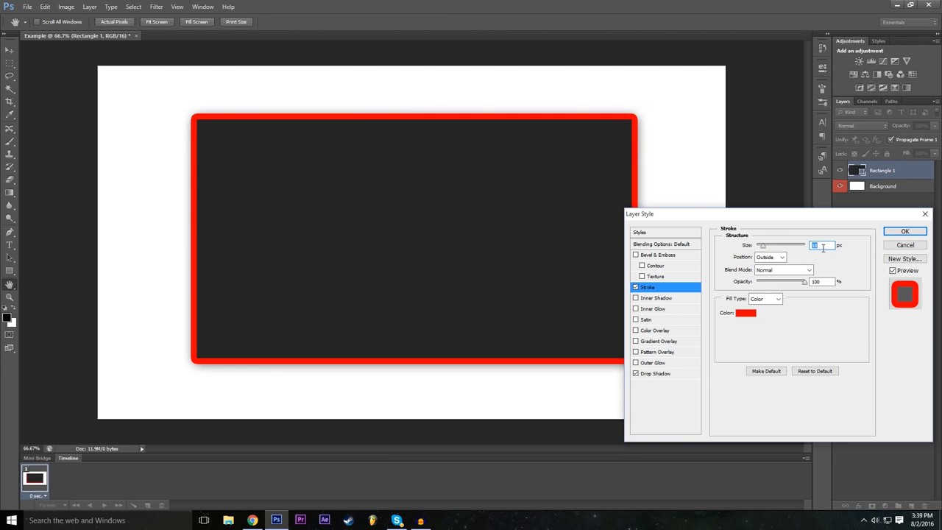
{"action": "type", "text": "10"}
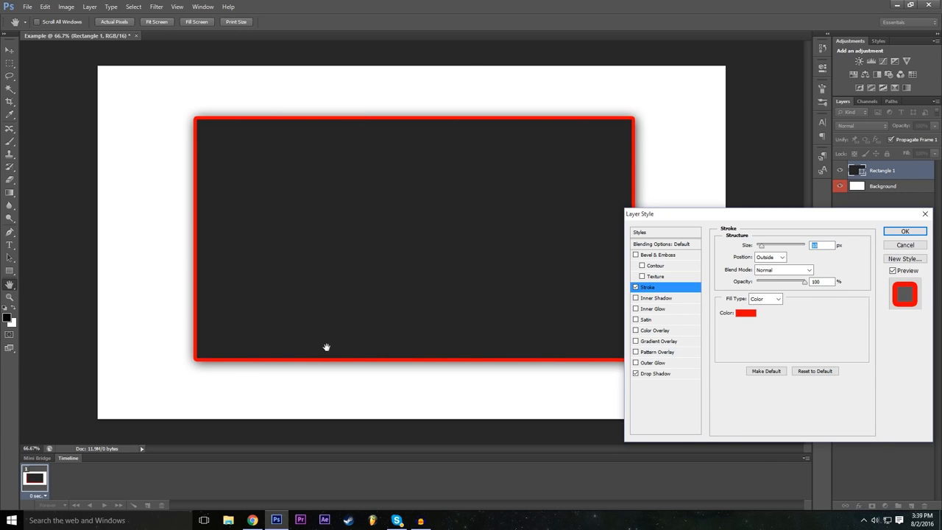
Add a Bevel & Emboss effect to the rectangle, raise its depth to 286%, and enlarge the bevel size.
{"action": "left_click", "coordinate": [636, 255]}
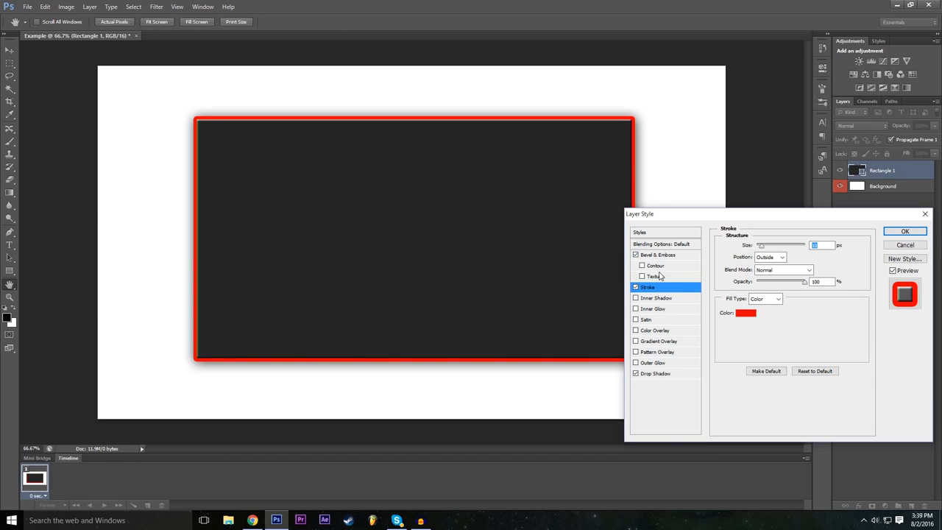
{"action": "left_click", "coordinate": [657, 255]}
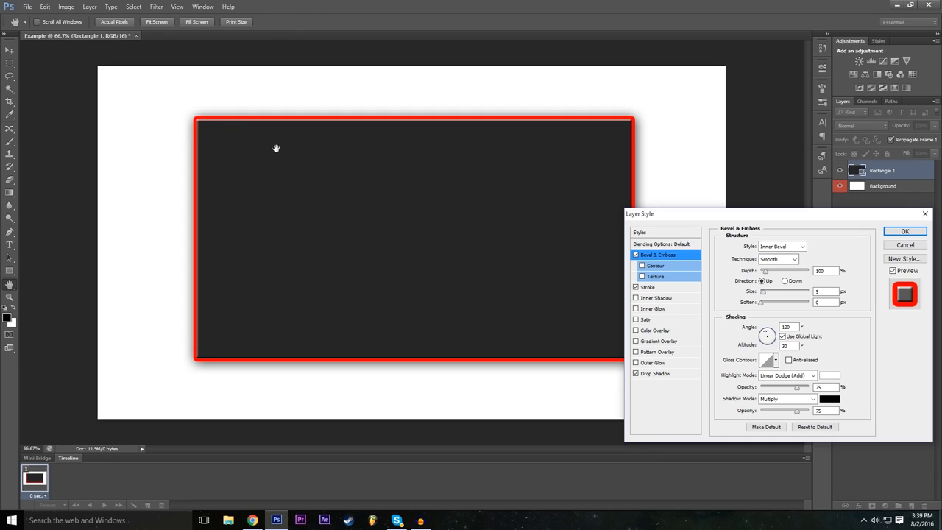
{"action": "left_click", "coordinate": [636, 256]}
{"action": "left_click", "coordinate": [636, 256]}
{"action": "mouse_move", "coordinate": [779, 271]}
{"action": "left_mouse_down"}
{"action": "mouse_move", "coordinate": [787, 274]}
{"action": "mouse_move", "coordinate": [761, 277]}
{"action": "mouse_move", "coordinate": [774, 276]}
{"action": "left_mouse_up"}
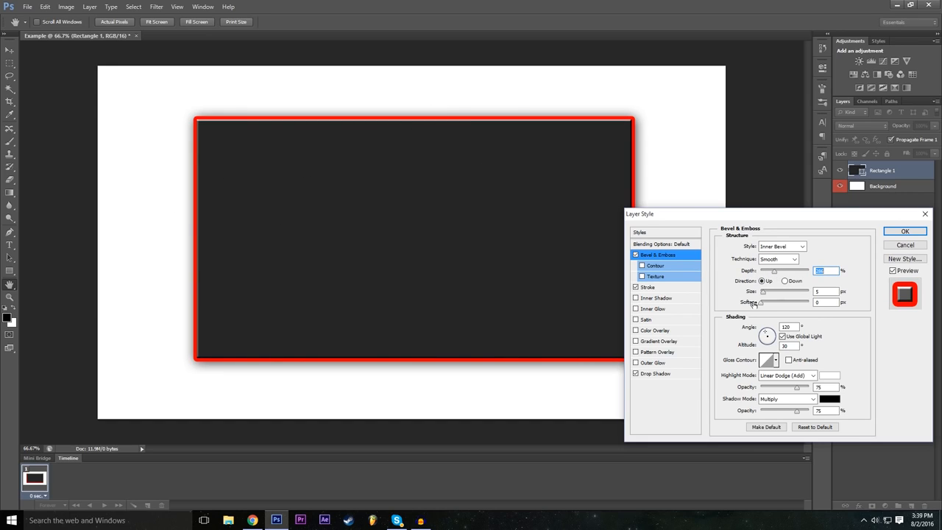
{"action": "mouse_move", "coordinate": [763, 292]}
{"action": "left_mouse_down"}
{"action": "mouse_move", "coordinate": [787, 294]}
{"action": "mouse_move", "coordinate": [768, 304]}
{"action": "left_mouse_up"}
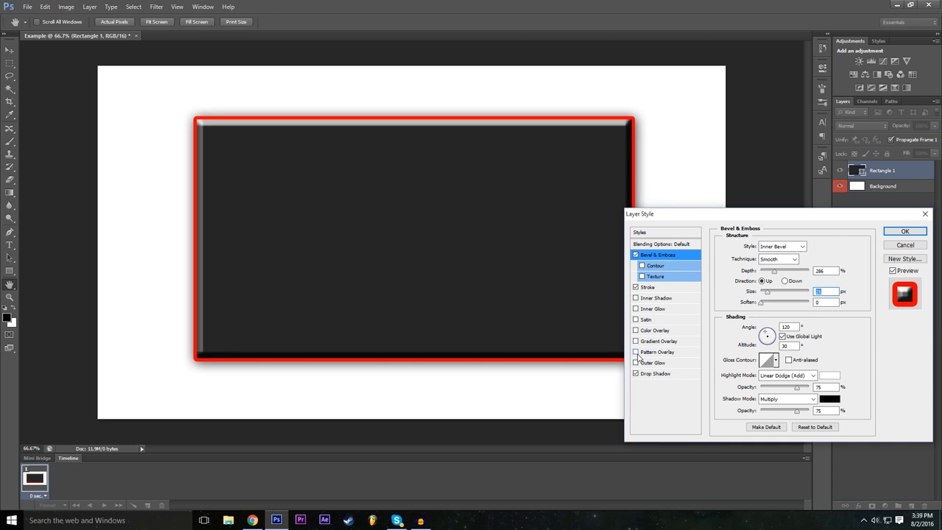
Add a Pattern Overlay to the rectangle, try the second pattern, and choose the third, a grey woven texture.
{"action": "left_click", "coordinate": [636, 351]}
{"action": "left_click", "coordinate": [656, 354]}
{"action": "left_click", "coordinate": [779, 285]}
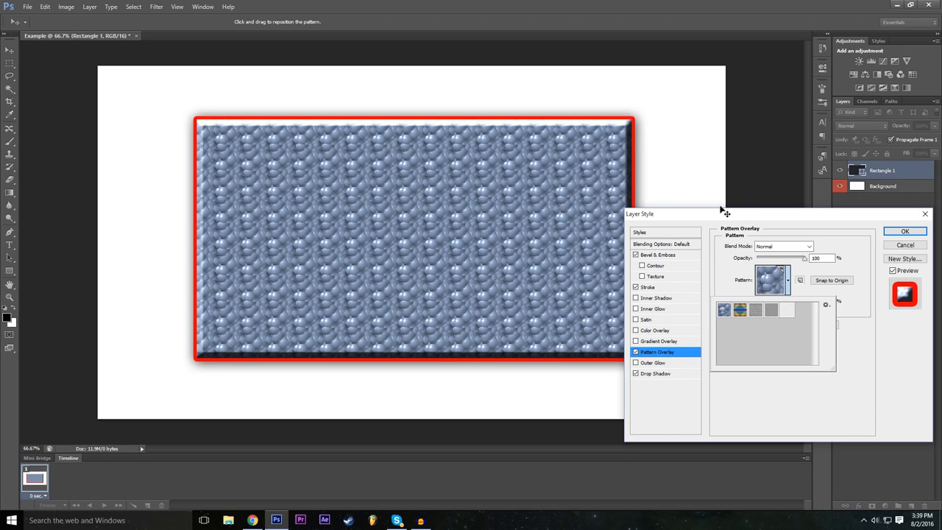
{"action": "left_click", "coordinate": [740, 310]}
{"action": "left_click", "coordinate": [754, 314]}
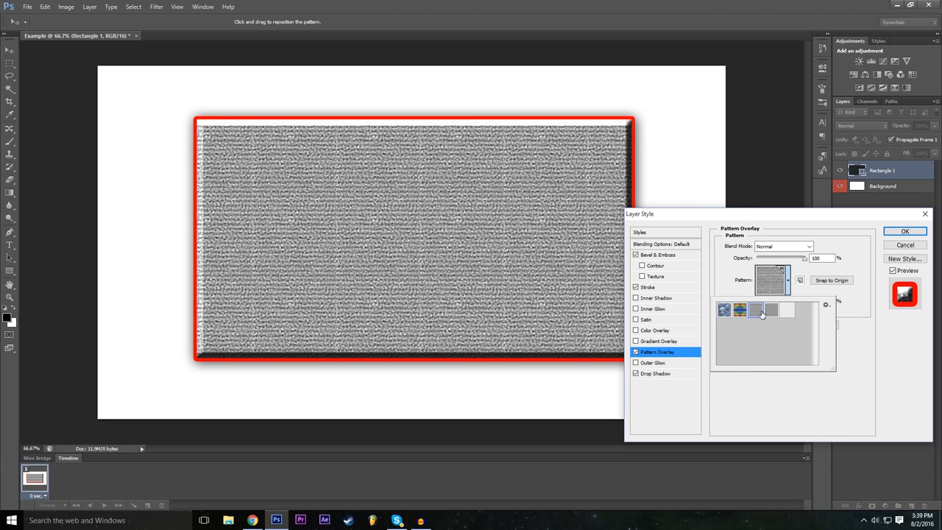
Compare the other pattern presets for the Pattern Overlay, go back to the third grey woven one, and toggle the overlay off and on.
{"action": "left_click", "coordinate": [770, 311]}
{"action": "left_click", "coordinate": [786, 310]}
{"action": "left_click", "coordinate": [777, 313]}
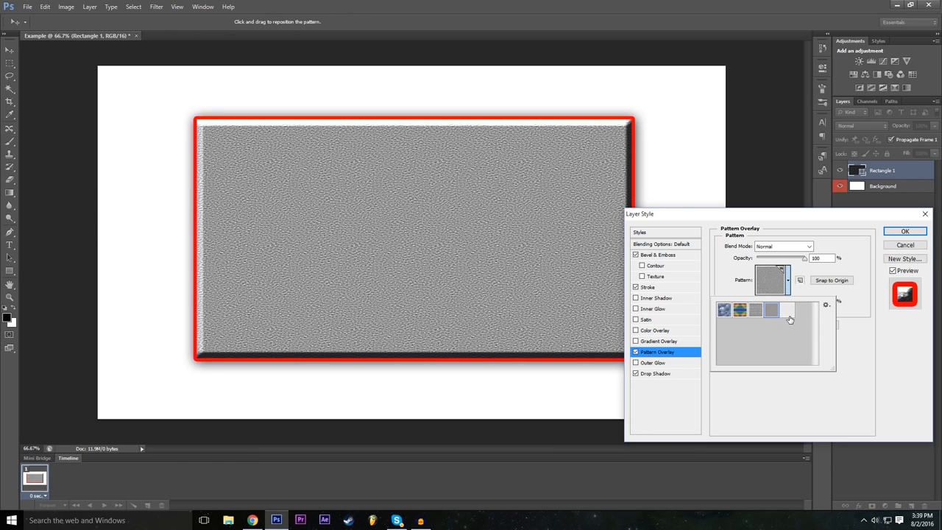
{"action": "left_click", "coordinate": [788, 316]}
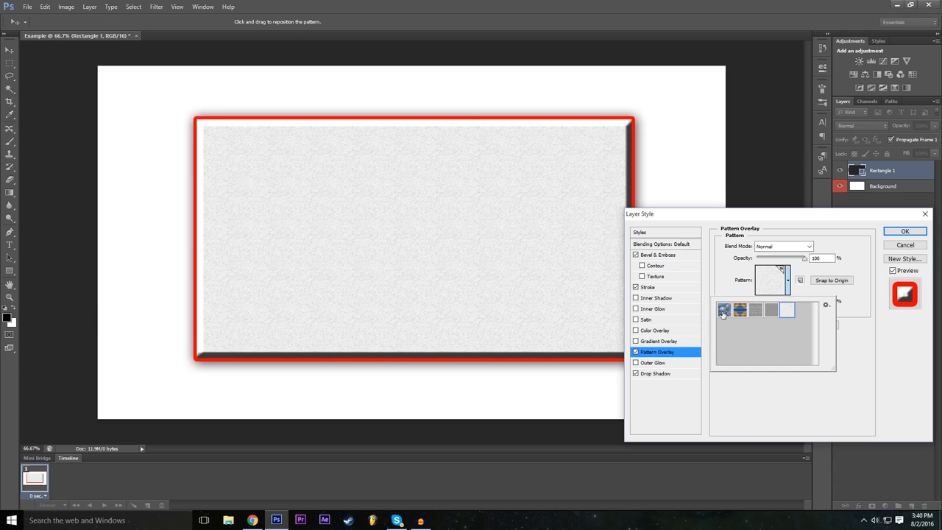
{"action": "left_click", "coordinate": [724, 311]}
{"action": "left_click", "coordinate": [740, 311]}
{"action": "left_click", "coordinate": [757, 312]}
{"action": "left_click", "coordinate": [772, 315]}
{"action": "left_click", "coordinate": [759, 313]}
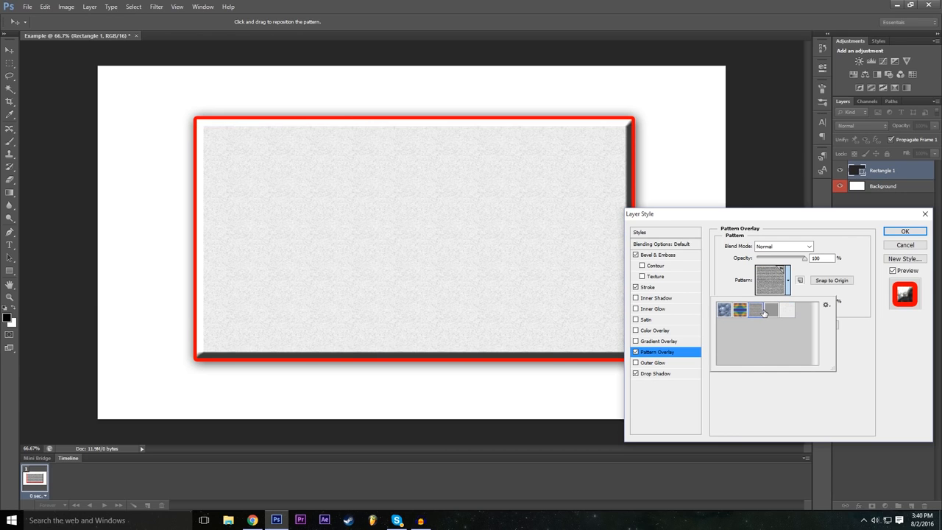
{"action": "left_click", "coordinate": [761, 376]}
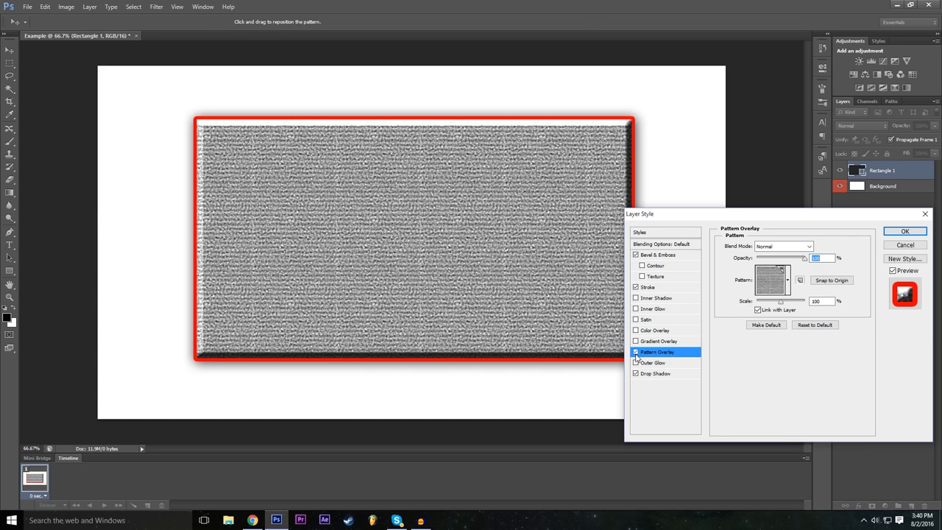
{"action": "left_click", "coordinate": [635, 351]}
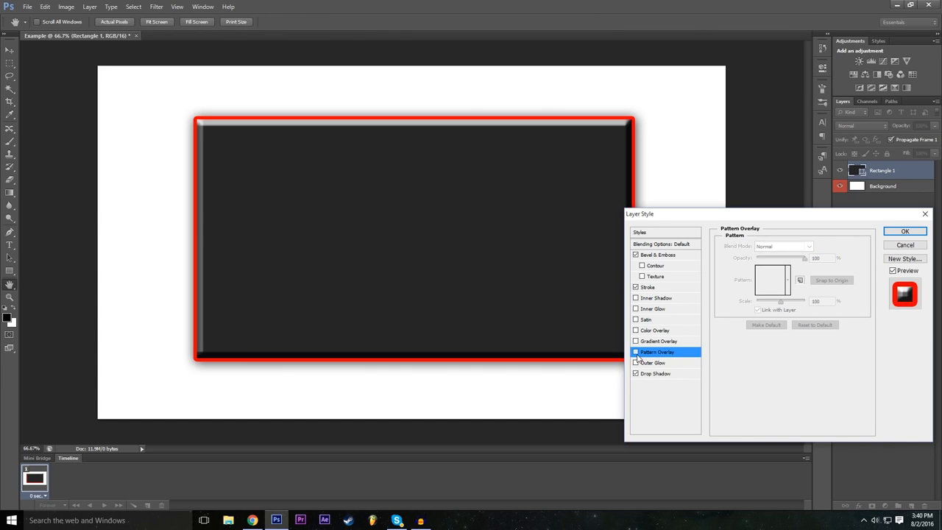
{"action": "left_click", "coordinate": [636, 354]}
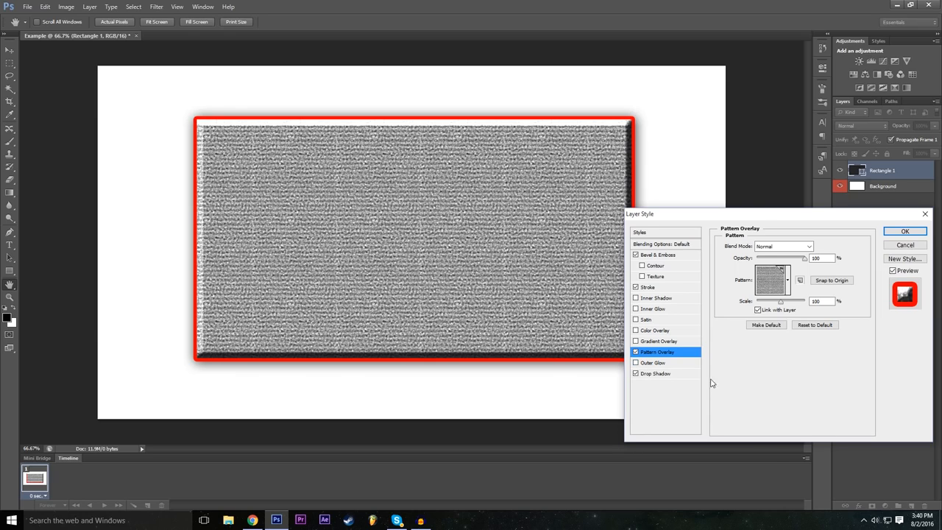
Add a bright red Outer Glow to the rectangle with a size of 59 px and a spread of 24%.
{"action": "left_click", "coordinate": [666, 366]}
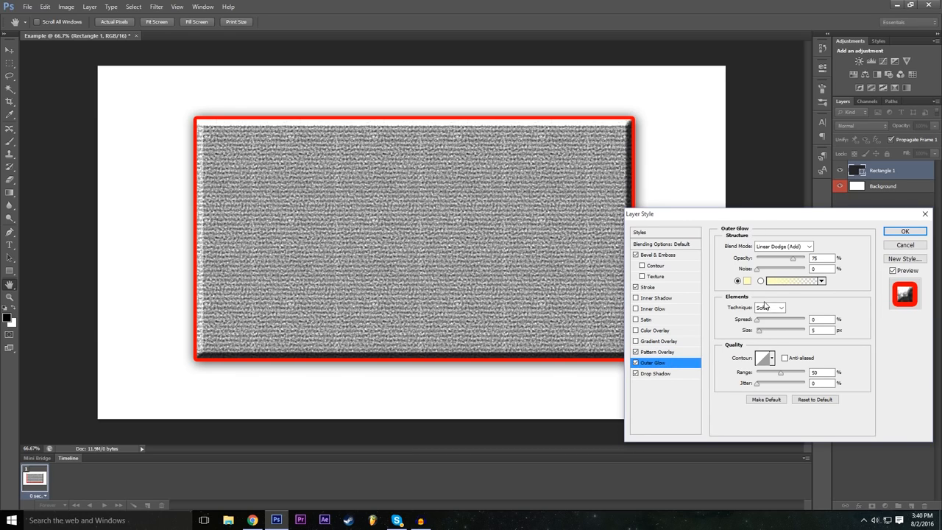
{"action": "left_click_drag", "start_coordinate": [763, 331], "coordinate": [771, 332]}
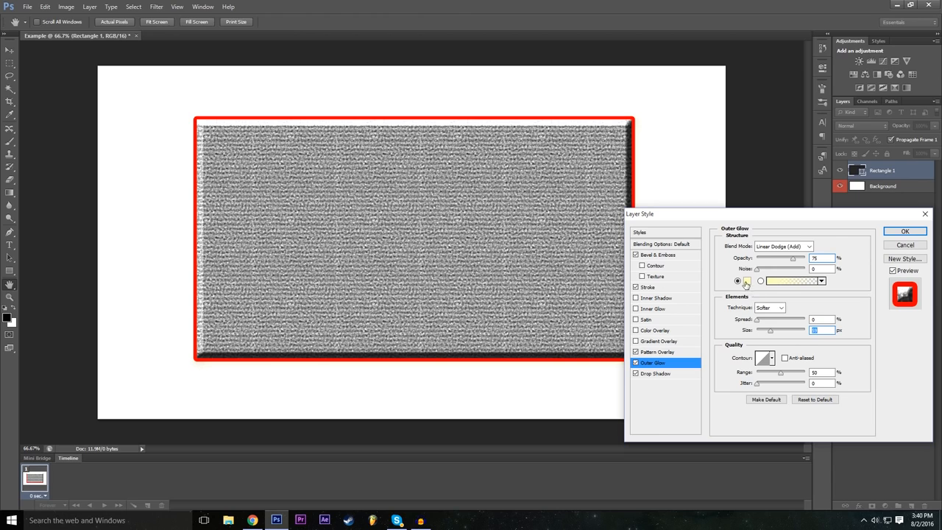
{"action": "left_click", "coordinate": [784, 280]}
{"action": "left_click", "coordinate": [407, 170]}
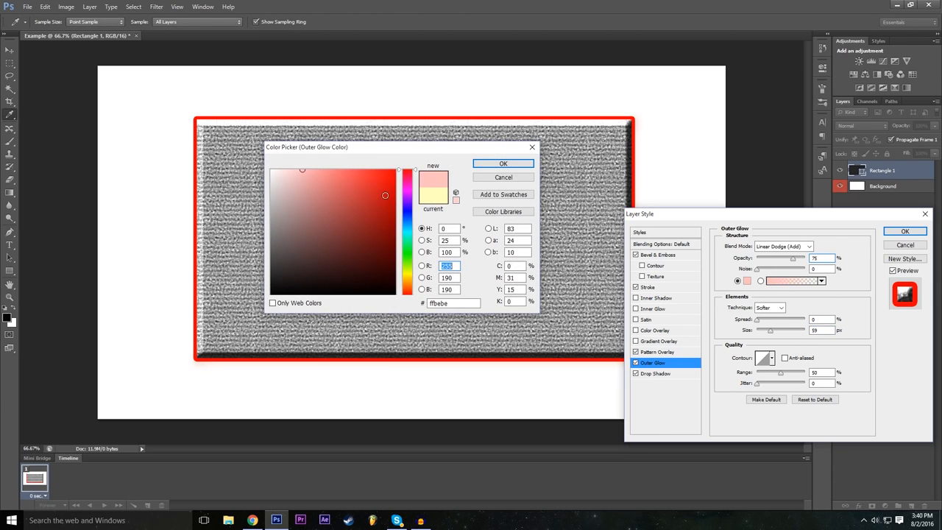
{"action": "left_click", "coordinate": [385, 195]}
{"action": "left_click", "coordinate": [504, 163]}
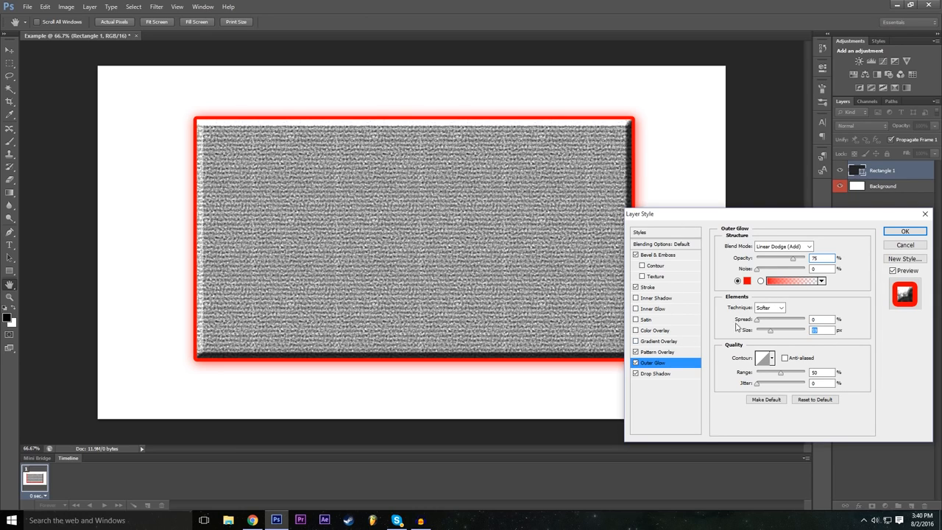
{"action": "left_click_drag", "start_coordinate": [766, 323], "coordinate": [769, 324]}
Try a Color Overlay on the rectangle, preview bright green (06ff00), cancel the colour change, and turn the overlay off.
{"action": "left_click", "coordinate": [636, 330]}
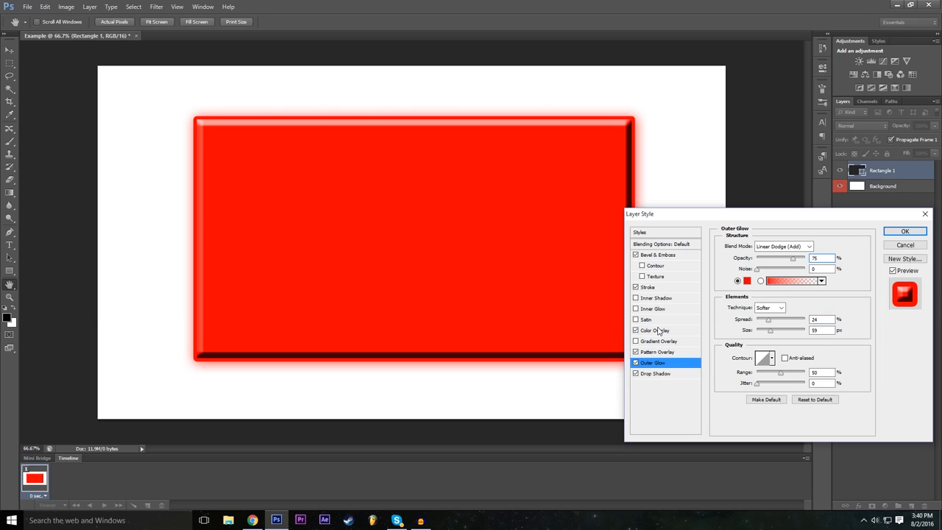
{"action": "left_click", "coordinate": [659, 330]}
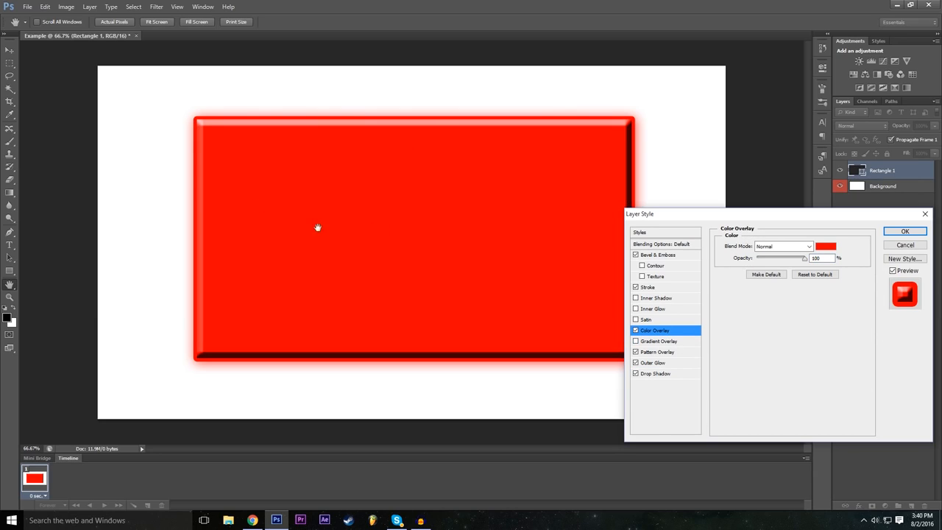
{"action": "left_click", "coordinate": [636, 341]}
{"action": "left_click", "coordinate": [832, 248]}
{"action": "left_click_drag", "start_coordinate": [383, 183], "coordinate": [257, 206]}
{"action": "left_click", "coordinate": [273, 263]}
{"action": "left_click_drag", "start_coordinate": [409, 280], "coordinate": [409, 253]}
{"action": "left_click", "coordinate": [396, 196]}
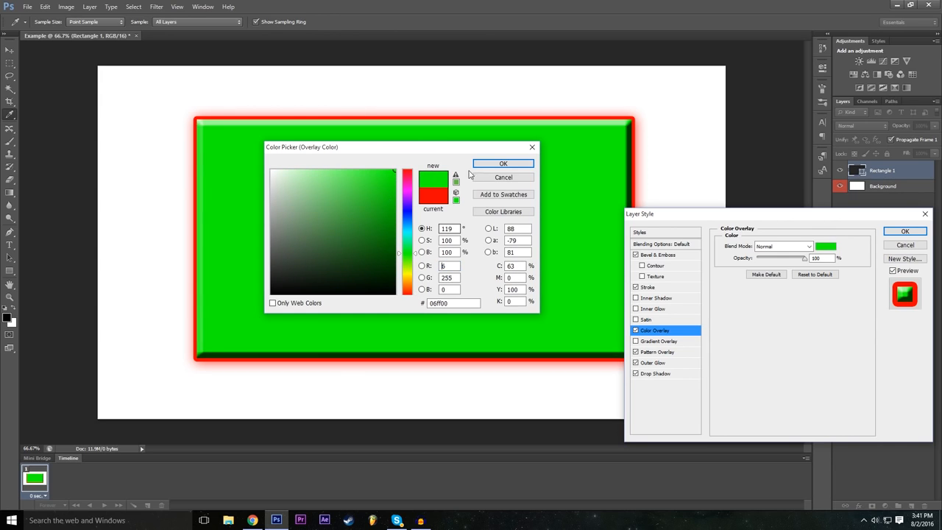
{"action": "left_click", "coordinate": [503, 178]}
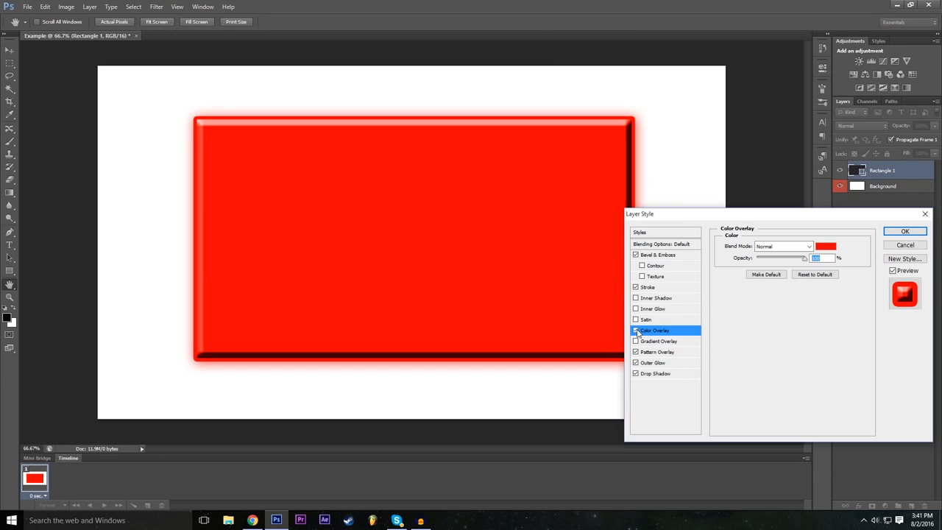
{"action": "left_click", "coordinate": [636, 331]}
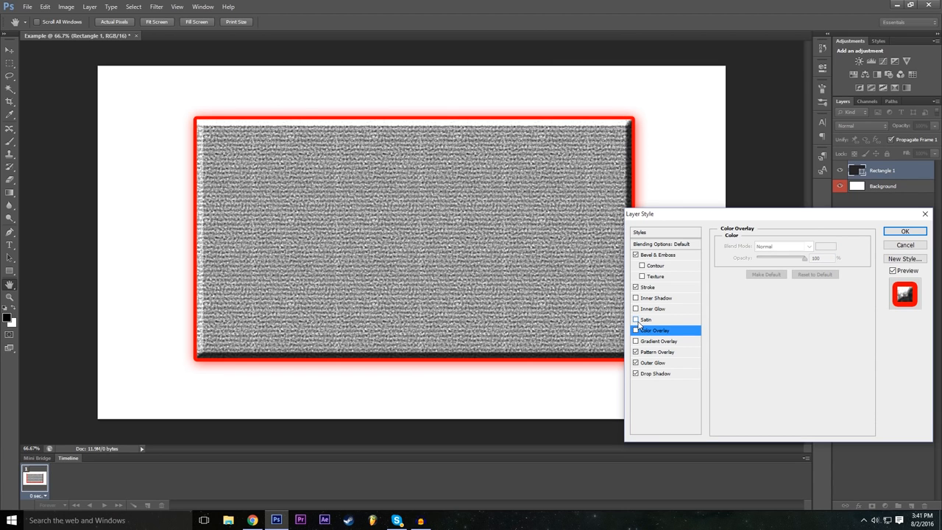
Preview the Satin and Inner Shadow effects on the rectangle and turn both off.
{"action": "left_click", "coordinate": [636, 320]}
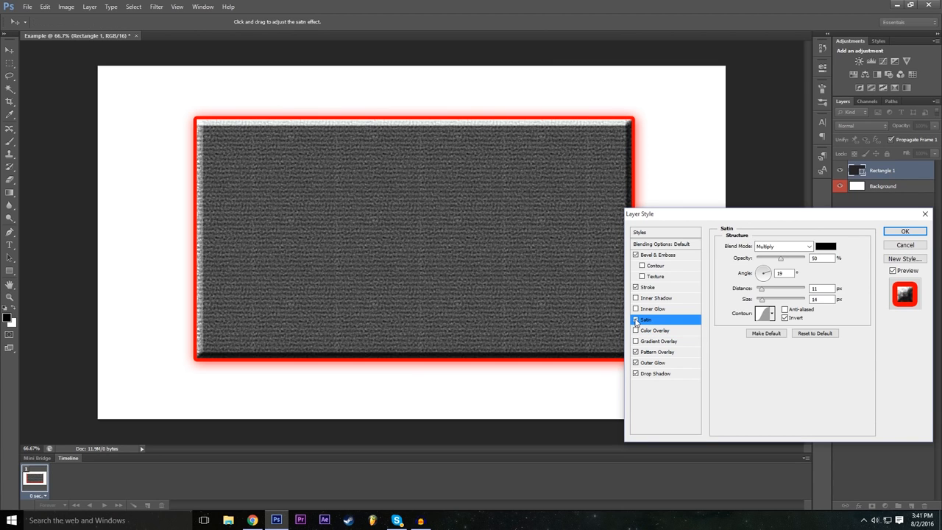
{"action": "left_click", "coordinate": [636, 320]}
{"action": "left_click", "coordinate": [636, 320]}
{"action": "left_click", "coordinate": [636, 320]}
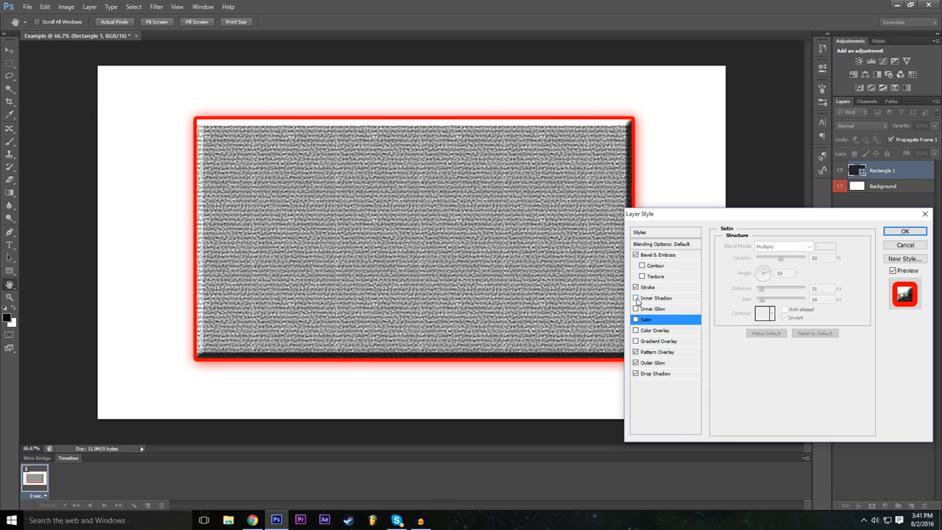
{"action": "left_click", "coordinate": [635, 298]}
{"action": "left_click", "coordinate": [636, 298]}
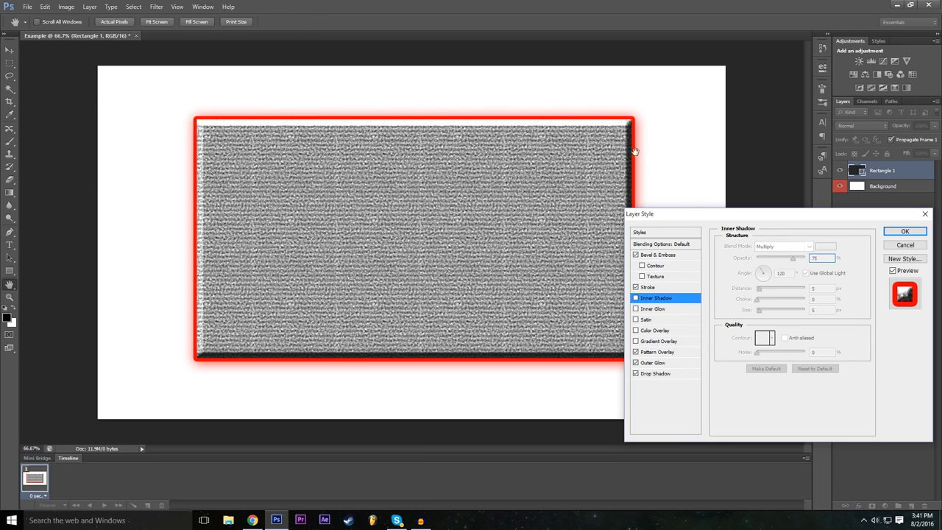
Add an Inner Glow with default settings to the rectangle and open the Outer Glow settings.
{"action": "left_click", "coordinate": [672, 309]}
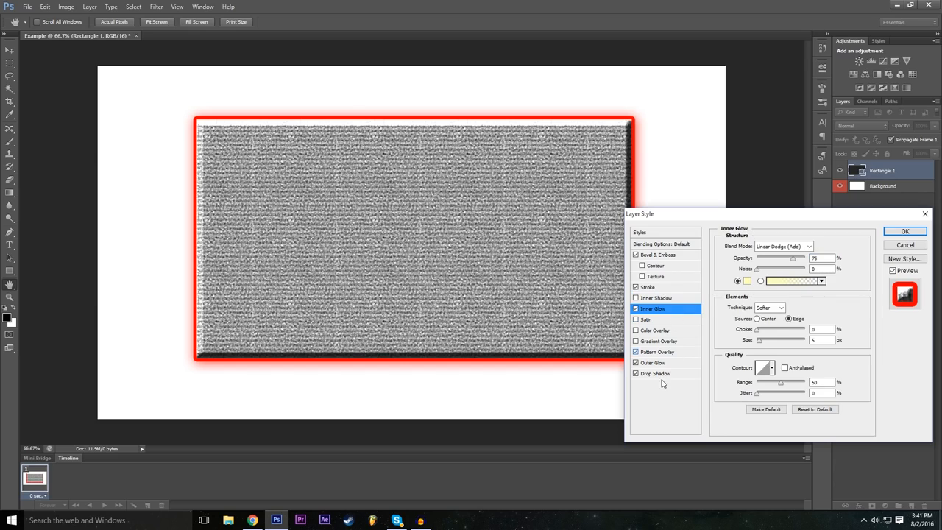
{"action": "left_click", "coordinate": [664, 364]}
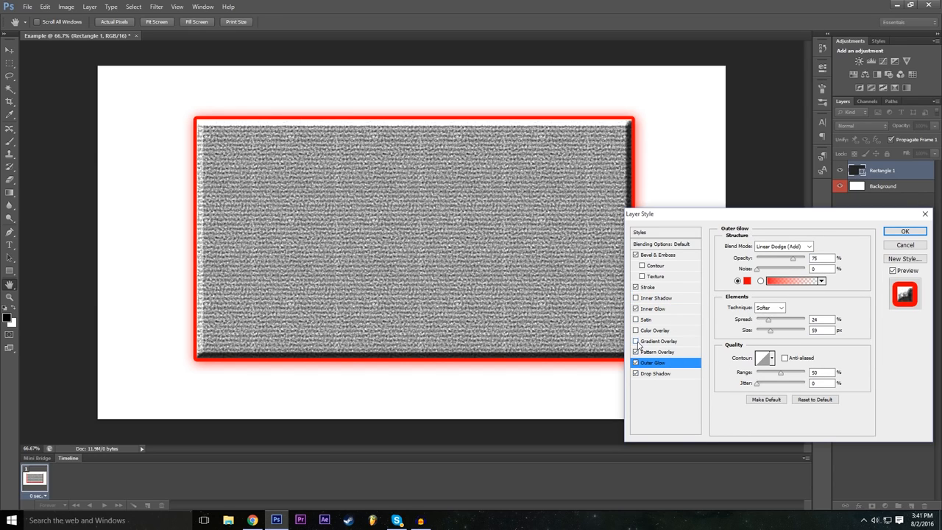
Turn on a Gradient Overlay for the rectangle and try the Transparent Rainbow and Transparent Stripes gradient presets.
{"action": "left_click", "coordinate": [637, 341]}
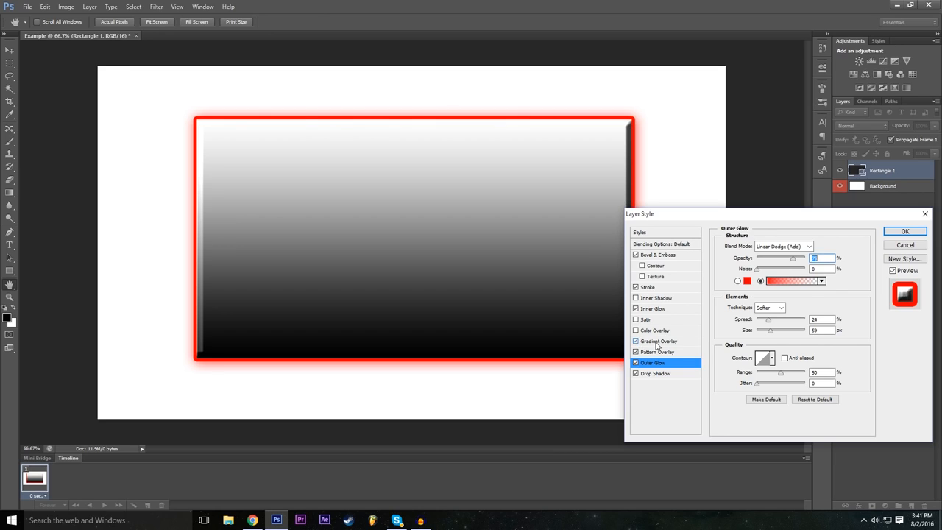
{"action": "left_click", "coordinate": [637, 342]}
{"action": "left_click", "coordinate": [637, 342]}
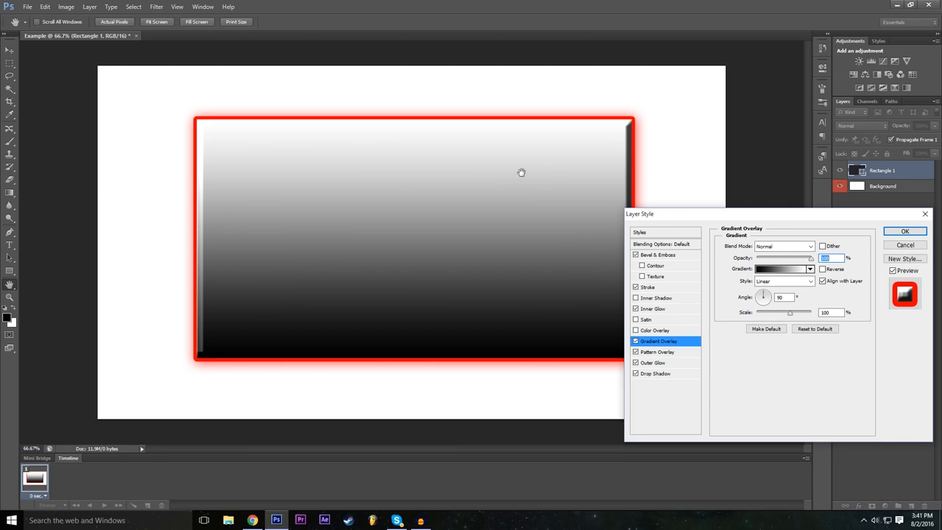
{"action": "left_click", "coordinate": [782, 271]}
{"action": "left_click", "coordinate": [673, 244]}
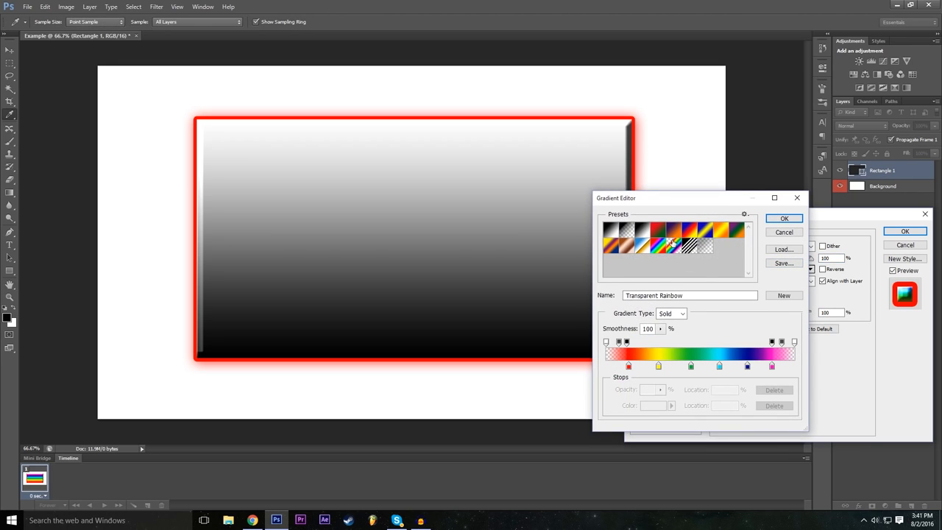
{"action": "left_click", "coordinate": [689, 247]}
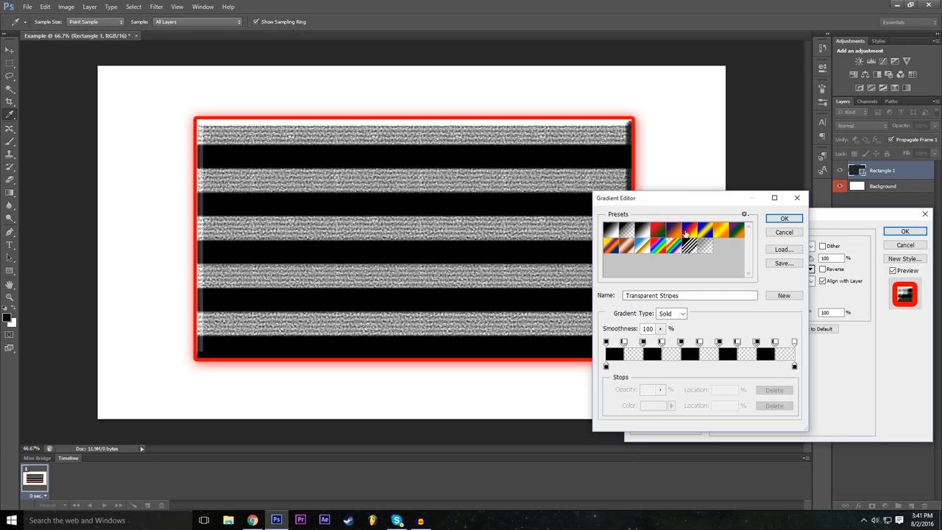
Try the Blue, Red, Yellow and Blue, Yellow, Blue gradient presets among others, and choose Orange, Yellow, Orange.
{"action": "left_click", "coordinate": [687, 233]}
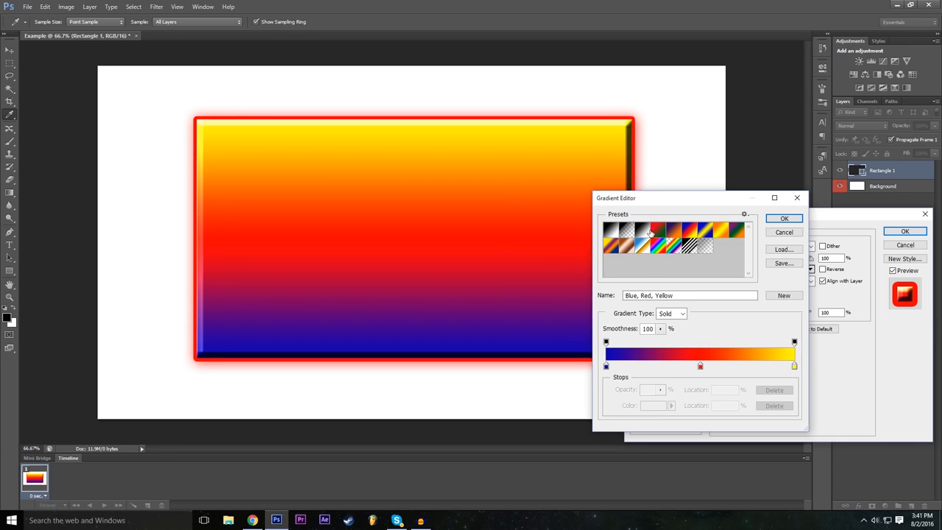
{"action": "left_click", "coordinate": [645, 232]}
{"action": "left_click", "coordinate": [704, 231]}
{"action": "left_click", "coordinate": [721, 233]}
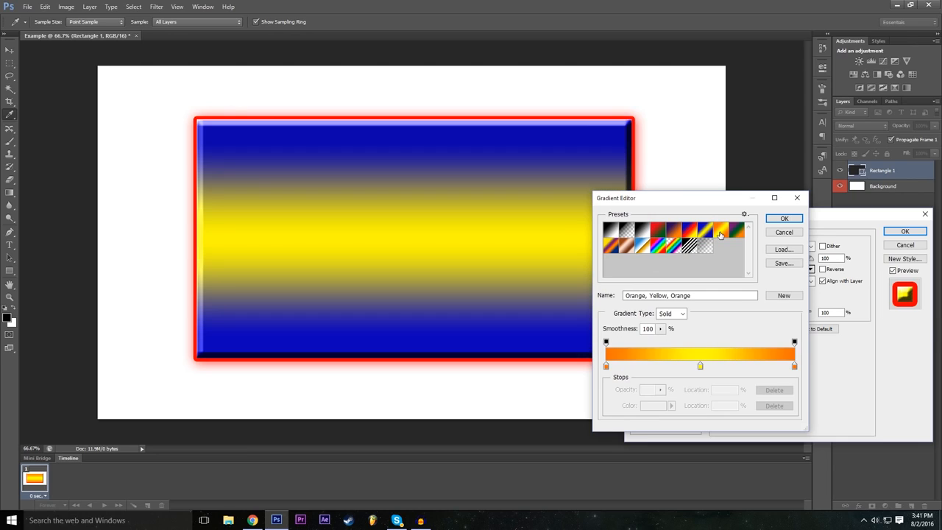
{"action": "left_click", "coordinate": [706, 233]}
{"action": "left_click", "coordinate": [705, 232]}
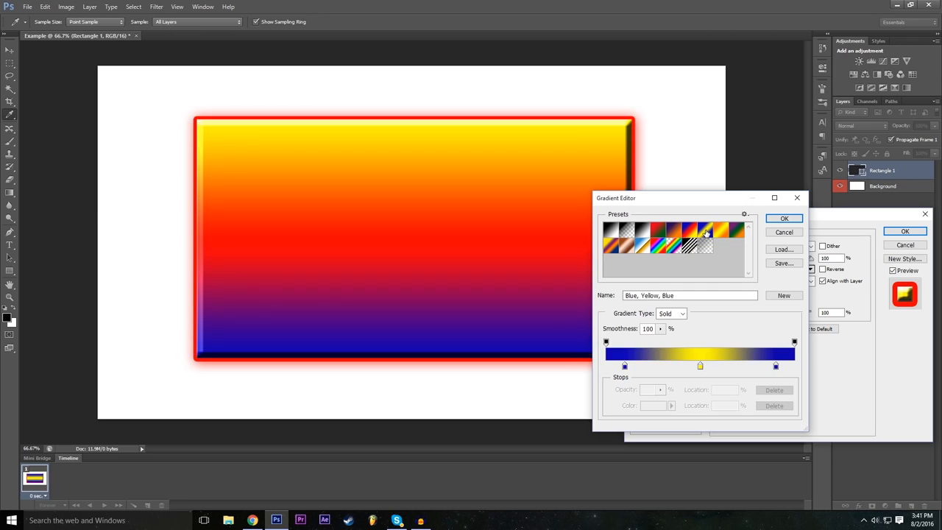
{"action": "left_click", "coordinate": [721, 232]}
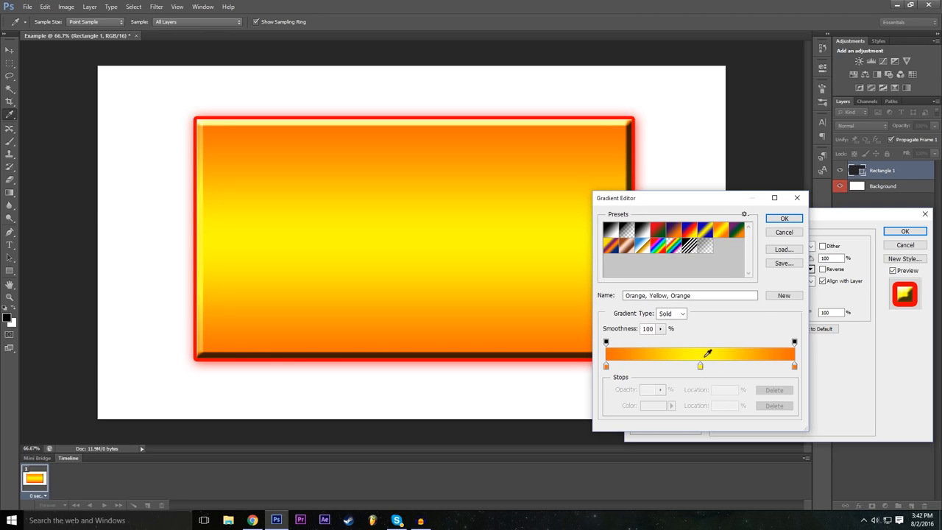
Recolour the gradient's middle stop, trying red and choosing green (00ff1e), accept the gradient, and turn the Gradient Overlay off.
{"action": "left_click", "coordinate": [700, 366]}
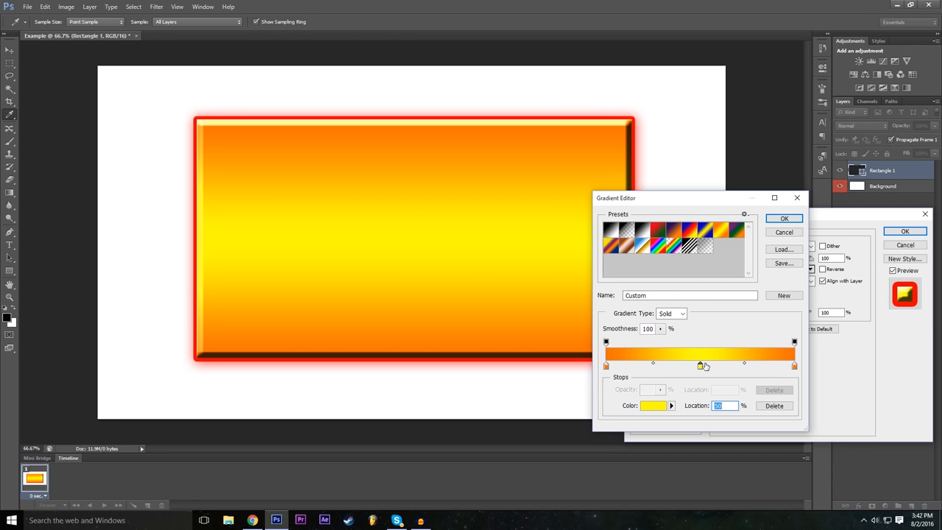
{"action": "double_click", "coordinate": [701, 368]}
{"action": "left_click_drag", "start_coordinate": [381, 218], "coordinate": [398, 168]}
{"action": "left_click_drag", "start_coordinate": [408, 250], "coordinate": [409, 169]}
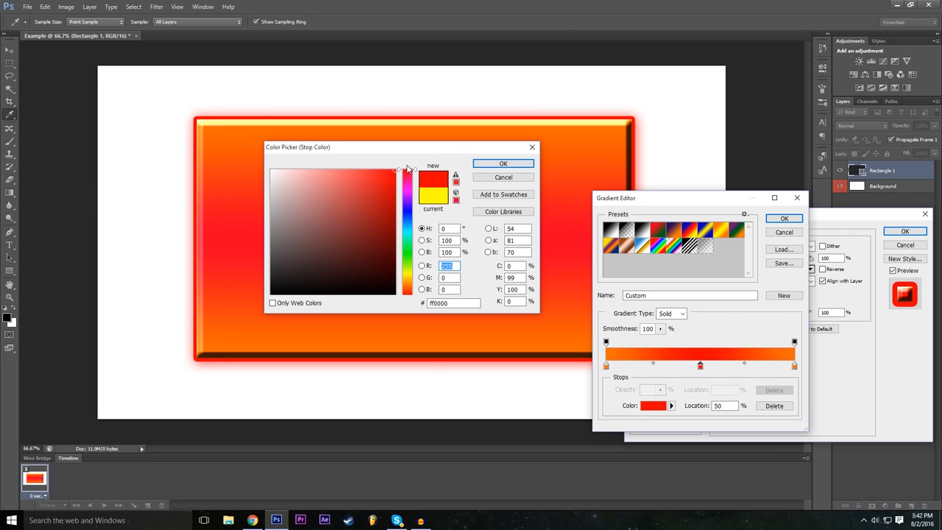
{"action": "left_click_drag", "start_coordinate": [409, 281], "coordinate": [408, 251]}
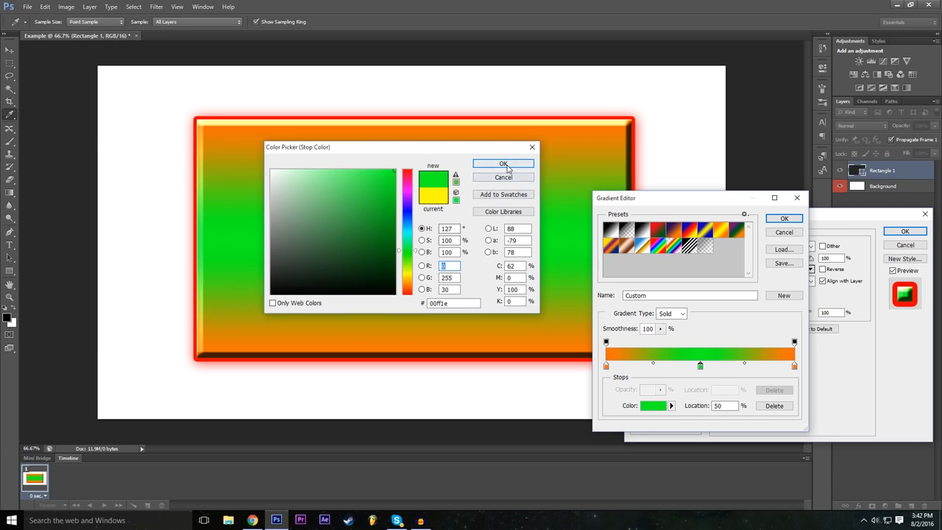
{"action": "left_click", "coordinate": [504, 163]}
{"action": "left_click", "coordinate": [784, 219]}
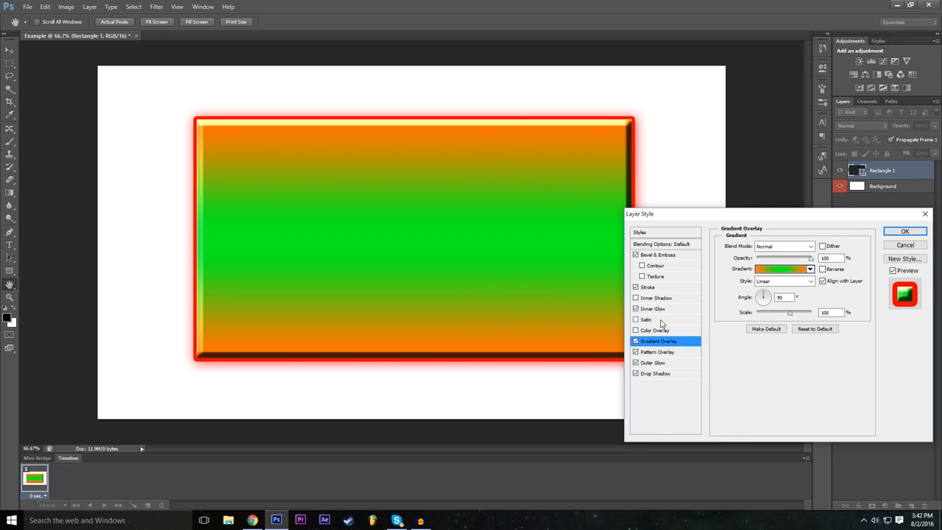
{"action": "left_click", "coordinate": [635, 340]}
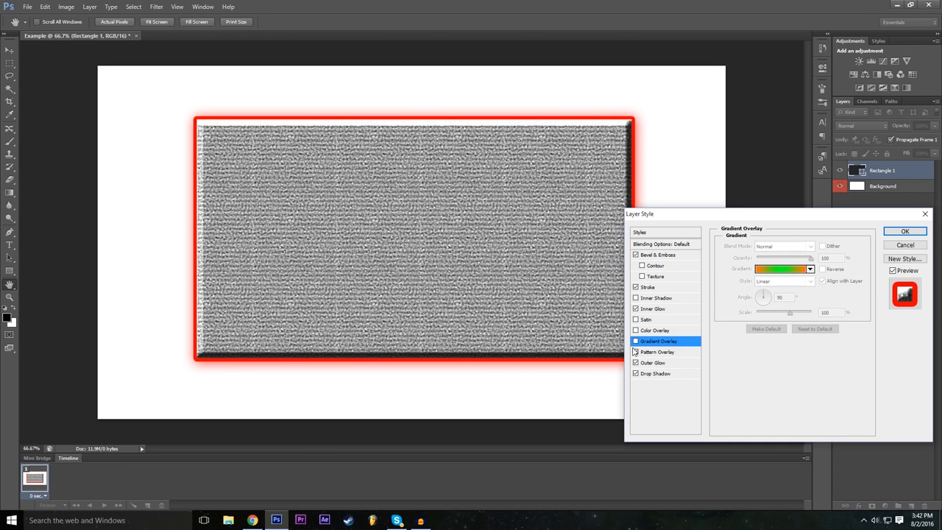
Move the Layer Style dialog over the canvas and apply the enabled effects to the rectangle.
{"action": "left_click_drag", "start_coordinate": [755, 218], "coordinate": [377, 217]}
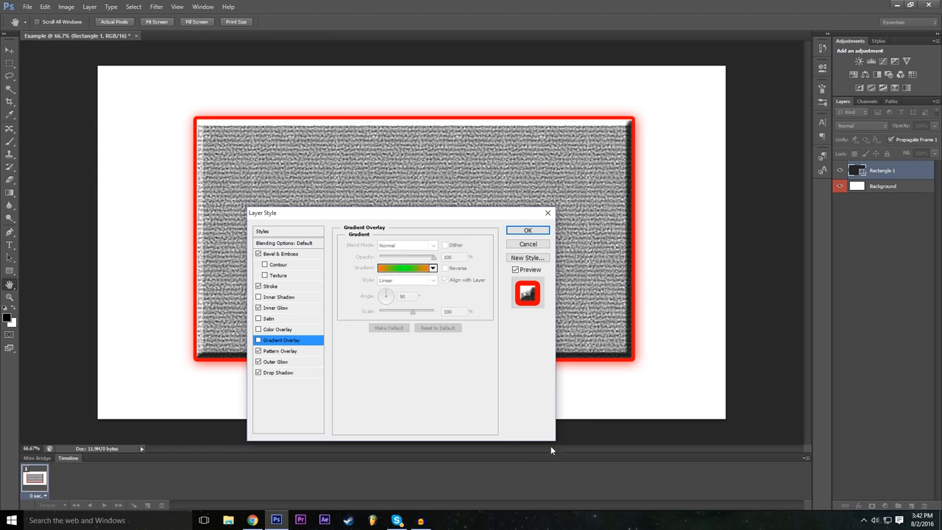
{"action": "left_click", "coordinate": [546, 235]}
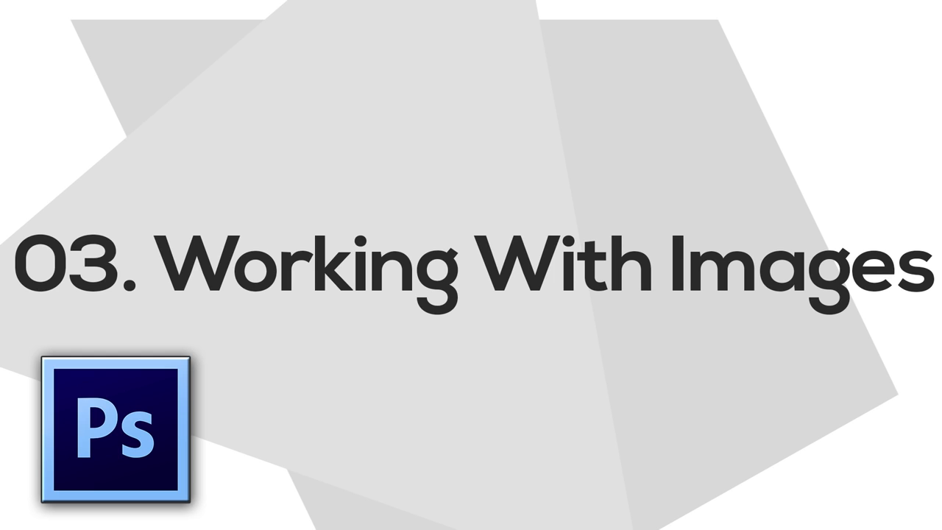
Try placing the P1 image into the Example document and cancel the placement.
{"action": "left_click", "coordinate": [26, 7]}
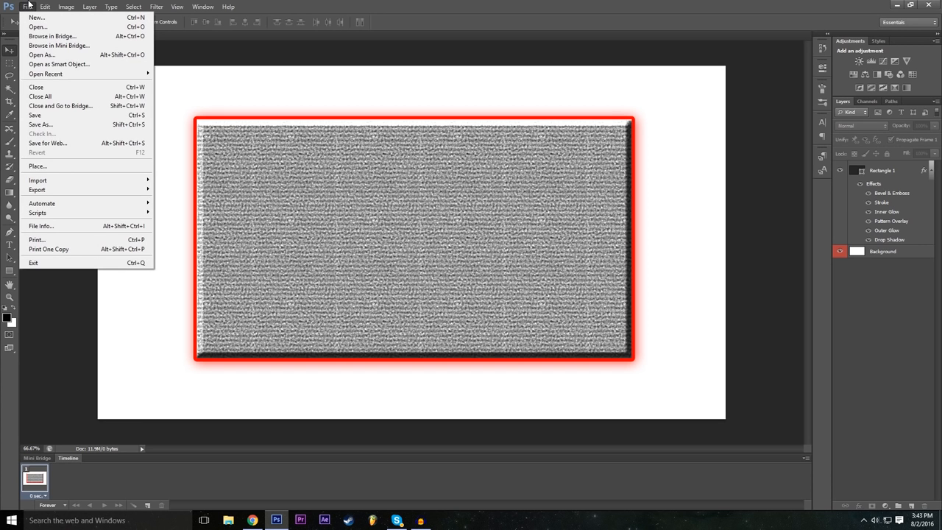
{"action": "left_click", "coordinate": [69, 172]}
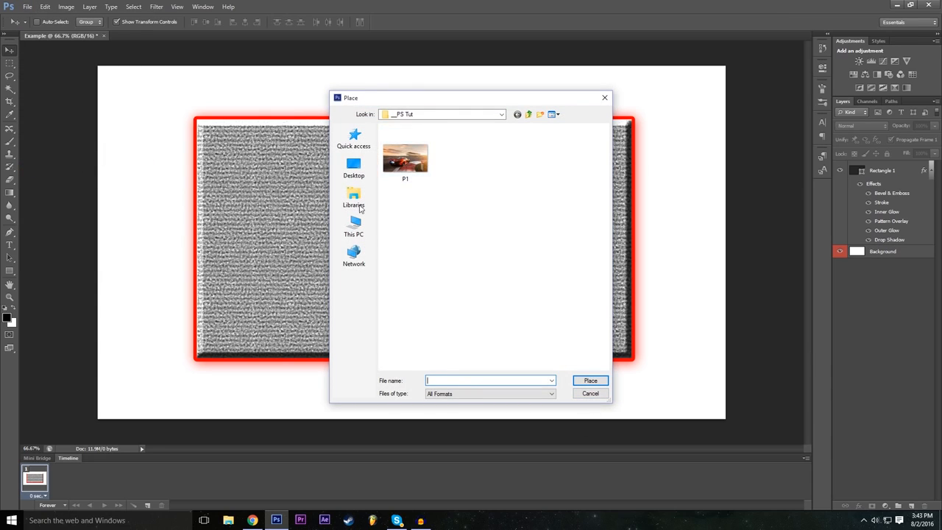
{"action": "left_click", "coordinate": [407, 158]}
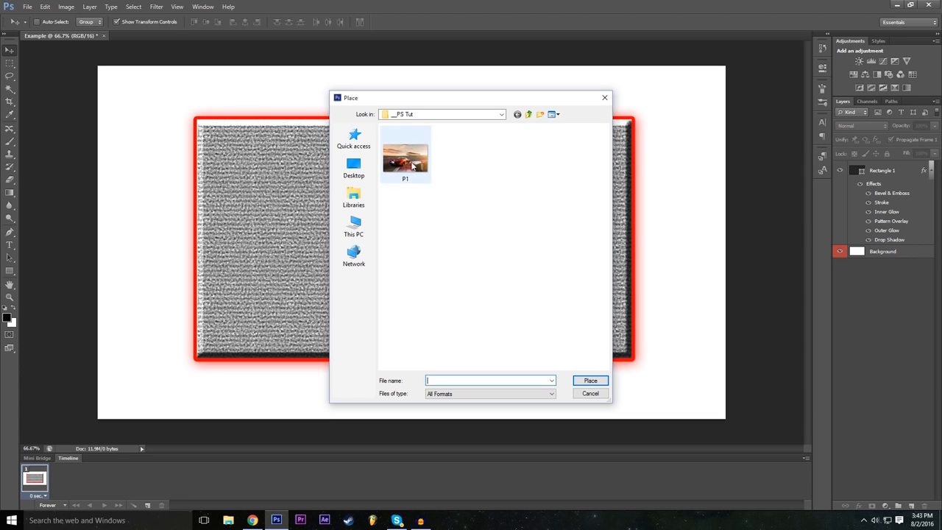
{"action": "left_click", "coordinate": [591, 381]}
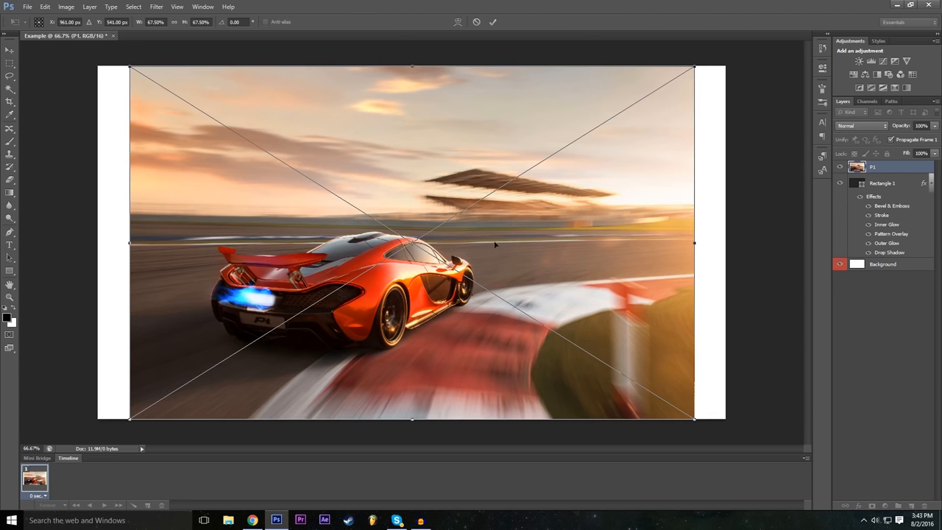
{"action": "left_click", "coordinate": [476, 22]}
Open the P1 image from the __PS Tut folder as its own document.
{"action": "left_click", "coordinate": [27, 6]}
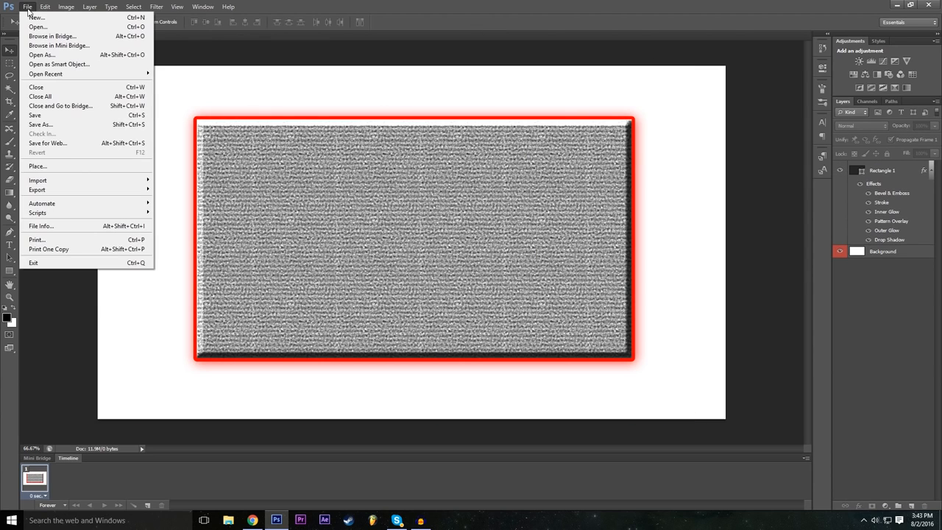
{"action": "left_click", "coordinate": [33, 25]}
{"action": "left_click", "coordinate": [403, 163]}
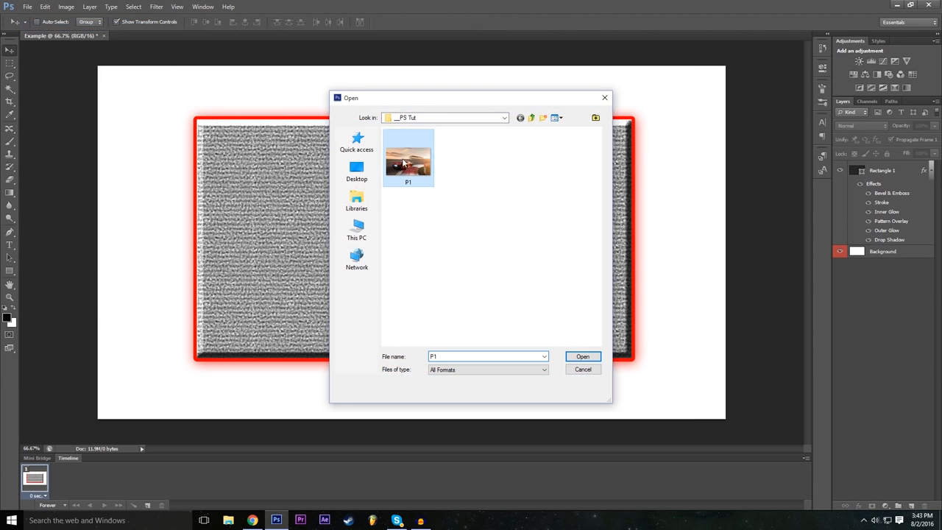
{"action": "left_click", "coordinate": [582, 356]}
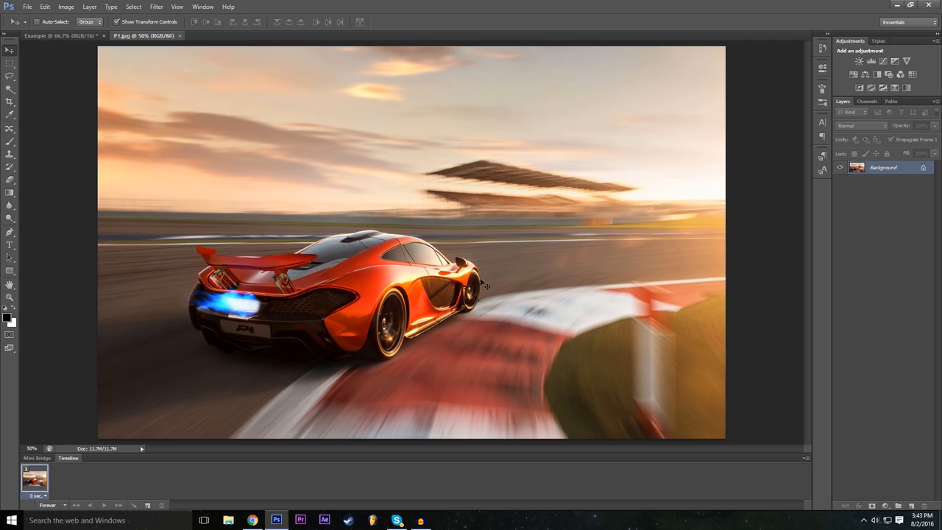
{"action": "left_click", "coordinate": [87, 37]}
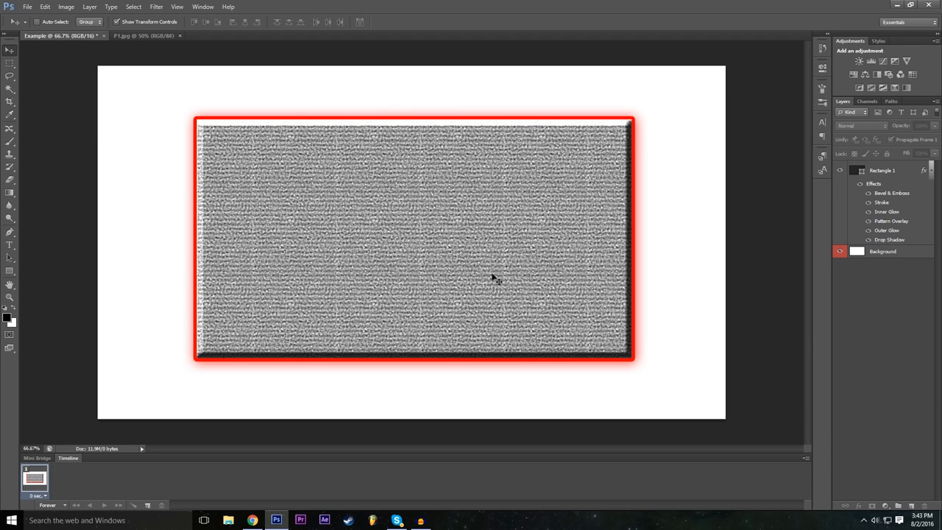
{"action": "left_click", "coordinate": [146, 34]}
{"action": "left_click", "coordinate": [28, 7]}
{"action": "left_click", "coordinate": [56, 168]}
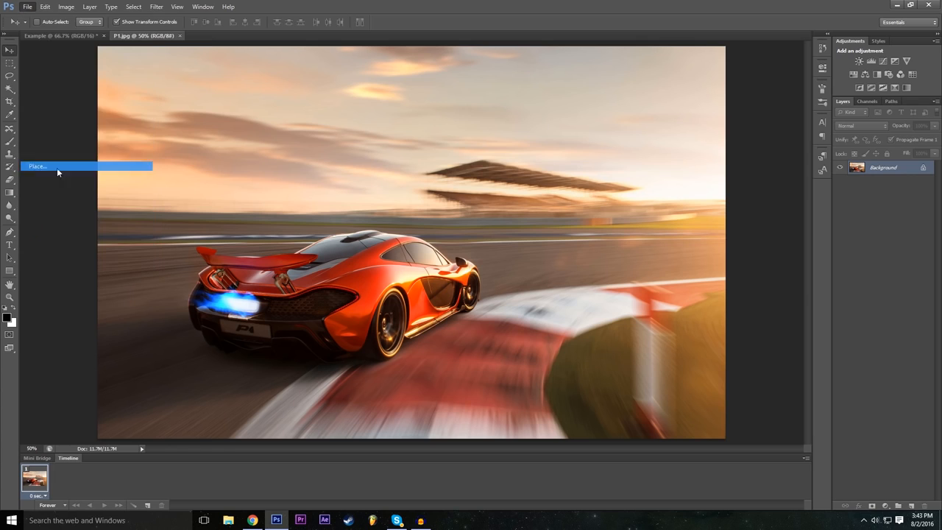
{"action": "left_click", "coordinate": [591, 393]}
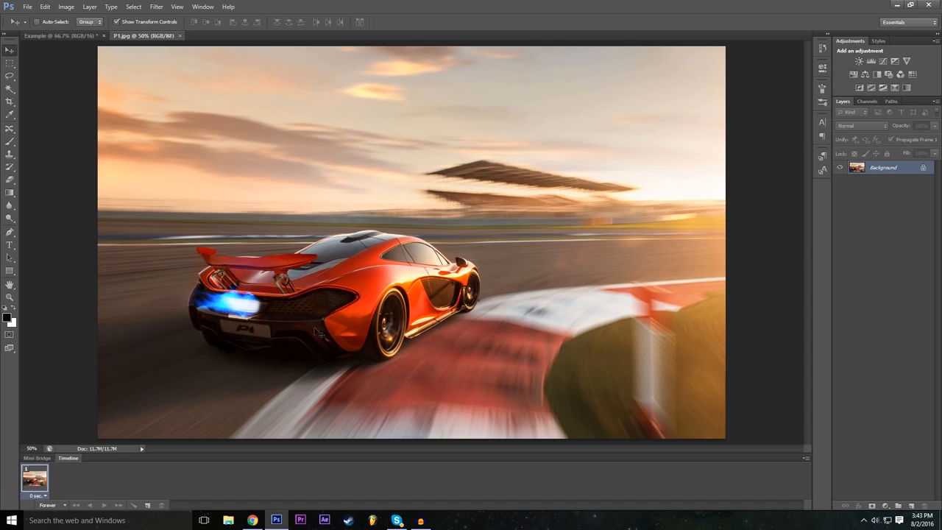
Choose the Lasso tool, inspect the car at 100% zoom and return the view to 50%.
{"action": "left_click", "coordinate": [8, 76]}
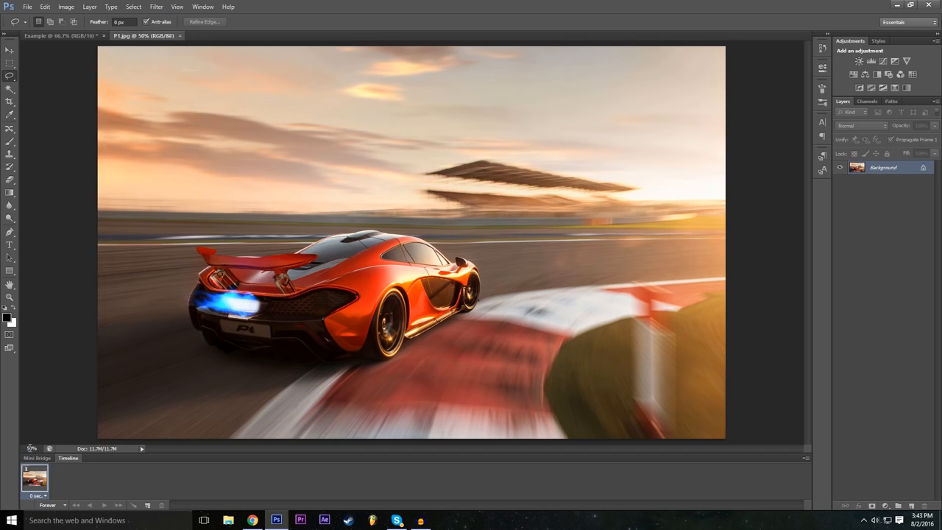
{"action": "left_click", "coordinate": [31, 448]}
{"action": "key", "text": "Return"}
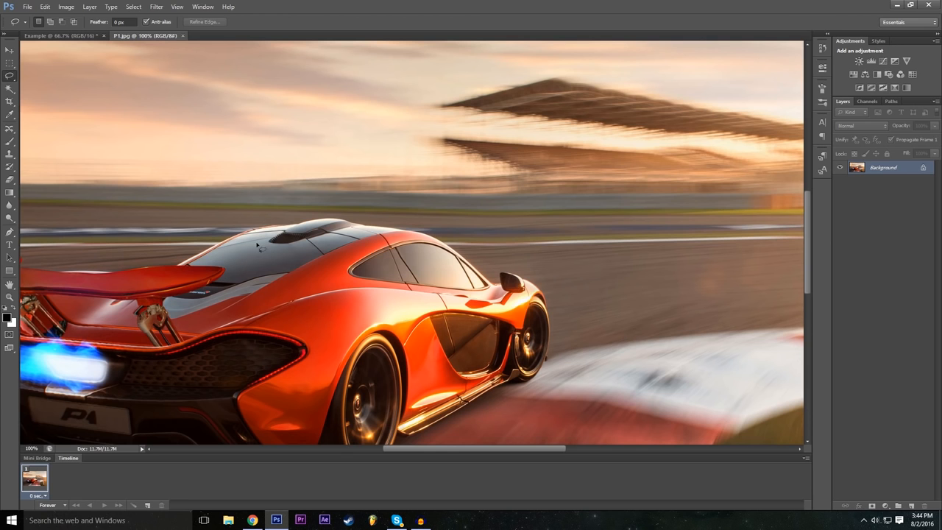
{"action": "scroll", "coordinate": [261, 247], "scroll_direction": "down", "scroll_amount": 2}
{"action": "scroll", "coordinate": [507, 290], "scroll_direction": "down", "scroll_amount": 2}
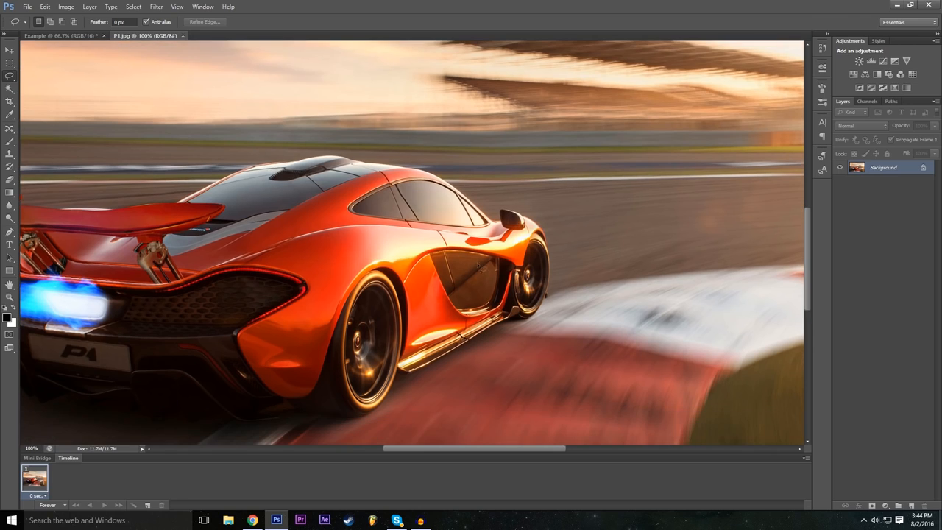
{"action": "scroll", "coordinate": [395, 386], "scroll_direction": "down", "scroll_amount": 1}
{"action": "left_click_drag", "start_coordinate": [429, 448], "coordinate": [401, 451]}
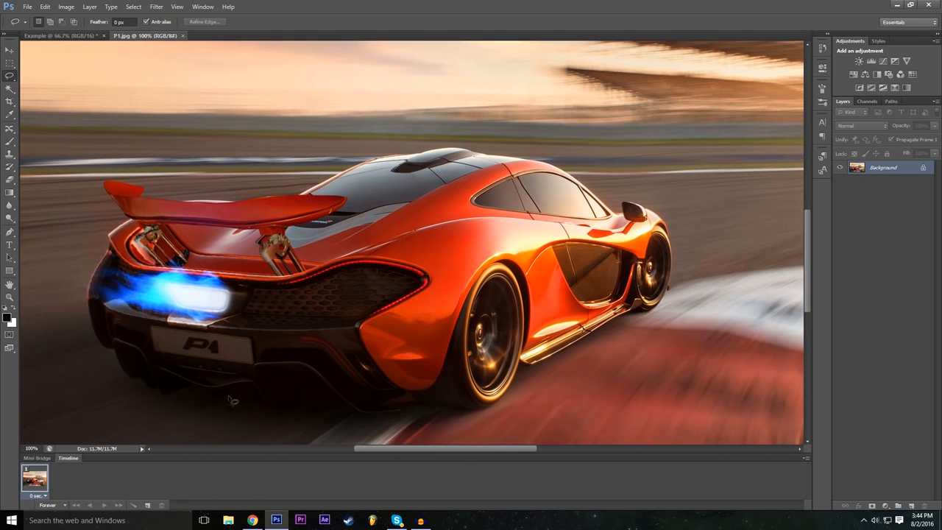
{"action": "left_click", "coordinate": [32, 448]}
{"action": "type", "text": "50"}
{"action": "key", "text": "Return"}
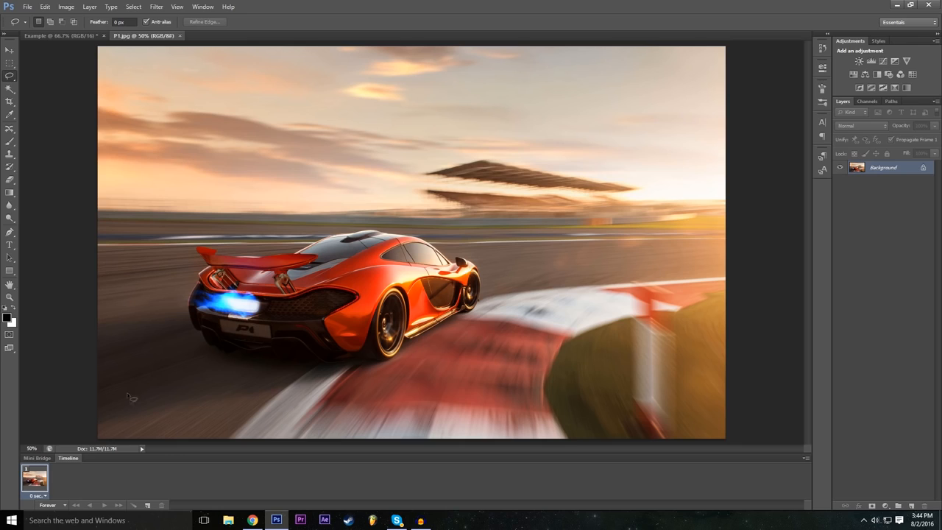
Zoom to 100% and trace a freehand Lasso selection around the whole outline of the orange car.
{"action": "left_click", "coordinate": [31, 449]}
{"action": "type", "text": "1200"}
{"action": "type", "text": "100"}
{"action": "key", "text": "Return"}
{"action": "scroll", "coordinate": [120, 234], "scroll_direction": "down", "scroll_amount": 3}
{"action": "left_click_drag", "start_coordinate": [477, 446], "coordinate": [449, 448]}
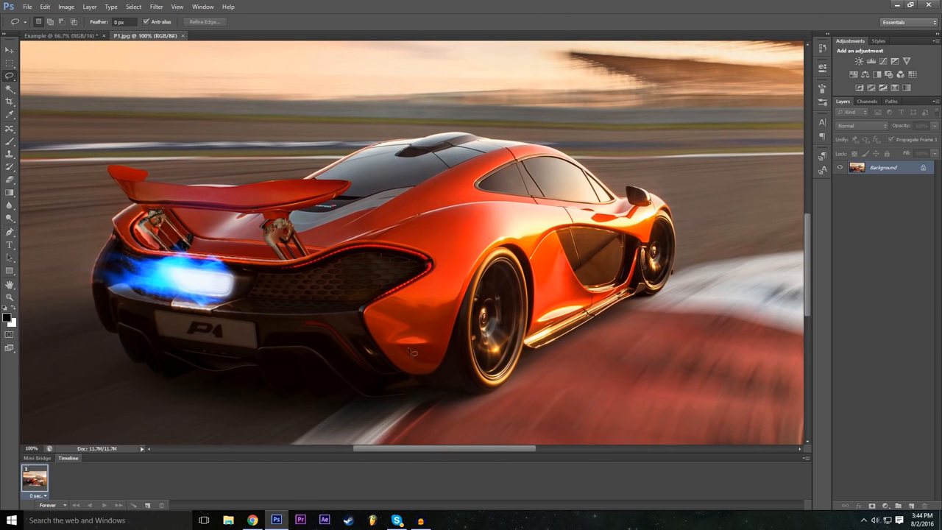
{"action": "left_click_drag", "start_coordinate": [809, 264], "coordinate": [810, 268]}
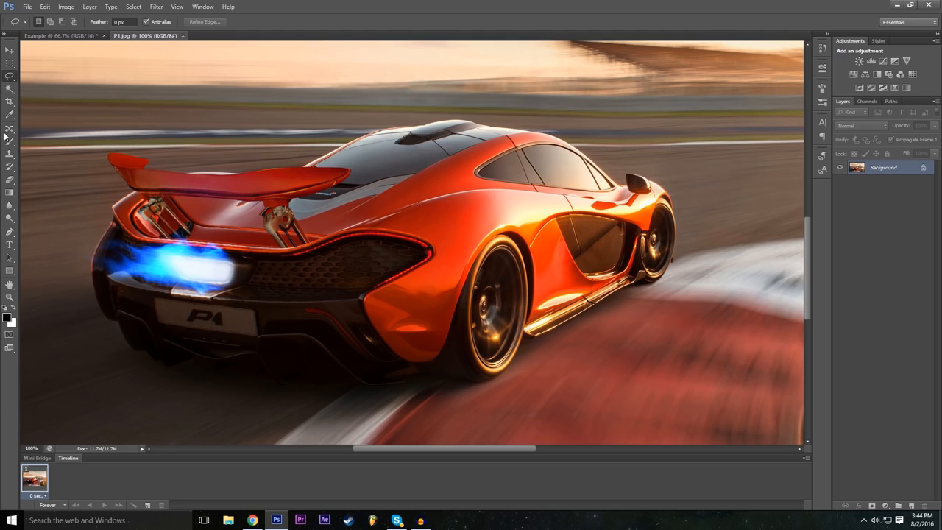
{"action": "mouse_move", "coordinate": [119, 322]}
{"action": "left_mouse_down"}
{"action": "mouse_move", "coordinate": [129, 350]}
{"action": "mouse_move", "coordinate": [154, 361]}
{"action": "mouse_move", "coordinate": [279, 386]}
{"action": "mouse_move", "coordinate": [336, 377]}
{"action": "mouse_move", "coordinate": [377, 388]}
{"action": "mouse_move", "coordinate": [470, 383]}
{"action": "left_mouse_up"}
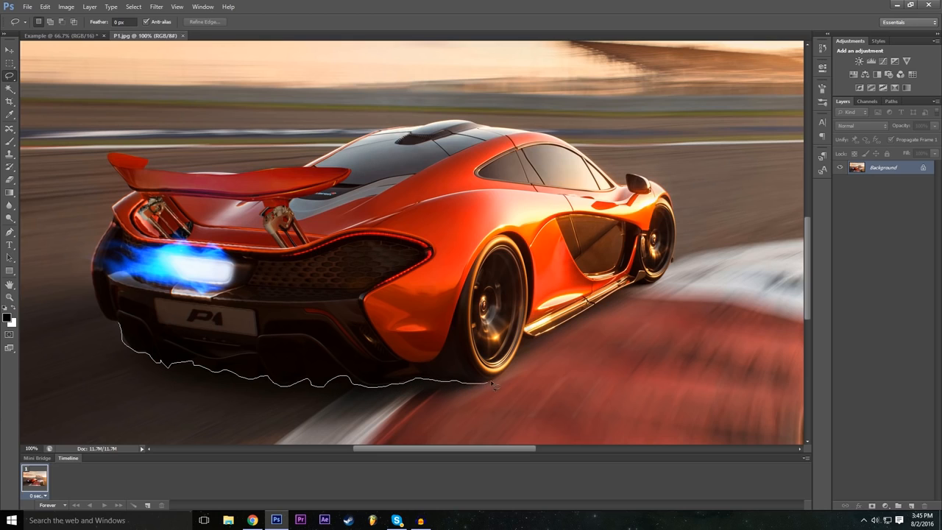
{"action": "mouse_move", "coordinate": [522, 351]}
{"action": "left_mouse_down"}
{"action": "mouse_move", "coordinate": [630, 289]}
{"action": "mouse_move", "coordinate": [655, 289]}
{"action": "mouse_move", "coordinate": [675, 257]}
{"action": "left_mouse_up"}
{"action": "mouse_move", "coordinate": [661, 187]}
{"action": "left_mouse_down"}
{"action": "mouse_move", "coordinate": [628, 175]}
{"action": "mouse_move", "coordinate": [623, 186]}
{"action": "mouse_move", "coordinate": [544, 136]}
{"action": "mouse_move", "coordinate": [462, 122]}
{"action": "mouse_move", "coordinate": [375, 135]}
{"action": "mouse_move", "coordinate": [304, 170]}
{"action": "mouse_move", "coordinate": [267, 173]}
{"action": "left_mouse_up"}
{"action": "mouse_move", "coordinate": [178, 175]}
{"action": "left_mouse_down"}
{"action": "mouse_move", "coordinate": [109, 155]}
{"action": "mouse_move", "coordinate": [135, 193]}
{"action": "mouse_move", "coordinate": [117, 205]}
{"action": "mouse_move", "coordinate": [92, 255]}
{"action": "mouse_move", "coordinate": [125, 330]}
{"action": "left_mouse_up"}
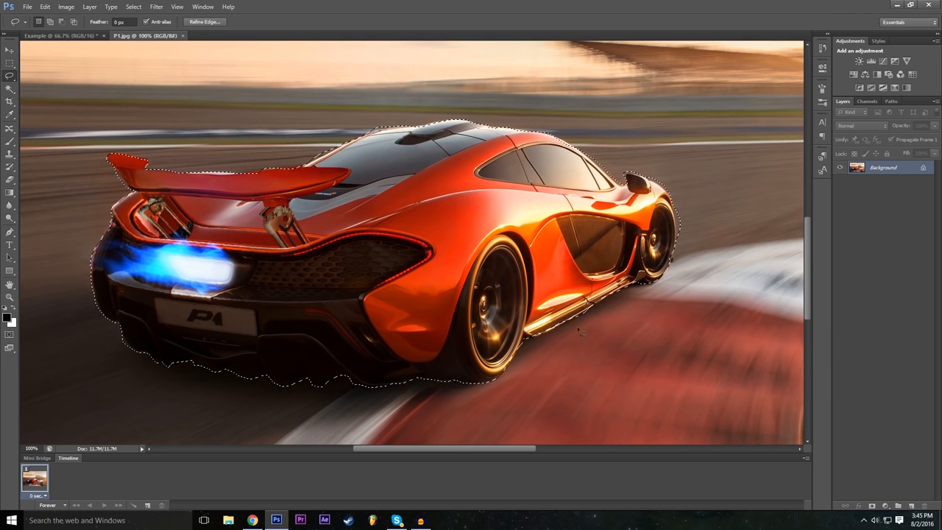
Return to 50% zoom and convert the locked Background into a regular layer named Mclaren.
{"action": "left_click", "coordinate": [31, 448]}
{"action": "type", "text": "50"}
{"action": "key", "text": "Return"}
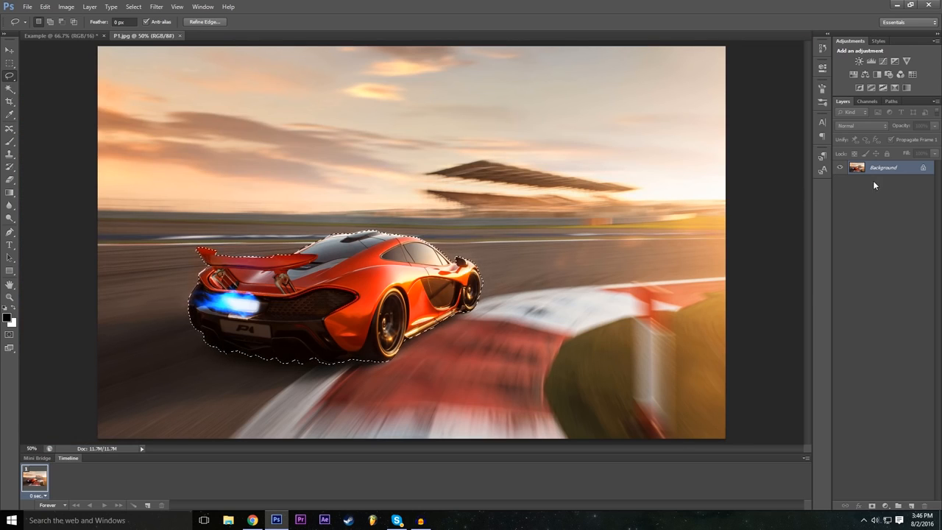
{"action": "double_click", "coordinate": [924, 169]}
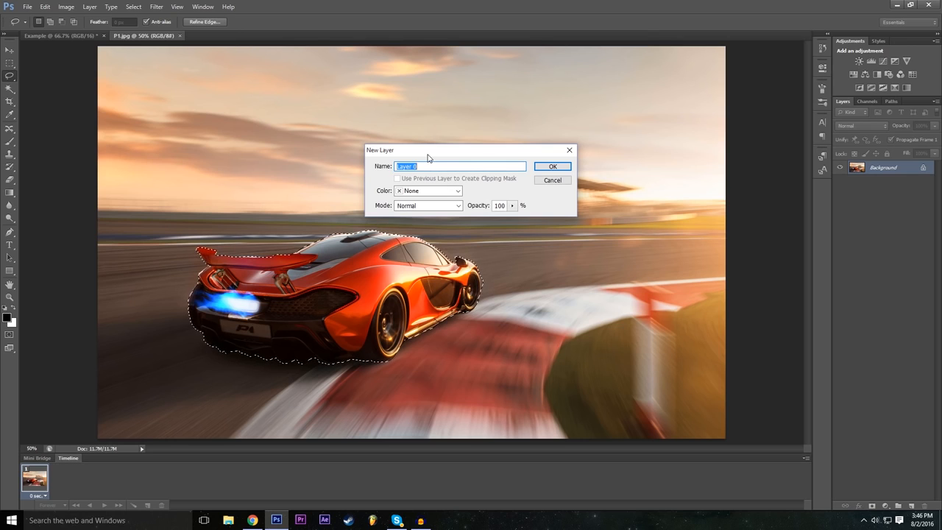
{"action": "type", "text": "Mclaren"}
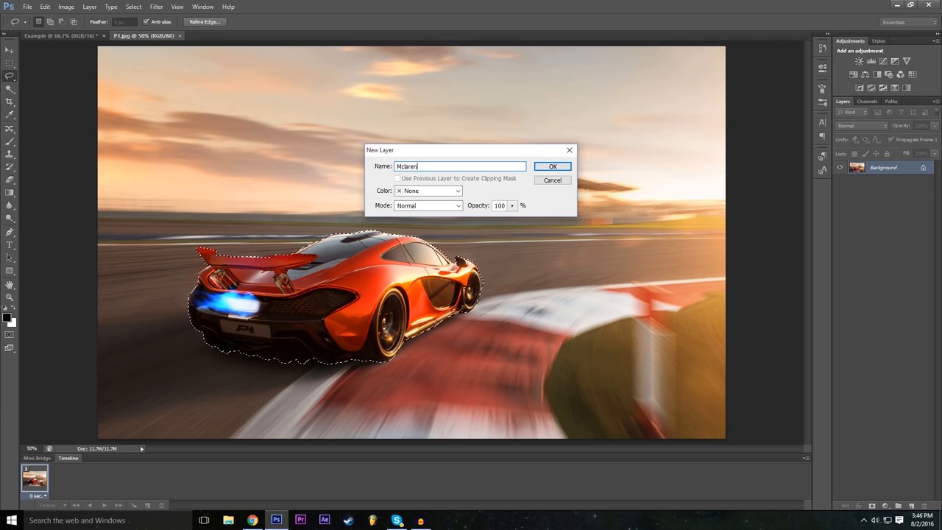
{"action": "key", "text": "Return"}
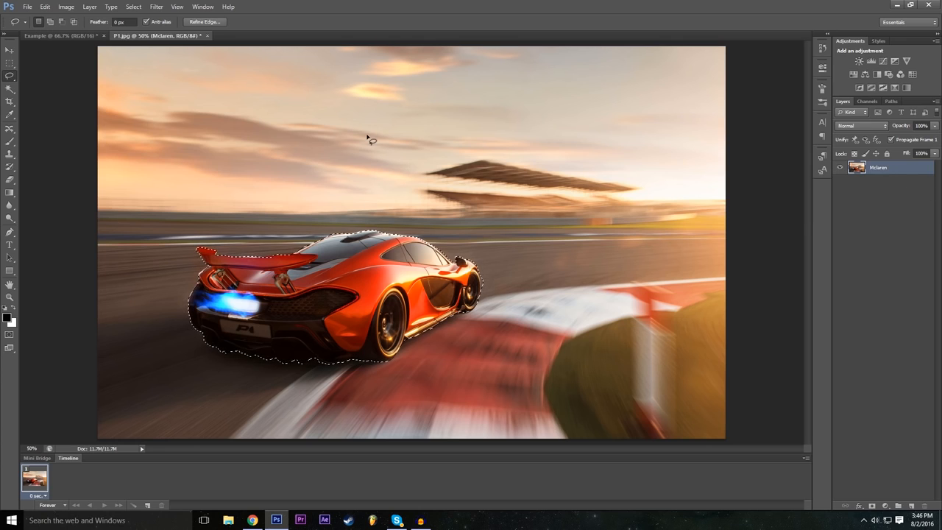
Copy the selected car onto a new layer and check the cutout by hiding and reshowing the Mclaren layer.
{"action": "key", "text": "ctrl+c"}
{"action": "key", "text": "ctrl+v"}
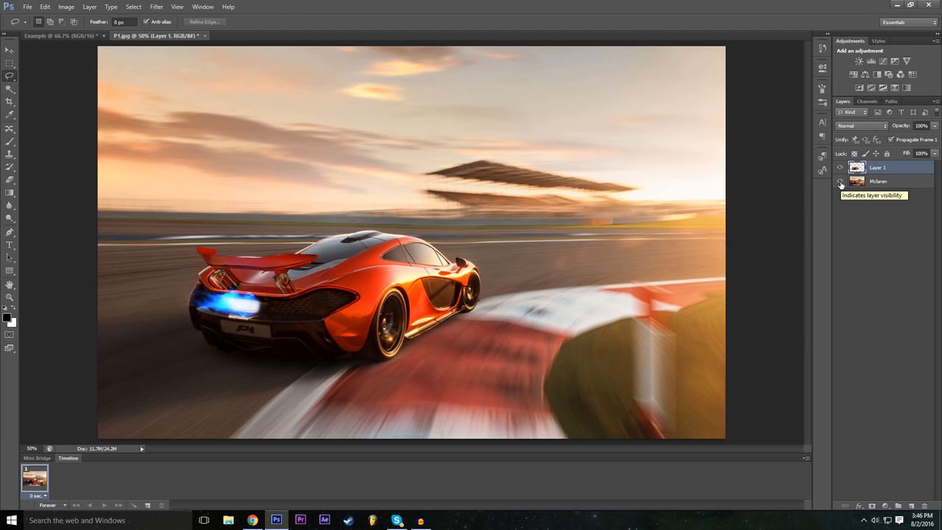
{"action": "left_click", "coordinate": [841, 183]}
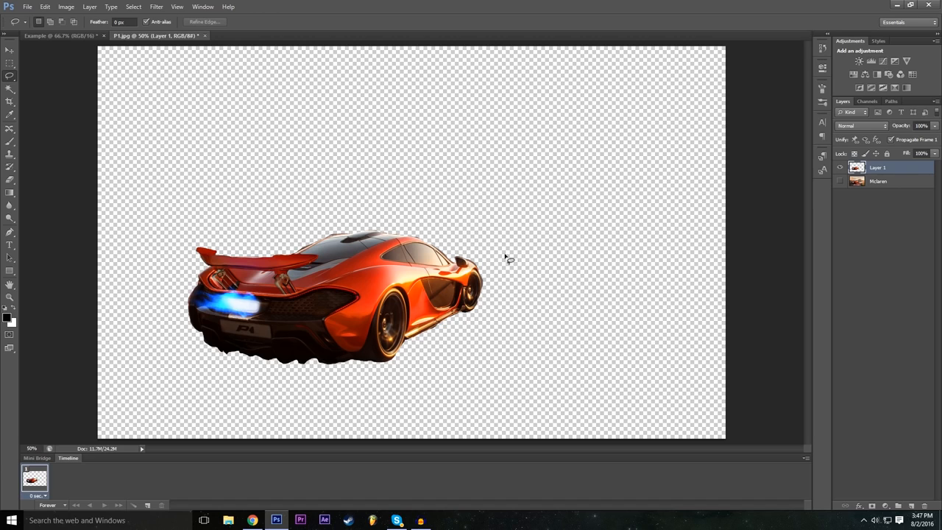
{"action": "left_click", "coordinate": [841, 181]}
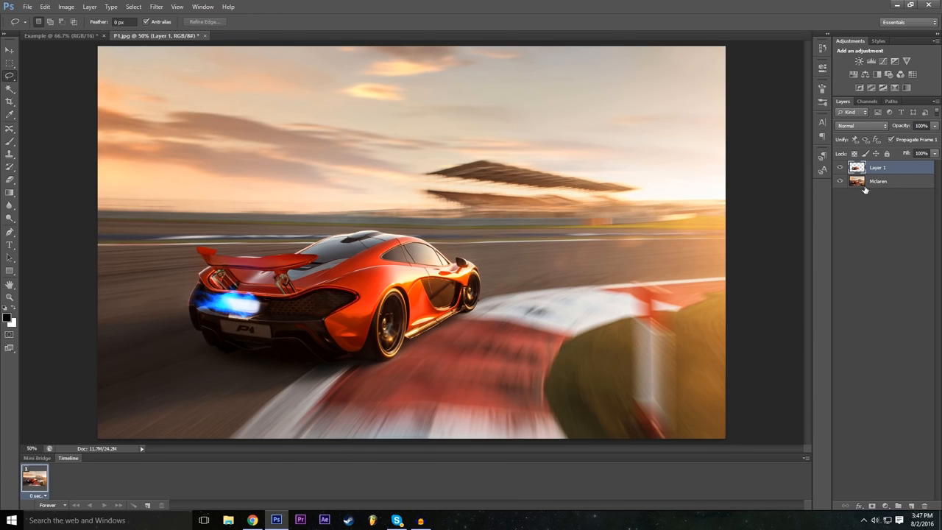
Reposition the cutout car over the track with the Move tool so it overlaps the original car.
{"action": "left_click", "coordinate": [9, 49]}
{"action": "left_click_drag", "start_coordinate": [377, 287], "coordinate": [407, 280]}
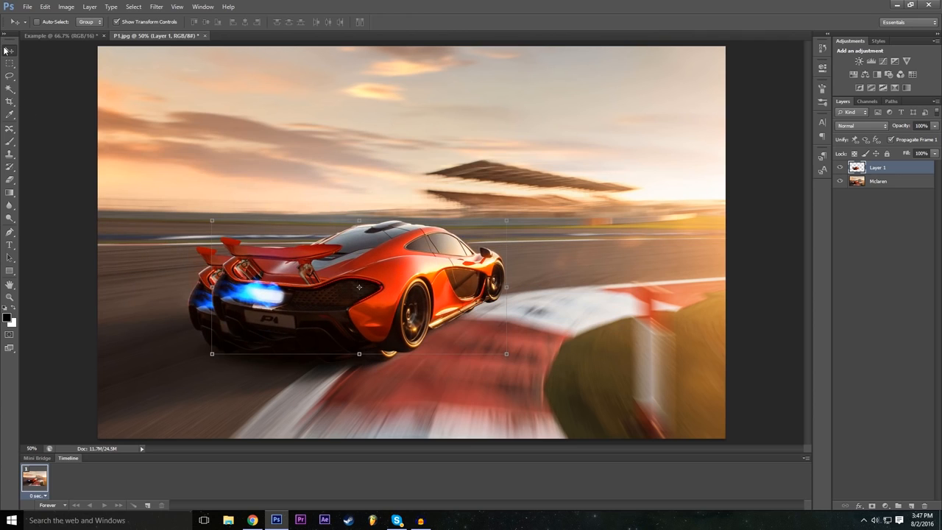
{"action": "left_click_drag", "start_coordinate": [414, 309], "coordinate": [498, 326]}
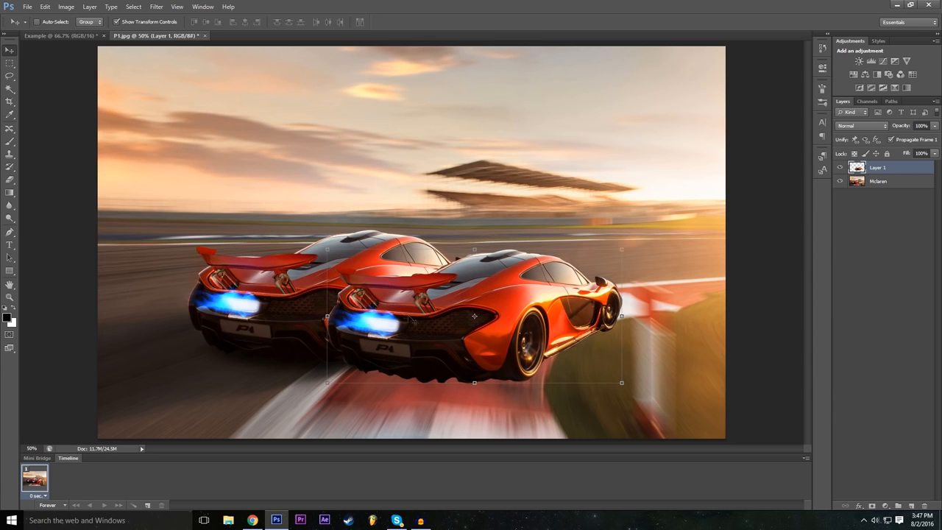
{"action": "left_click_drag", "start_coordinate": [481, 327], "coordinate": [413, 289]}
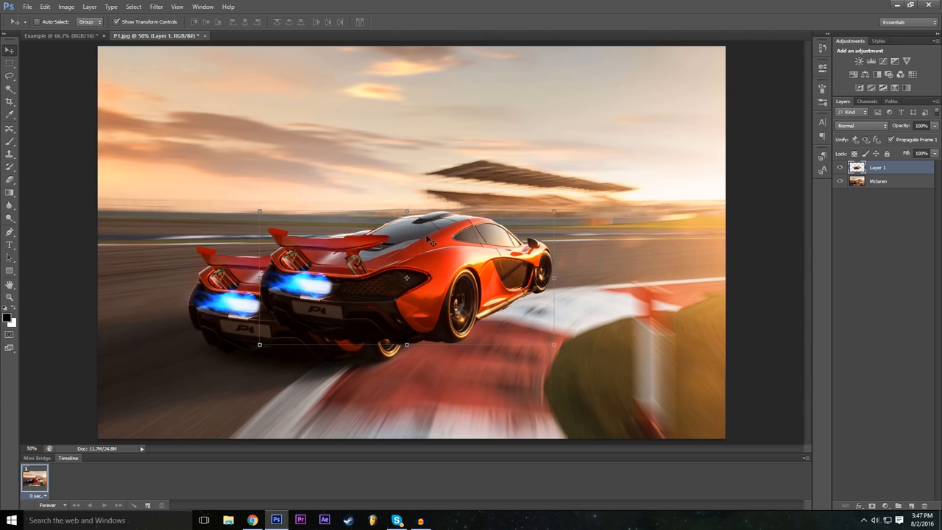
Start a Free Transform on the cutout car and try flipping it vertically with a height of -100%.
{"action": "key", "text": "ctrl+t"}
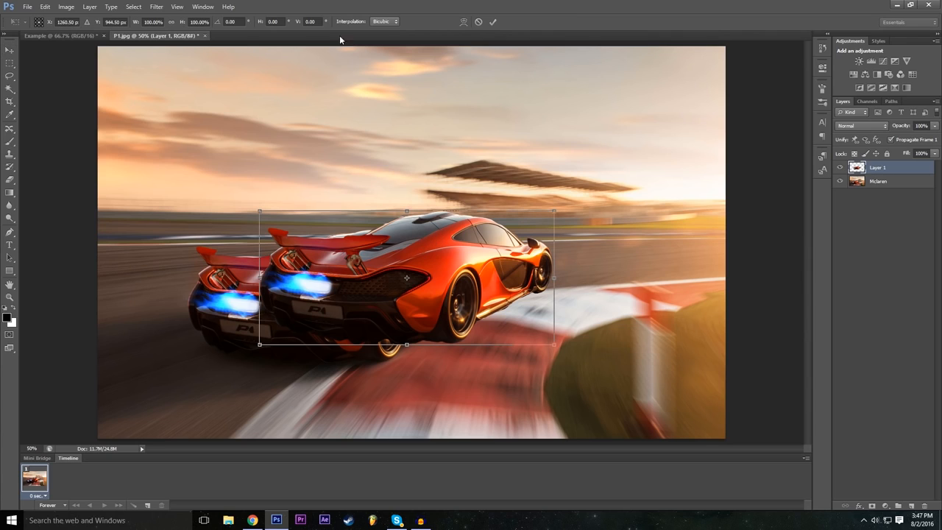
{"action": "left_click", "coordinate": [191, 22]}
{"action": "type", "text": "-100"}
{"action": "key", "text": "Return"}
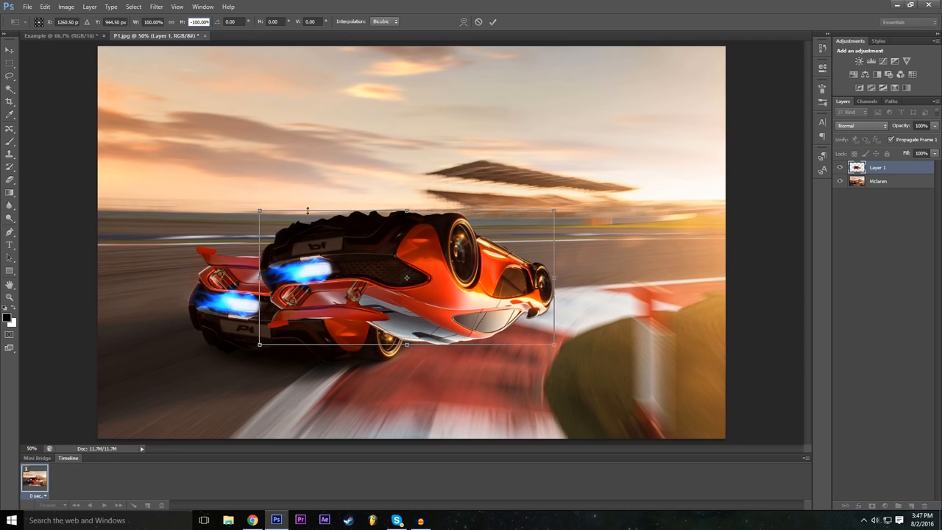
{"action": "key", "text": "BackSpace"}
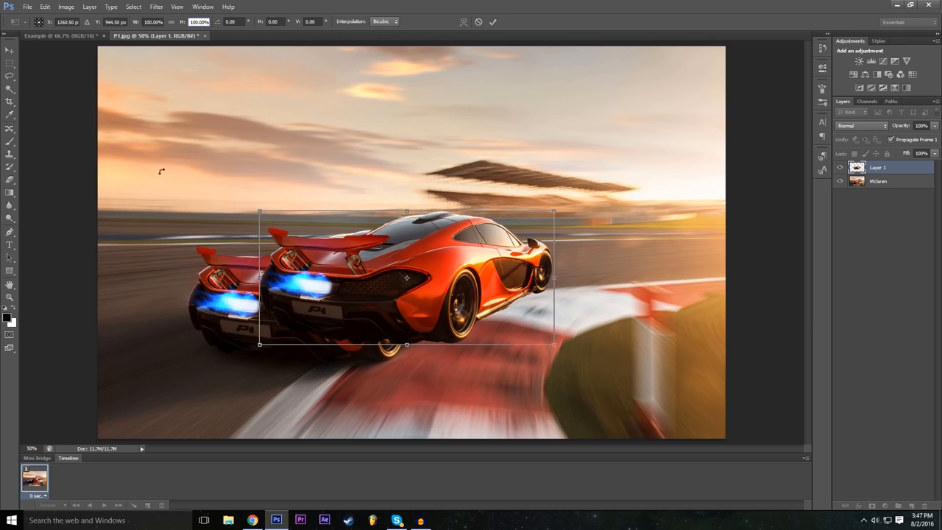
Mirror the cutout car horizontally with a width of -100% and move it over the kerb, facing the original car.
{"action": "left_click", "coordinate": [151, 21]}
{"action": "type", "text": "-"}
{"action": "left_click_drag", "start_coordinate": [398, 297], "coordinate": [637, 331]}
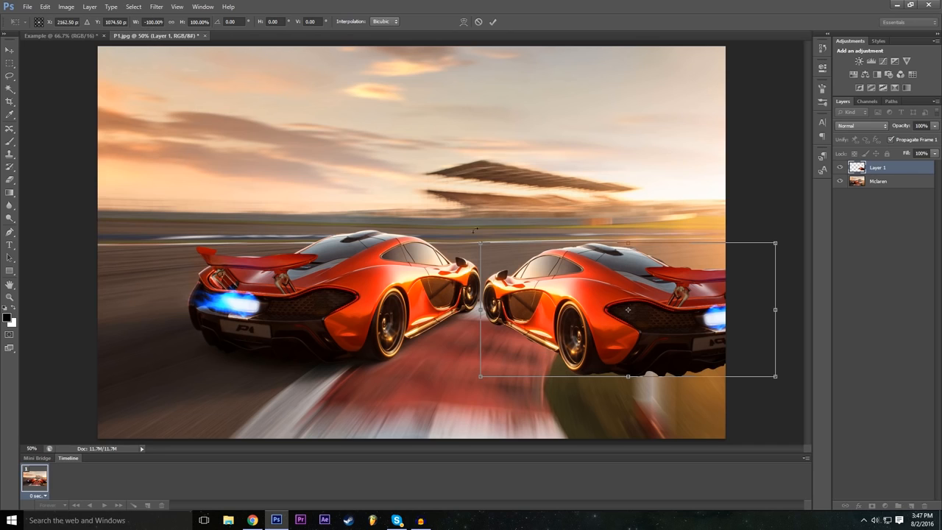
Try the mirrored car narrower over the original car, restore its width to -100% and return it to the kerb.
{"action": "left_click_drag", "start_coordinate": [565, 319], "coordinate": [336, 282]}
{"action": "left_click_drag", "start_coordinate": [546, 272], "coordinate": [480, 272]}
{"action": "left_click", "coordinate": [152, 22]}
{"action": "double_click", "coordinate": [160, 18]}
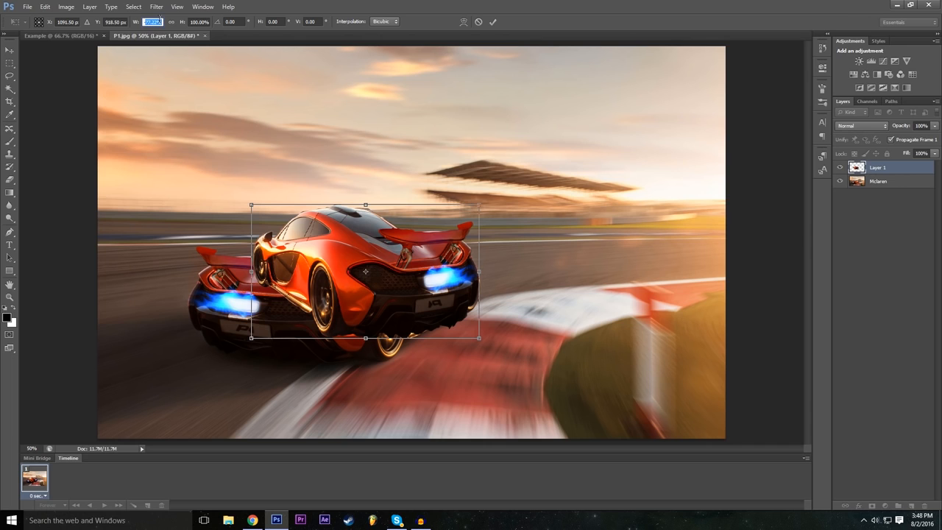
{"action": "type", "text": "100"}
{"action": "left_click_drag", "start_coordinate": [365, 272], "coordinate": [638, 309]}
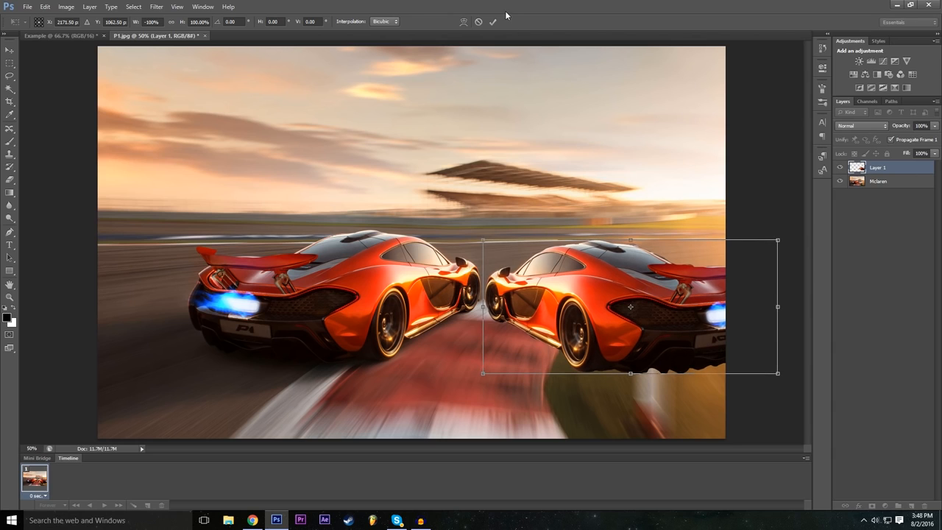
Rotate the mirrored car about 9° clockwise, shift it slightly down the track and apply the transform.
{"action": "left_click_drag", "start_coordinate": [485, 229], "coordinate": [499, 208]}
{"action": "left_click_drag", "start_coordinate": [590, 275], "coordinate": [593, 302]}
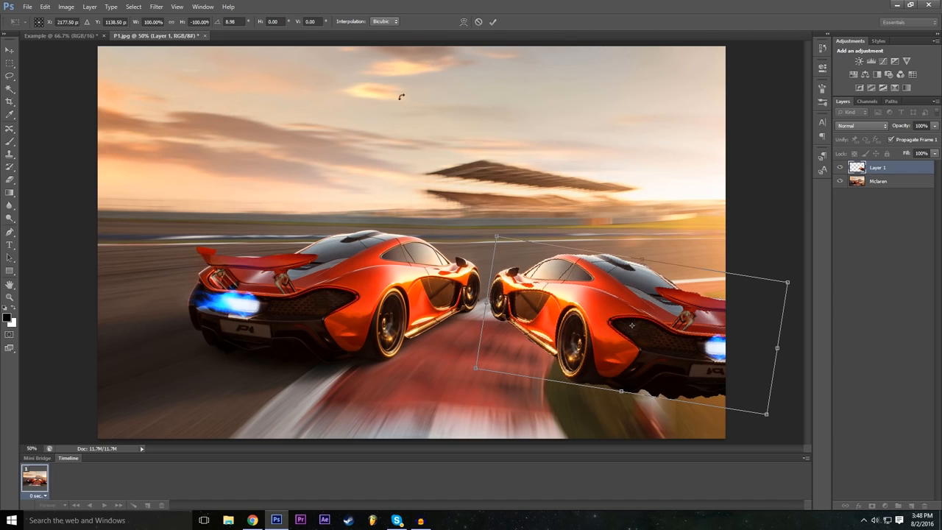
{"action": "left_click", "coordinate": [493, 22]}
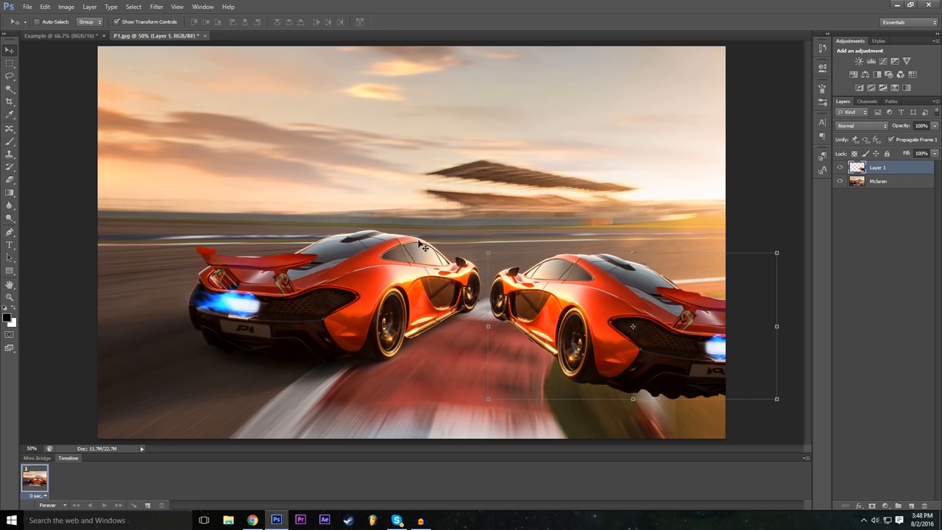
Open the blending options of the mirrored car's layer and add a Drop Shadow with an increased size.
{"action": "left_click", "coordinate": [860, 507]}
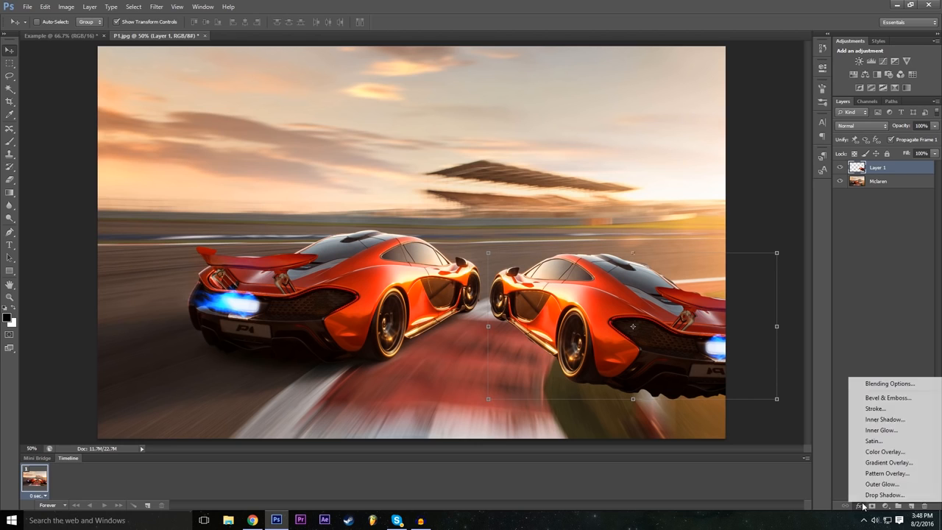
{"action": "left_click", "coordinate": [869, 384]}
{"action": "left_click_drag", "start_coordinate": [447, 214], "coordinate": [402, 163]}
{"action": "left_click", "coordinate": [213, 320]}
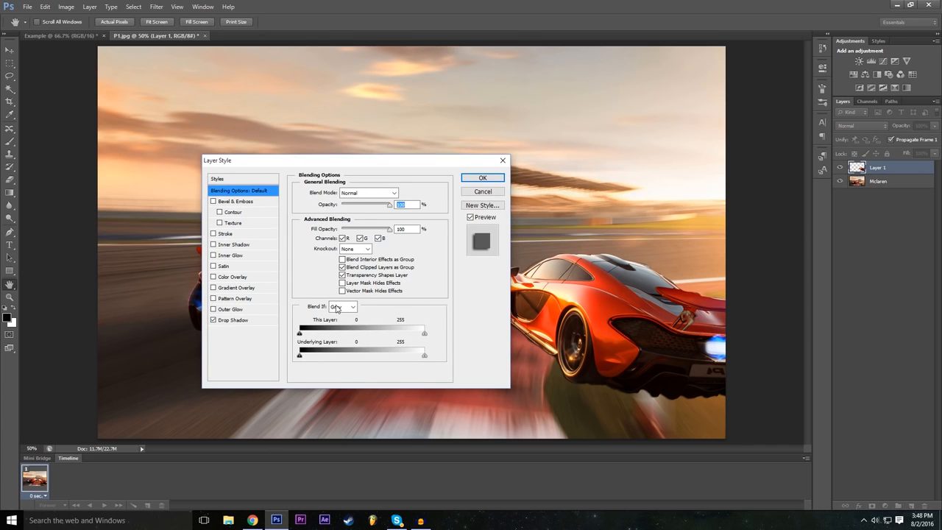
{"action": "left_click_drag", "start_coordinate": [359, 160], "coordinate": [287, 161]}
{"action": "left_click", "coordinate": [163, 322]}
{"action": "left_click_drag", "start_coordinate": [272, 259], "coordinate": [280, 259]}
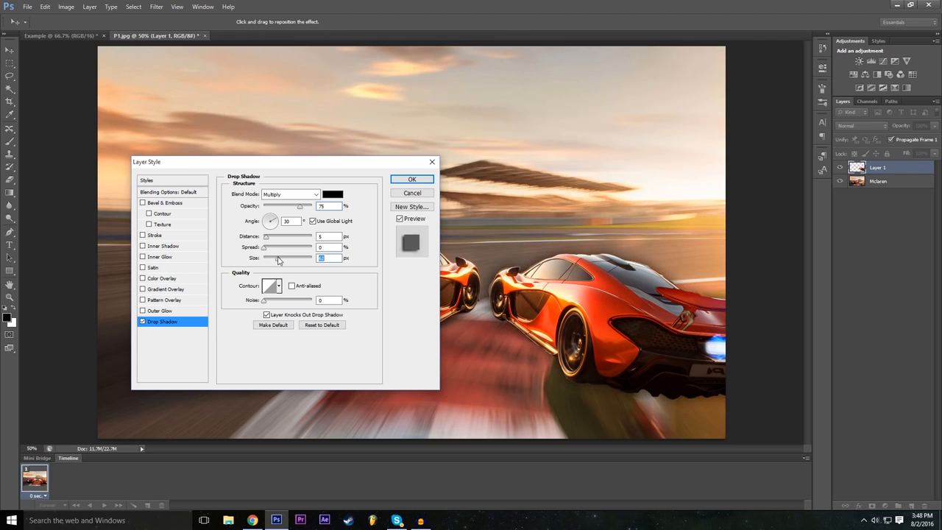
Add an Outer Glow with an increased size to the mirrored car, apply the layer style and deselect the layer.
{"action": "left_click", "coordinate": [184, 311]}
{"action": "left_click", "coordinate": [280, 279]}
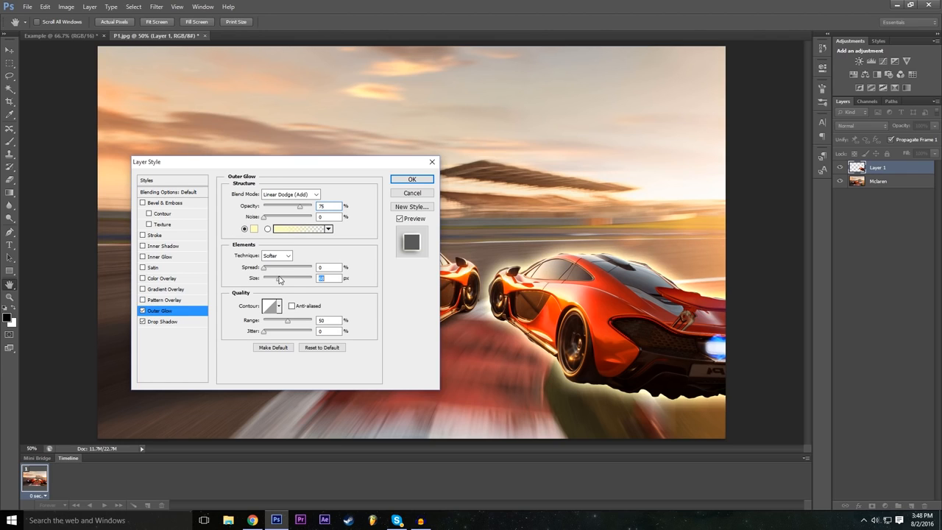
{"action": "left_click_drag", "start_coordinate": [335, 171], "coordinate": [376, 188]}
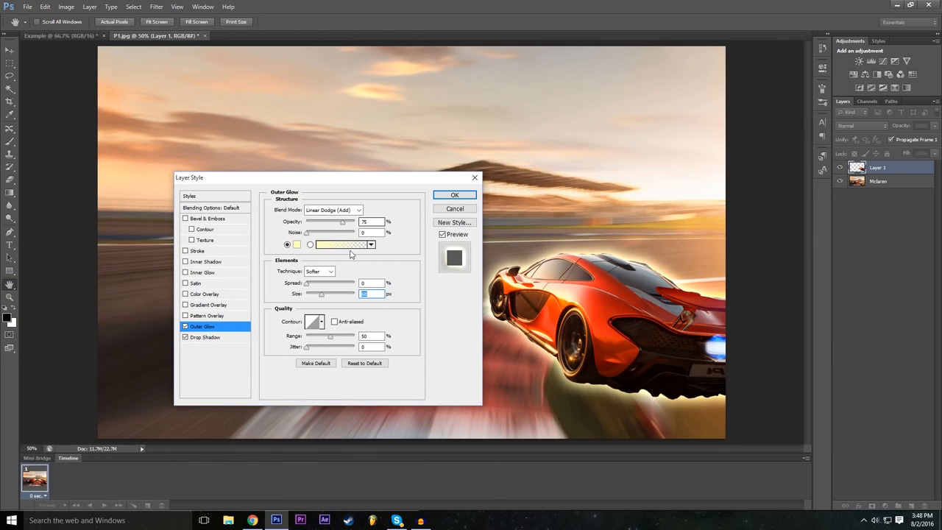
{"action": "left_click", "coordinate": [456, 196]}
{"action": "left_click", "coordinate": [894, 337]}
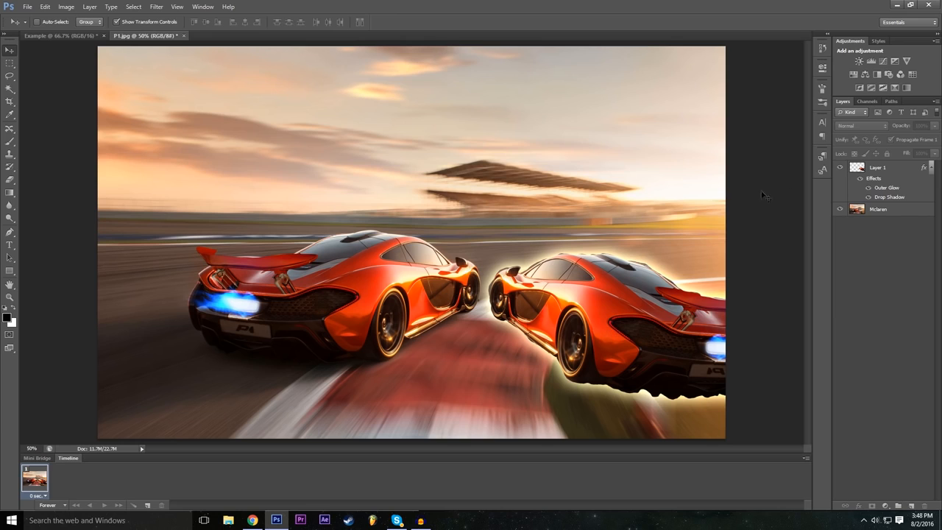
Create a Brightness/Contrast adjustment layer above the car layers with the default name, no color label and Normal mode.
{"action": "left_click", "coordinate": [854, 173]}
{"action": "left_click", "coordinate": [879, 314]}
{"action": "left_click", "coordinate": [89, 6]}
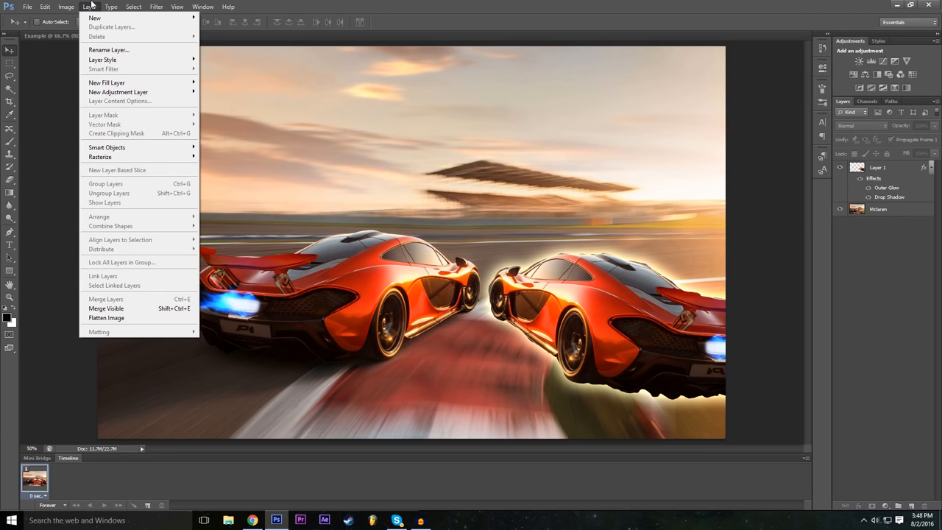
{"action": "mouse_move", "coordinate": [101, 20]}
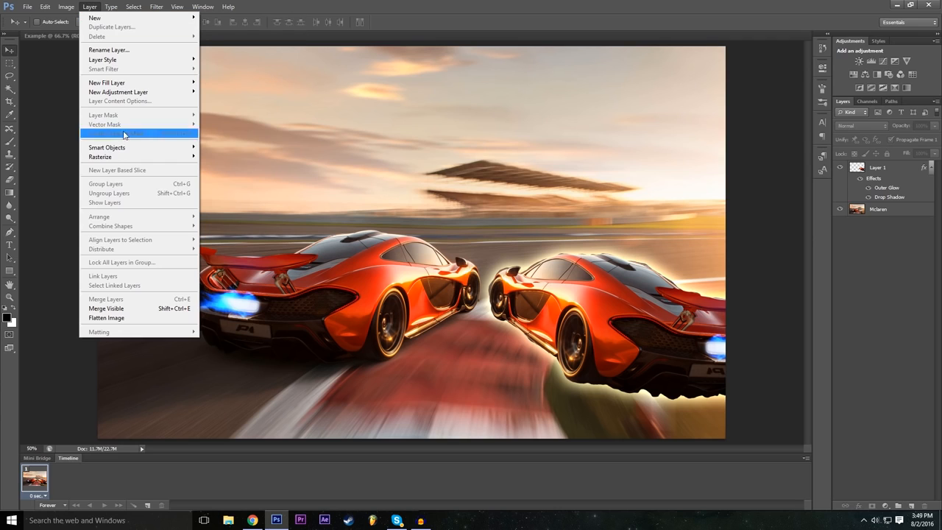
{"action": "mouse_move", "coordinate": [135, 92]}
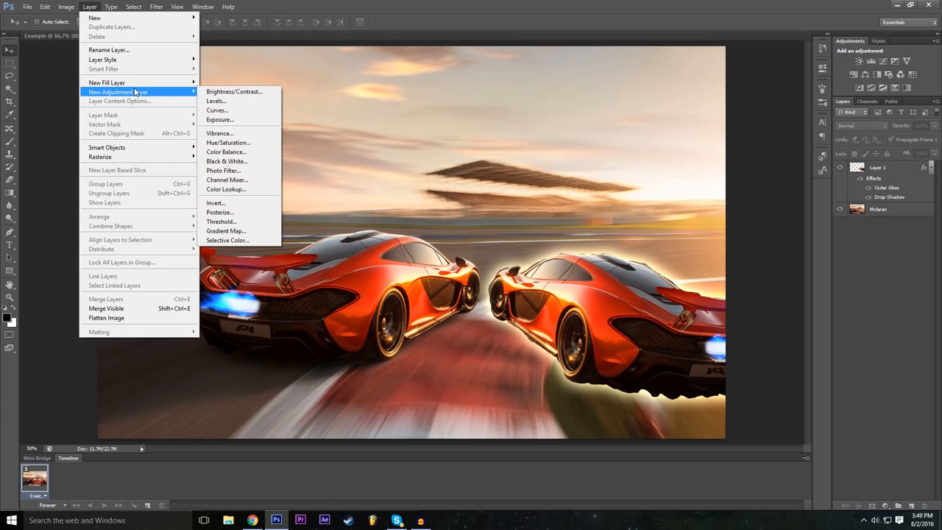
{"action": "left_click", "coordinate": [254, 98]}
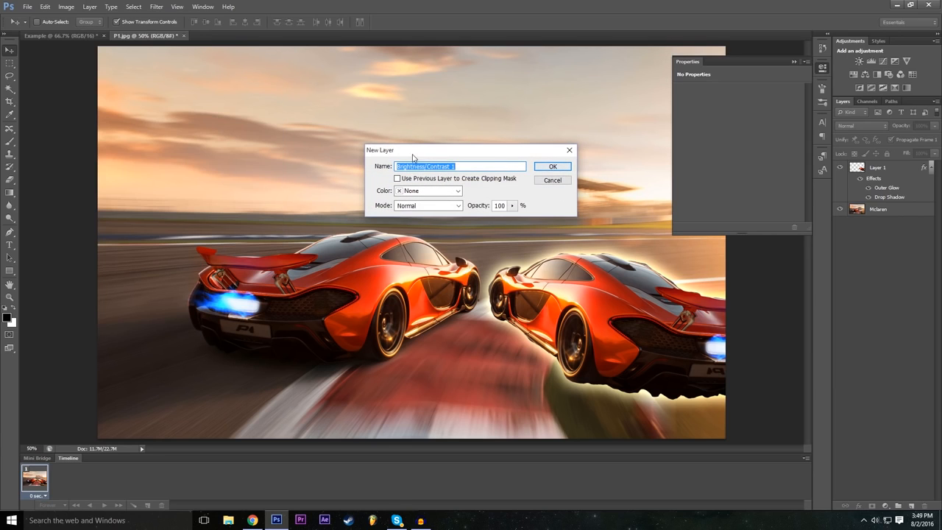
{"action": "left_click", "coordinate": [438, 193]}
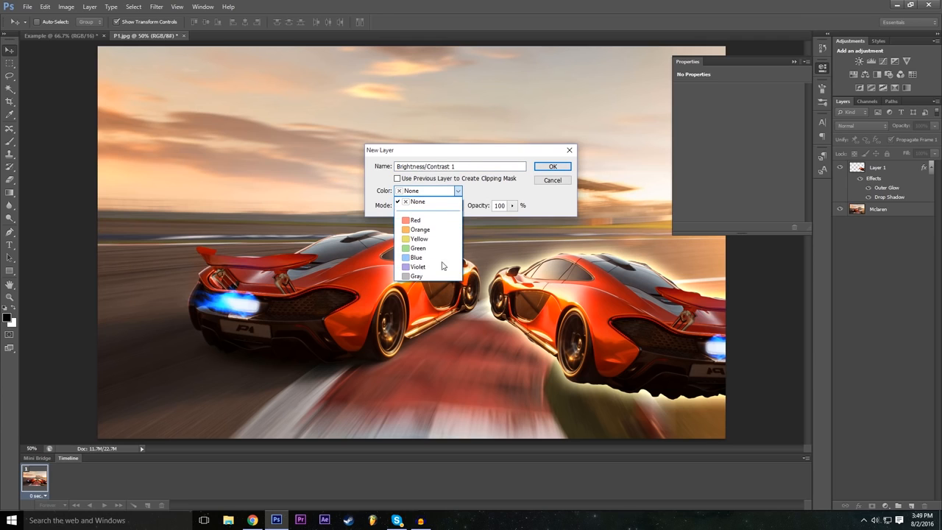
{"action": "left_click", "coordinate": [452, 200]}
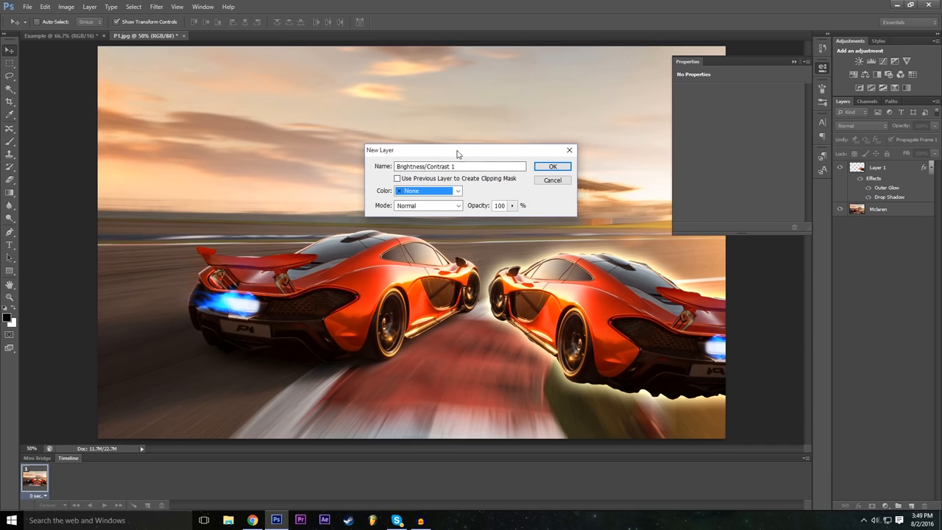
{"action": "left_click", "coordinate": [551, 166]}
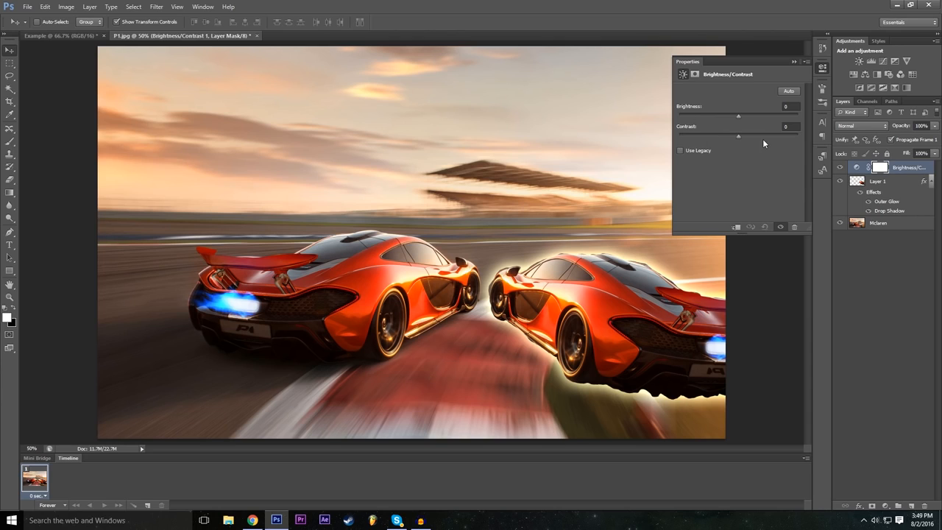
Set the adjustment's contrast to 40 and brightness to -7, and compare the image with the adjustment layer hidden and shown.
{"action": "left_click_drag", "start_coordinate": [738, 135], "coordinate": [712, 157]}
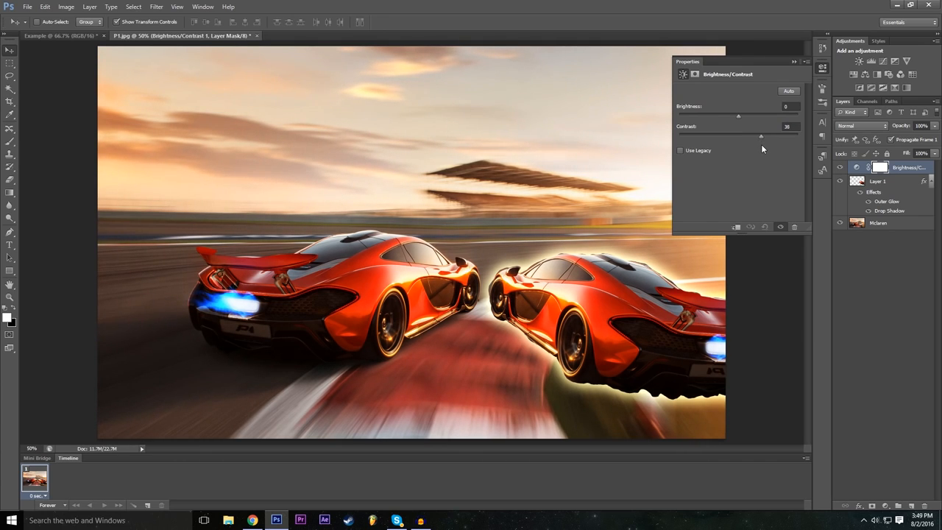
{"action": "left_click_drag", "start_coordinate": [762, 137], "coordinate": [733, 120]}
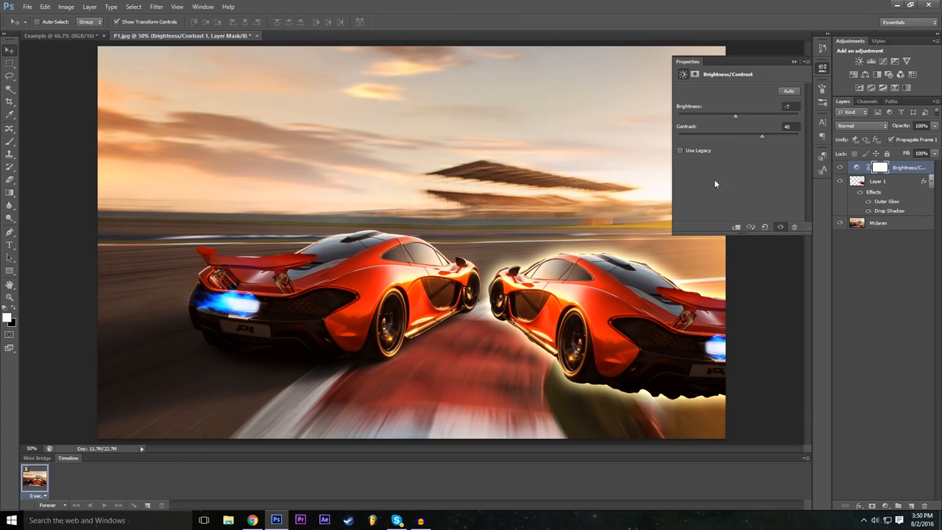
{"action": "left_click", "coordinate": [794, 62]}
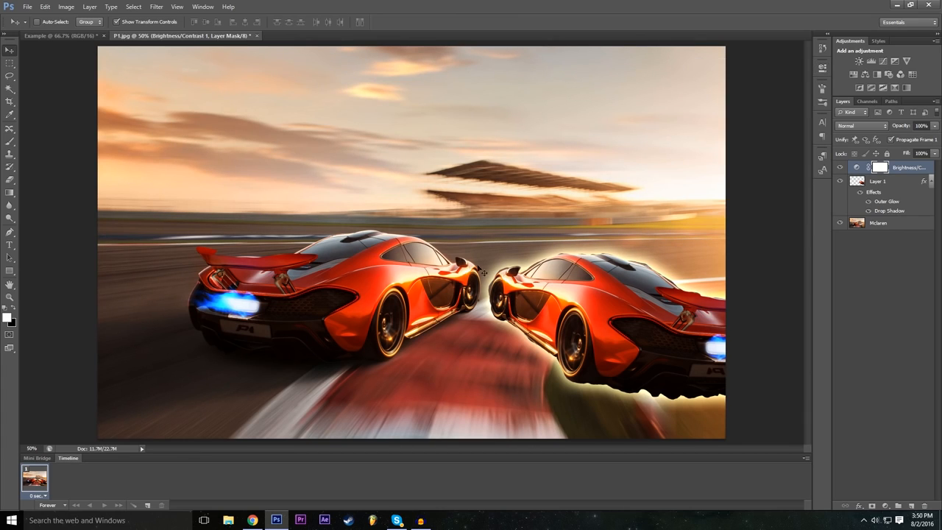
{"action": "left_click", "coordinate": [840, 169]}
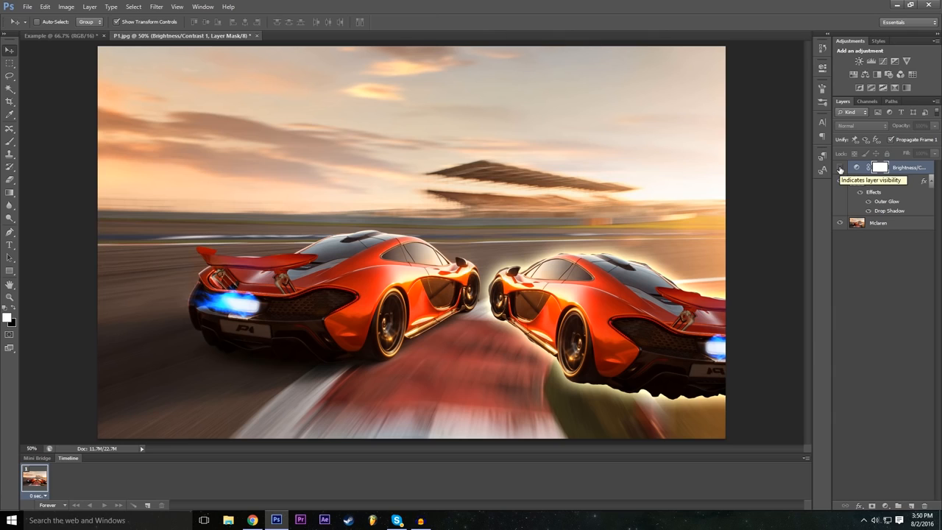
{"action": "left_click", "coordinate": [841, 169]}
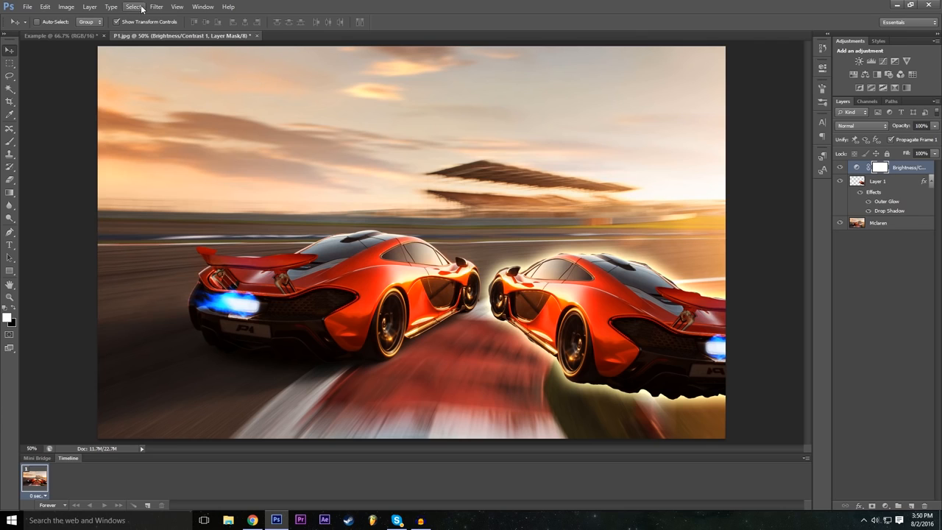
Add a Levels adjustment layer with its default name above the Brightness/Contrast layer, keeping the Default preset.
{"action": "left_click", "coordinate": [92, 6]}
{"action": "mouse_move", "coordinate": [139, 90]}
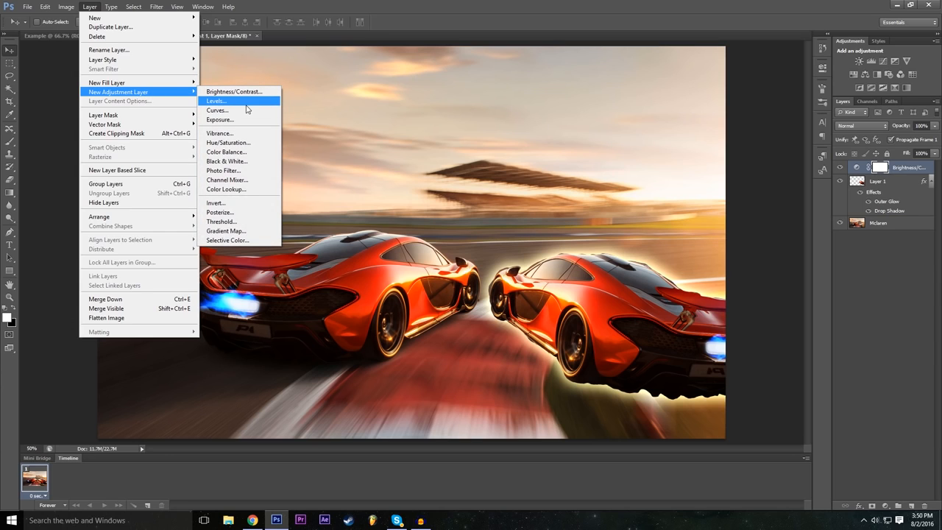
{"action": "left_click", "coordinate": [246, 102]}
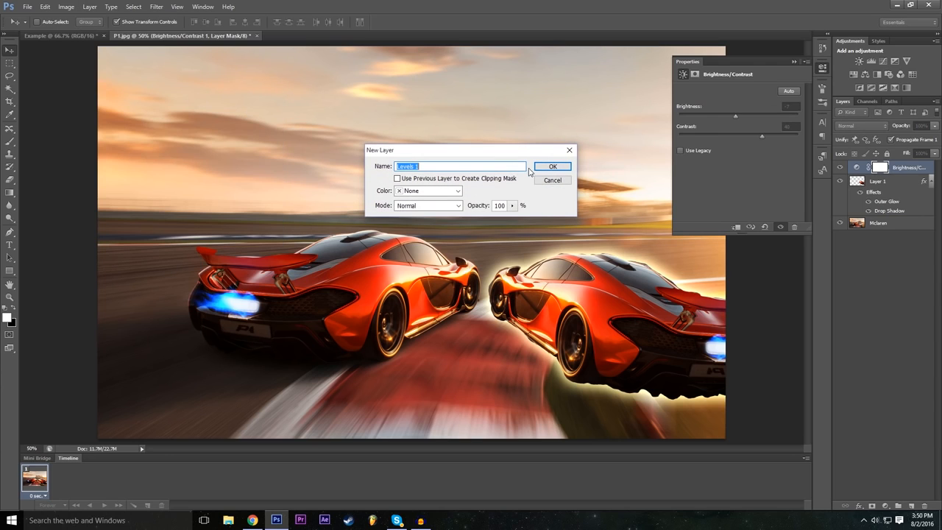
{"action": "left_click", "coordinate": [553, 167]}
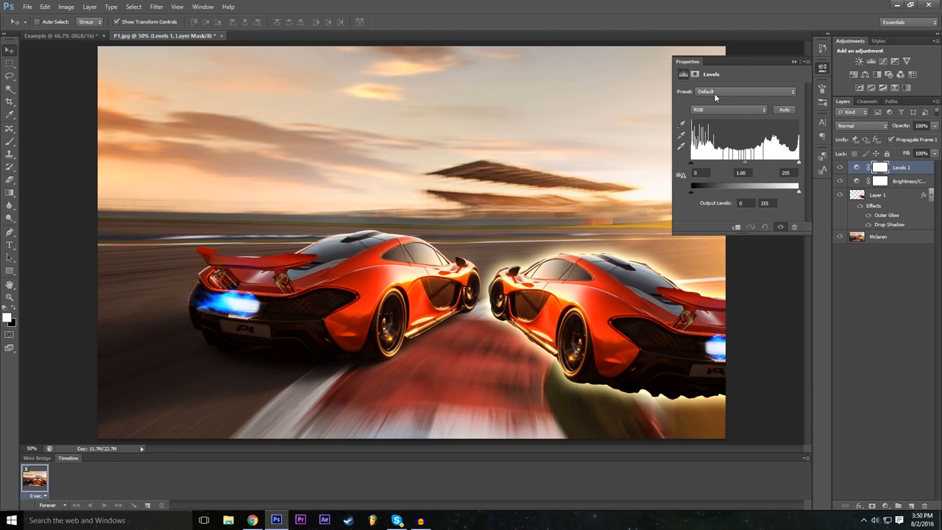
{"action": "left_click", "coordinate": [717, 92]}
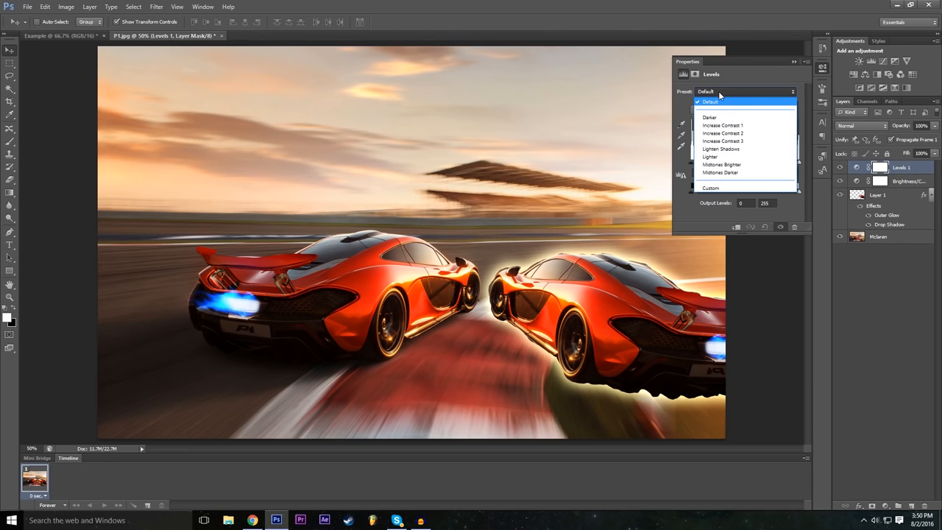
{"action": "left_click", "coordinate": [722, 90]}
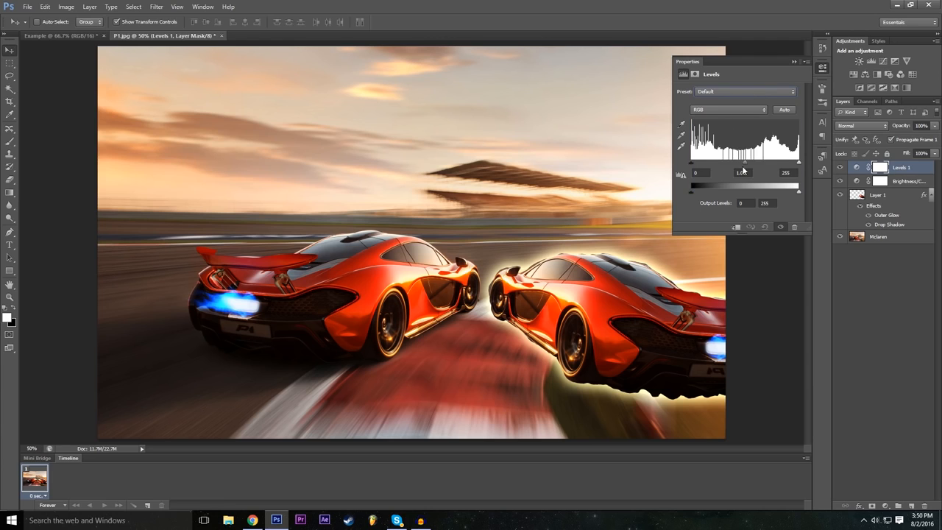
Try the Darker, Increase Contrast 1 and Lighter presets on the Levels adjustment.
{"action": "left_click", "coordinate": [714, 95]}
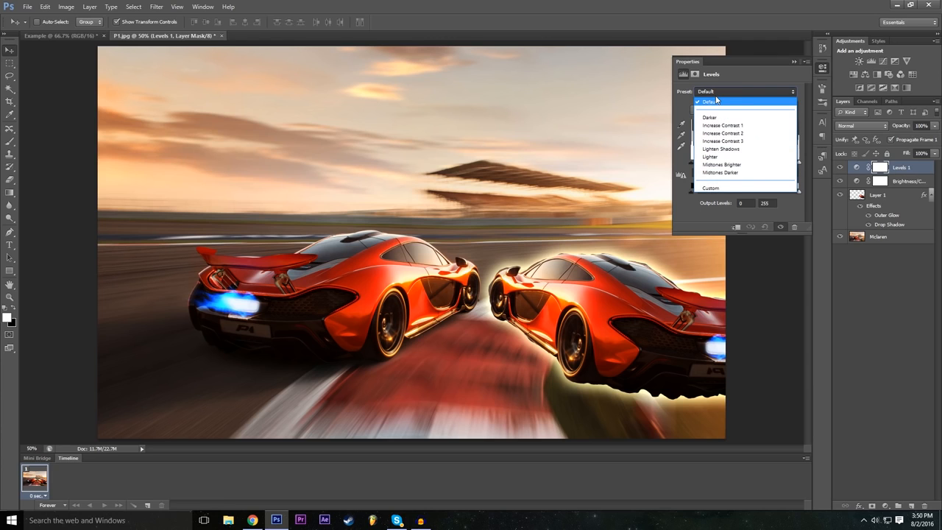
{"action": "left_click", "coordinate": [714, 117]}
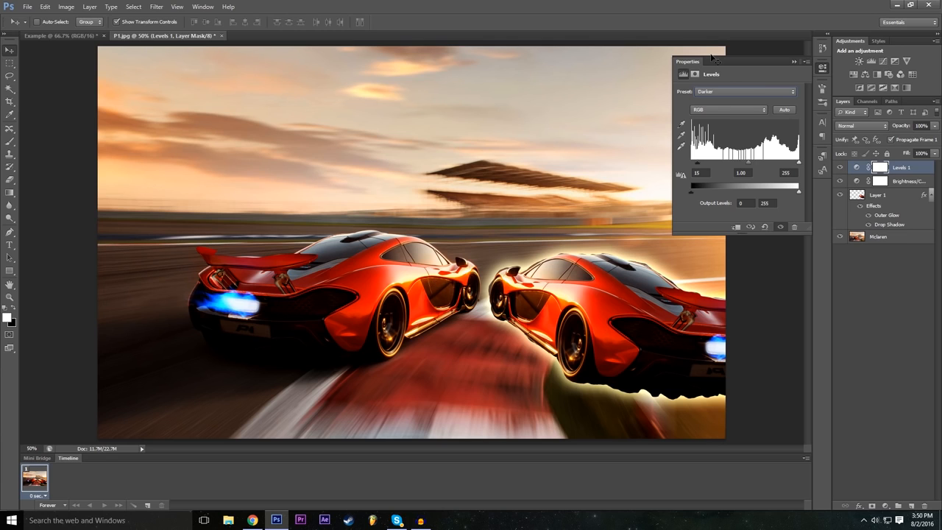
{"action": "left_click", "coordinate": [727, 92]}
{"action": "left_click", "coordinate": [734, 124]}
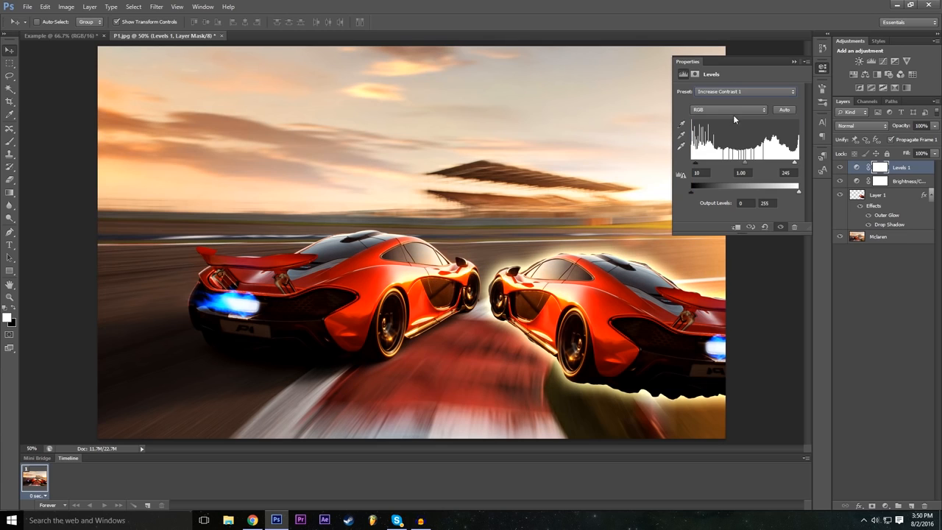
{"action": "left_click", "coordinate": [733, 91]}
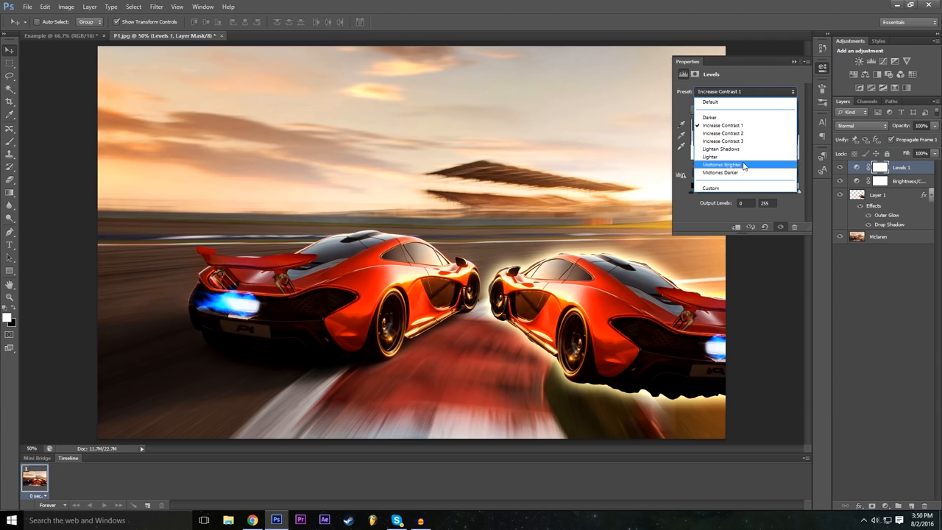
{"action": "left_click", "coordinate": [739, 157]}
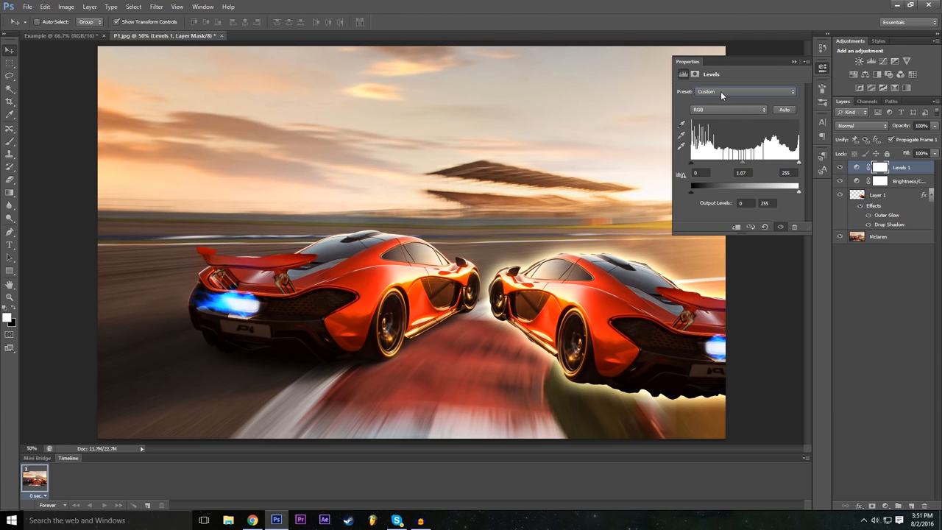
Try the Midtones Darker preset on the Levels adjustment and switch it to Midtones Brighter.
{"action": "left_click", "coordinate": [721, 91]}
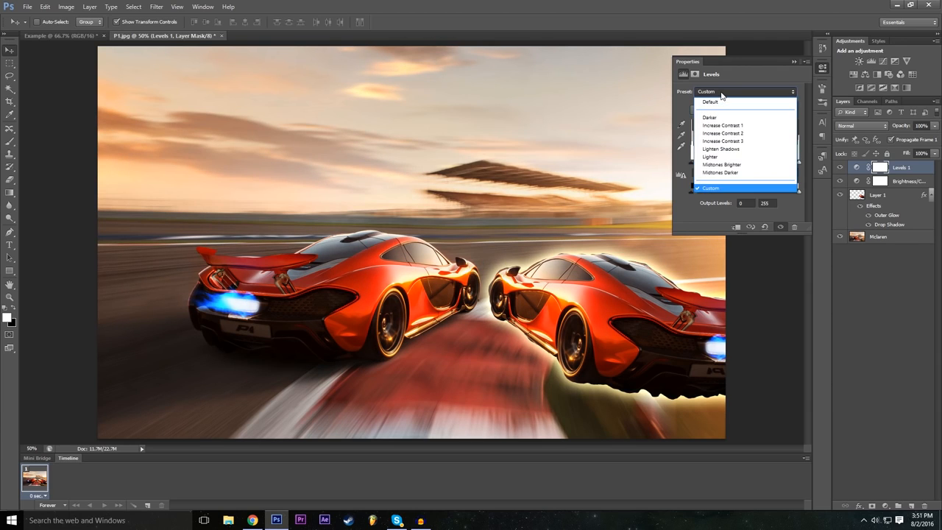
{"action": "left_click", "coordinate": [735, 172]}
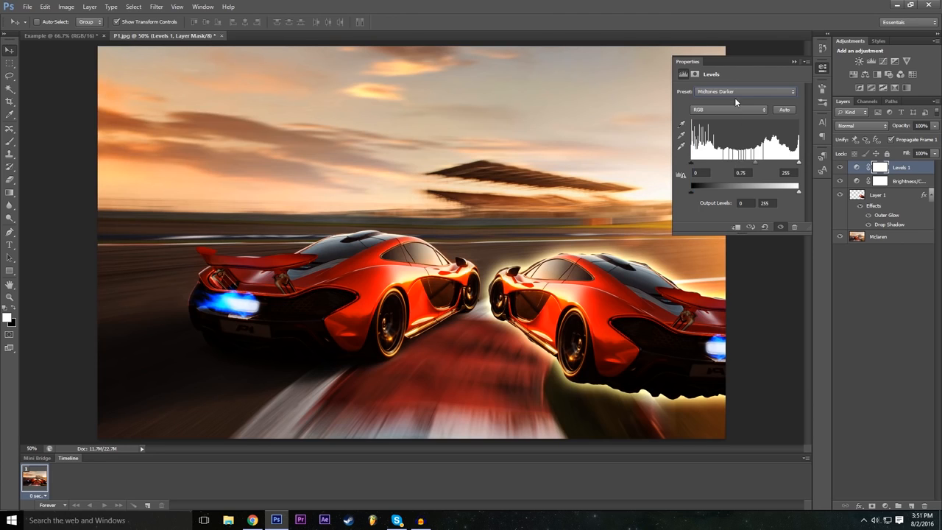
{"action": "left_click", "coordinate": [732, 93]}
{"action": "left_click", "coordinate": [729, 163]}
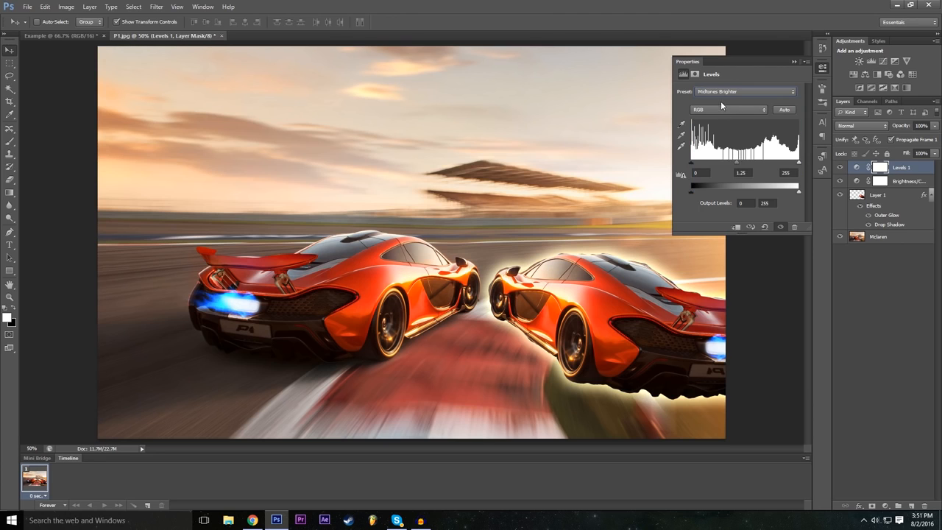
Try the Increase Contrast 3, Darker and Midtones Brighter presets on the Levels adjustment.
{"action": "left_click", "coordinate": [729, 92]}
{"action": "left_click", "coordinate": [732, 146]}
{"action": "left_click", "coordinate": [735, 92]}
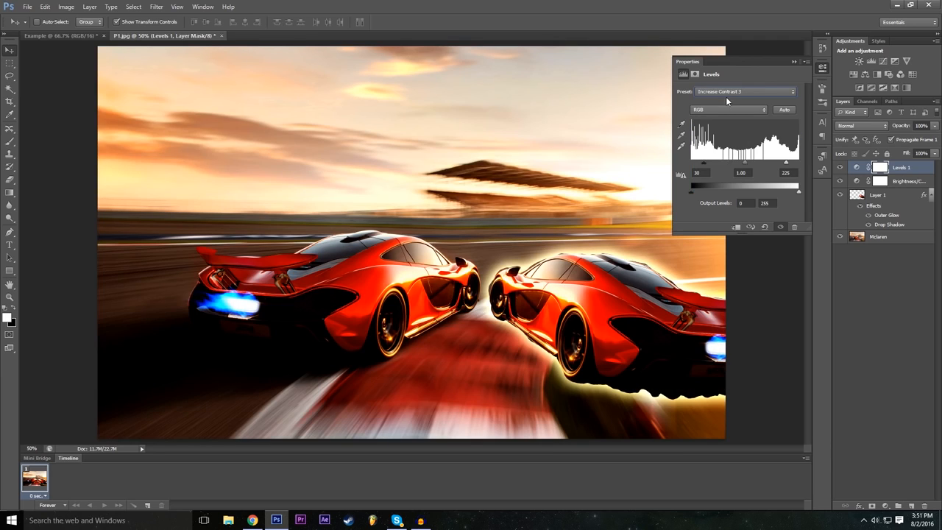
{"action": "left_click", "coordinate": [727, 91]}
{"action": "left_click", "coordinate": [733, 131]}
{"action": "left_click", "coordinate": [732, 91]}
{"action": "left_click", "coordinate": [733, 111]}
{"action": "left_click", "coordinate": [724, 90]}
{"action": "left_click", "coordinate": [725, 118]}
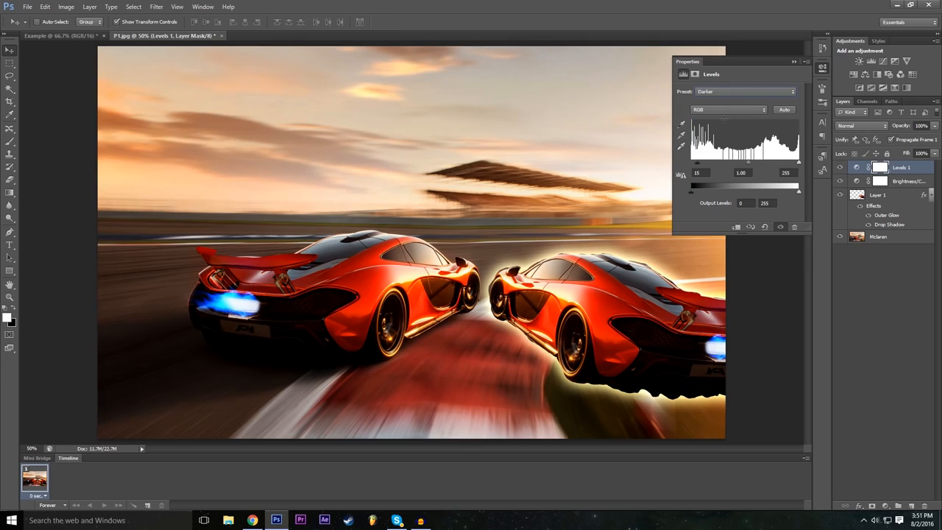
{"action": "left_click", "coordinate": [727, 91]}
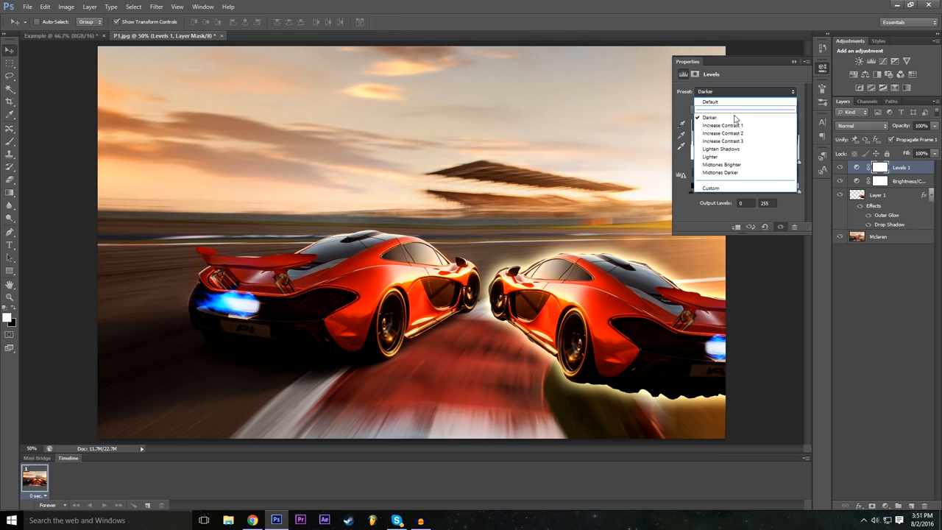
{"action": "left_click", "coordinate": [740, 162]}
Apply the Midtones Darker preset to the Levels adjustment and collapse its properties.
{"action": "left_click", "coordinate": [742, 91]}
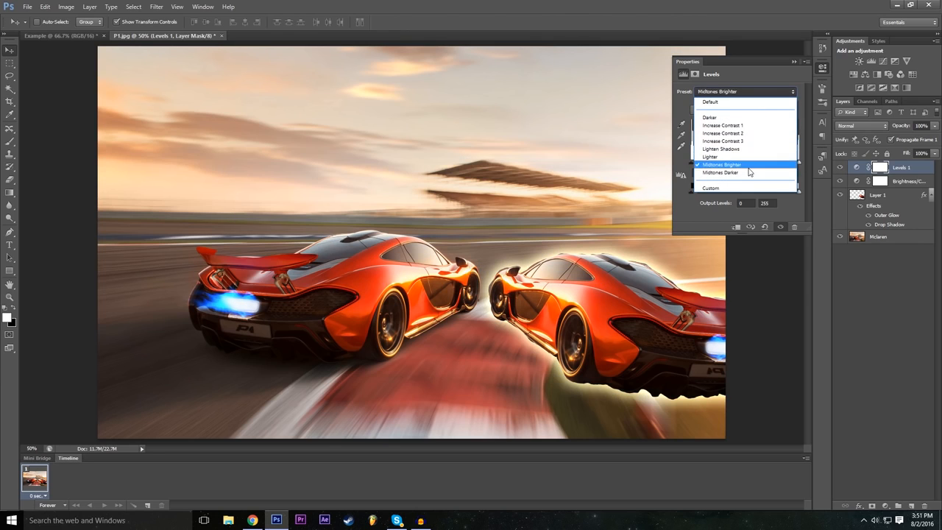
{"action": "left_click", "coordinate": [748, 171]}
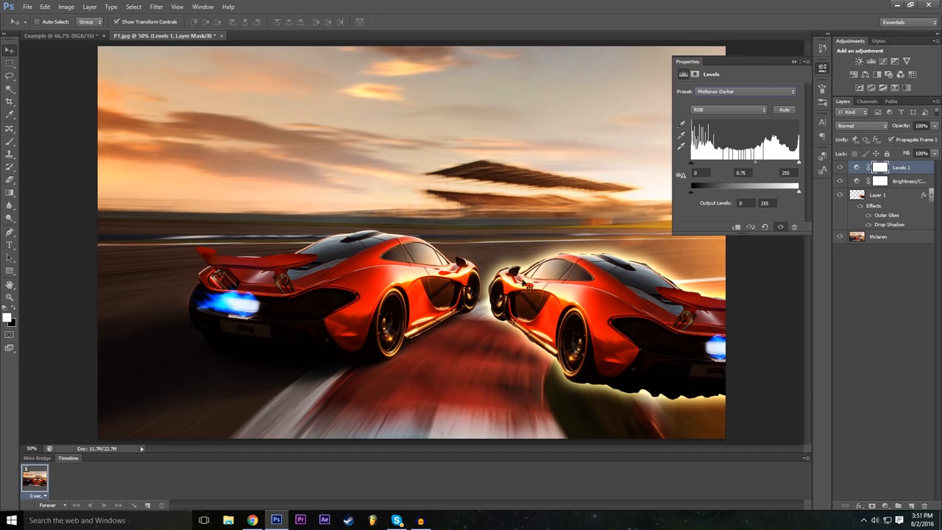
{"action": "left_click", "coordinate": [792, 62]}
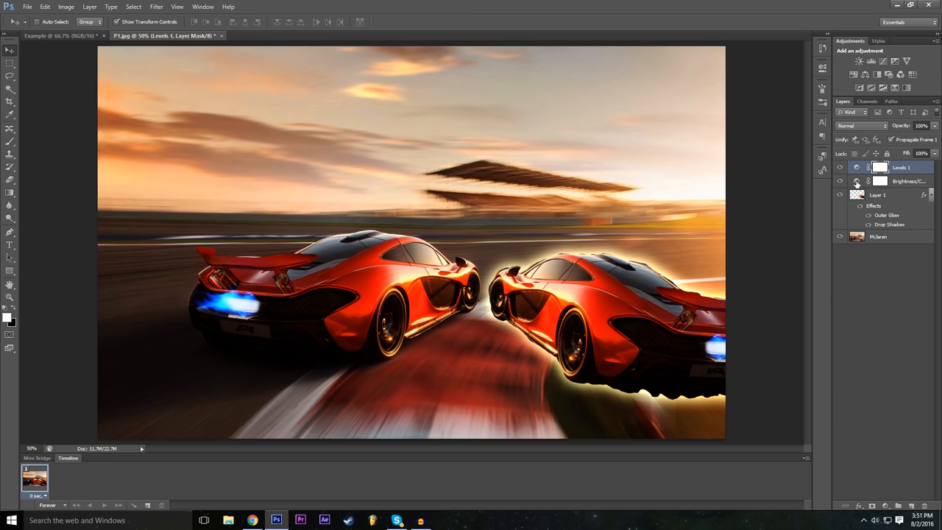
Reopen the Brightness/Contrast adjustment layer's properties, set its brightness to 57 and collapse them again.
{"action": "double_click", "coordinate": [857, 183]}
{"action": "left_click_drag", "start_coordinate": [736, 115], "coordinate": [761, 122]}
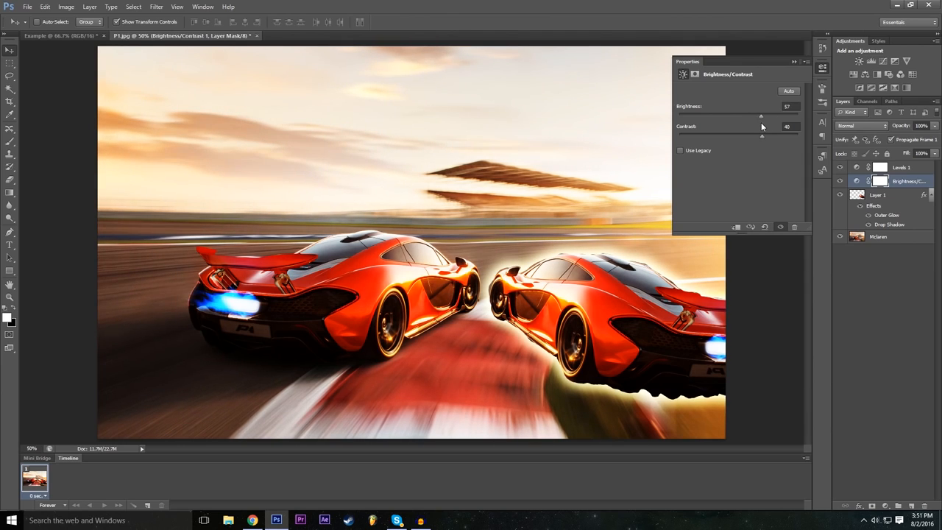
{"action": "left_click", "coordinate": [794, 61]}
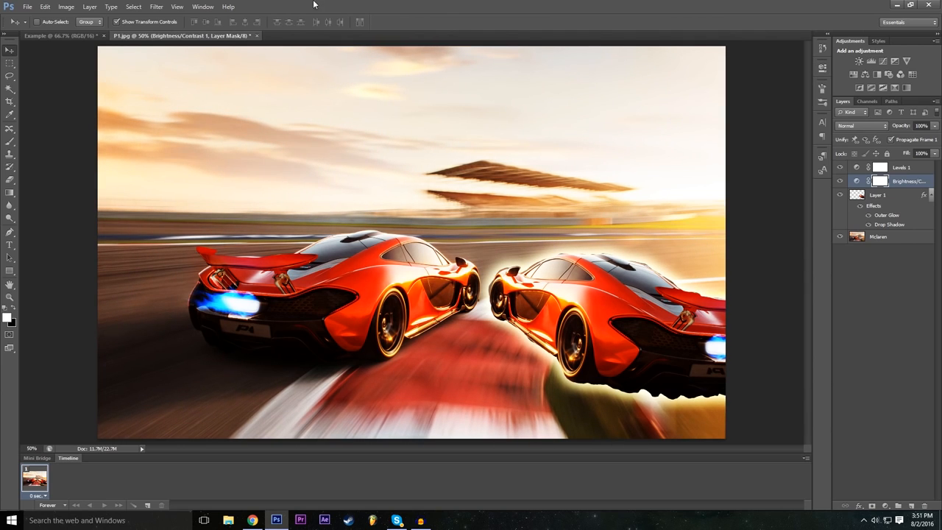
Add an Exposure adjustment layer with its default name above the Brightness/Contrast layer.
{"action": "left_click", "coordinate": [156, 6]}
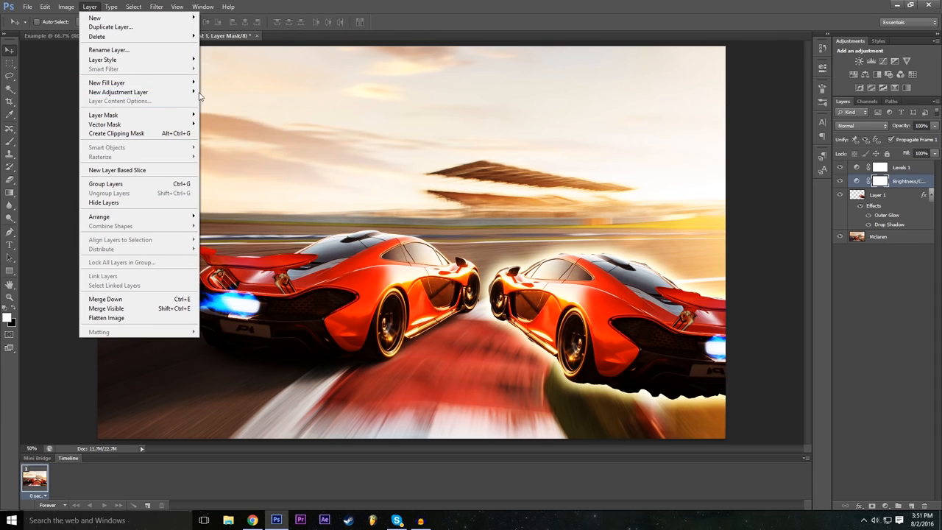
{"action": "mouse_move", "coordinate": [169, 92]}
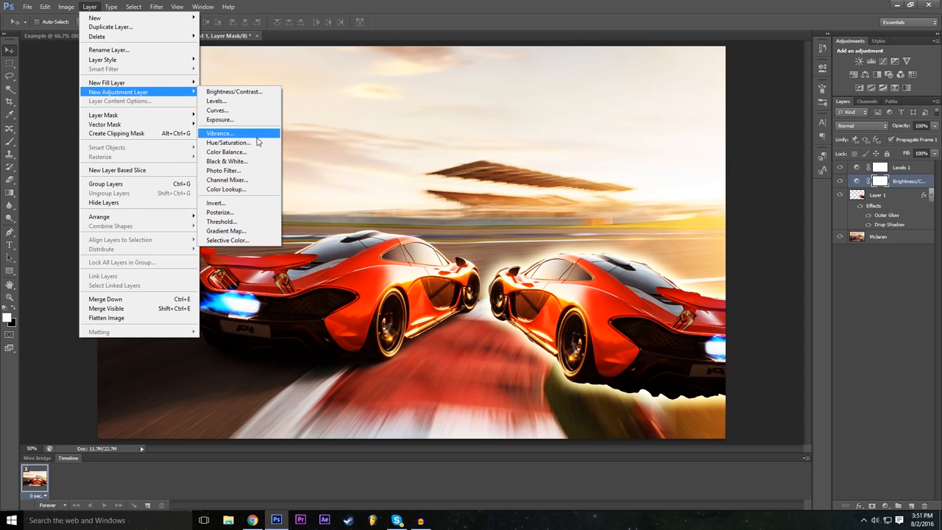
{"action": "left_click", "coordinate": [236, 120]}
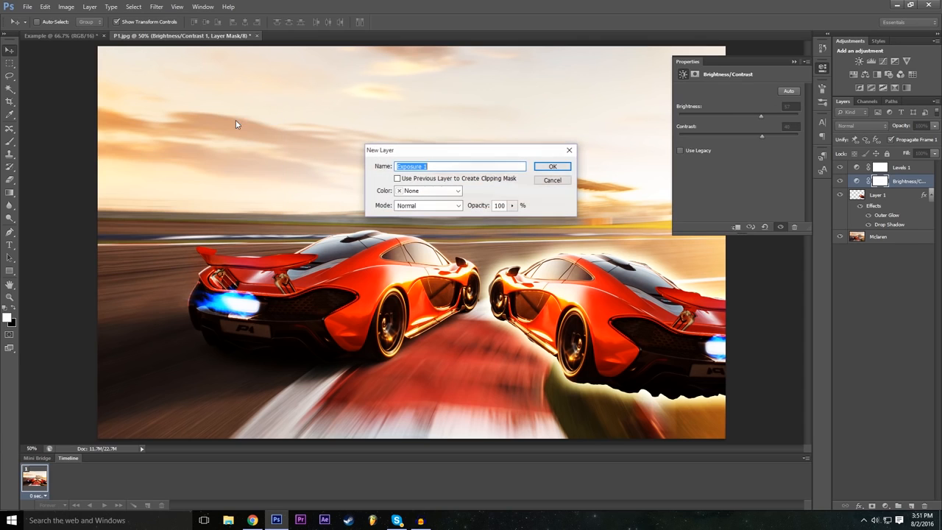
{"action": "left_click", "coordinate": [552, 167]}
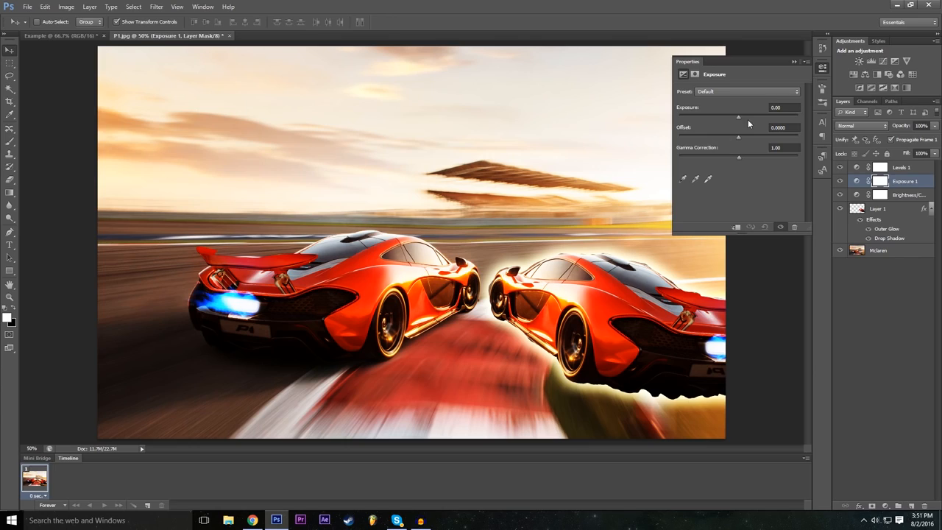
Set the exposure to -0.22, offset to +0.0207 and gamma correction to 0.78, and compare the image with all adjustment layers hidden and shown.
{"action": "left_click_drag", "start_coordinate": [740, 117], "coordinate": [742, 143]}
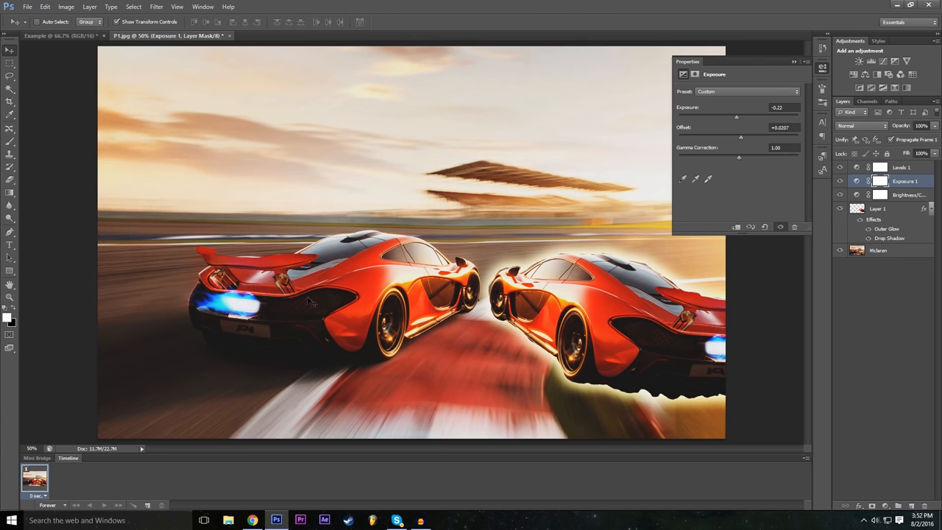
{"action": "mouse_move", "coordinate": [742, 157]}
{"action": "left_mouse_down"}
{"action": "mouse_move", "coordinate": [755, 155]}
{"action": "mouse_move", "coordinate": [747, 157]}
{"action": "left_mouse_up"}
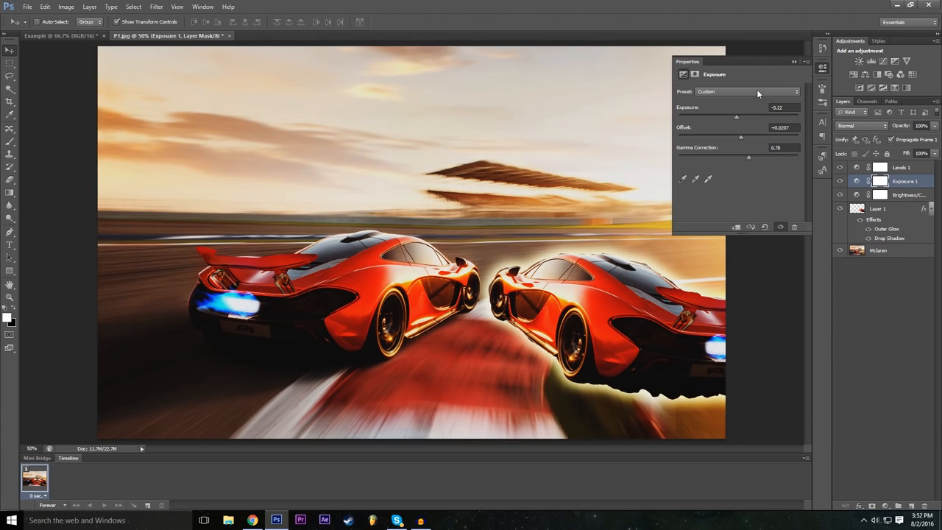
{"action": "left_click", "coordinate": [793, 61]}
{"action": "left_click_drag", "start_coordinate": [840, 167], "coordinate": [843, 201]}
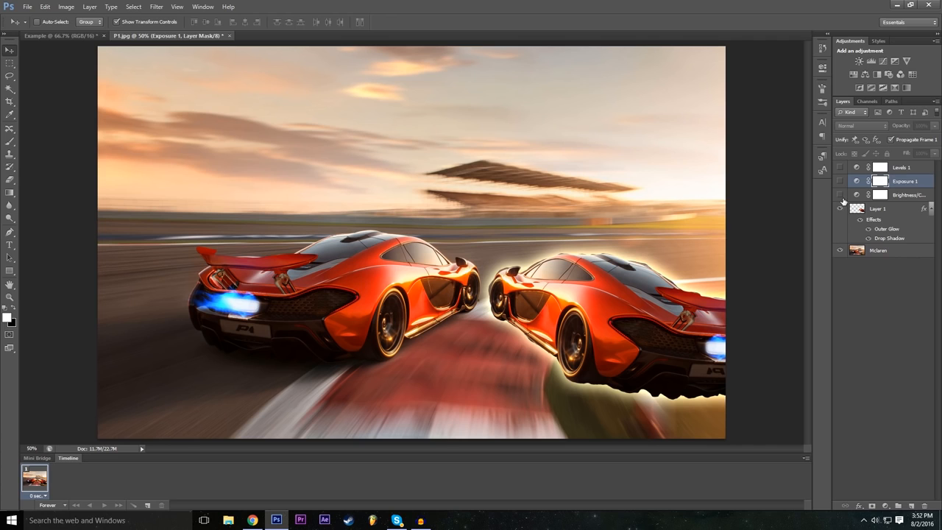
{"action": "left_click_drag", "start_coordinate": [840, 195], "coordinate": [839, 168]}
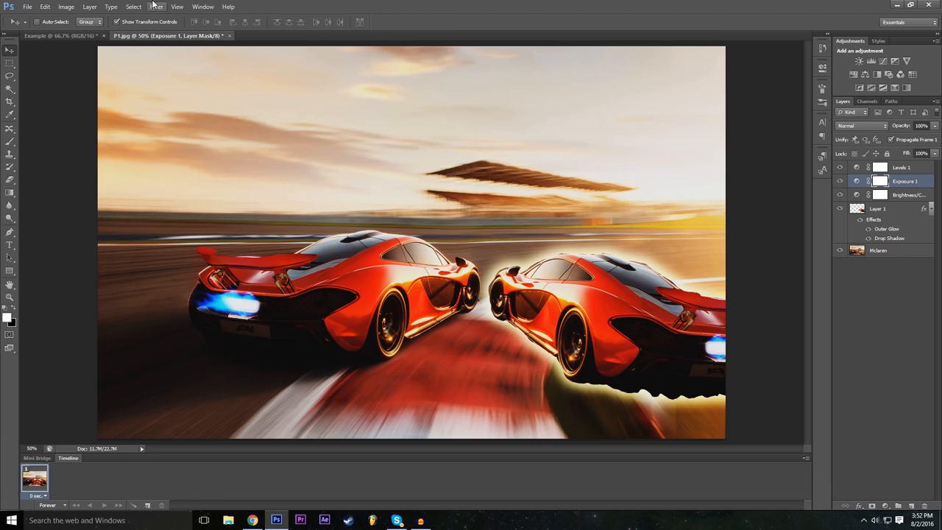
Add a Color Lookup adjustment layer with its default name above the Exposure layer.
{"action": "left_click", "coordinate": [87, 7]}
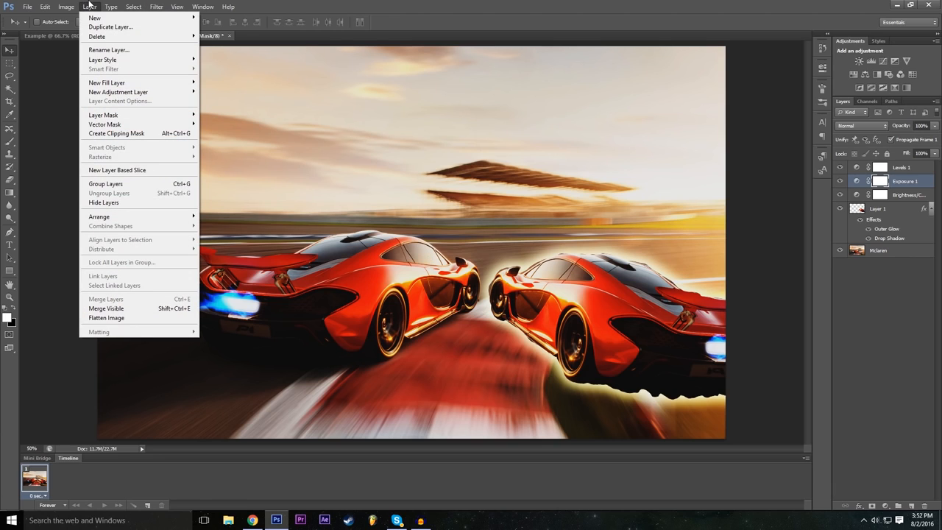
{"action": "mouse_move", "coordinate": [78, 4]}
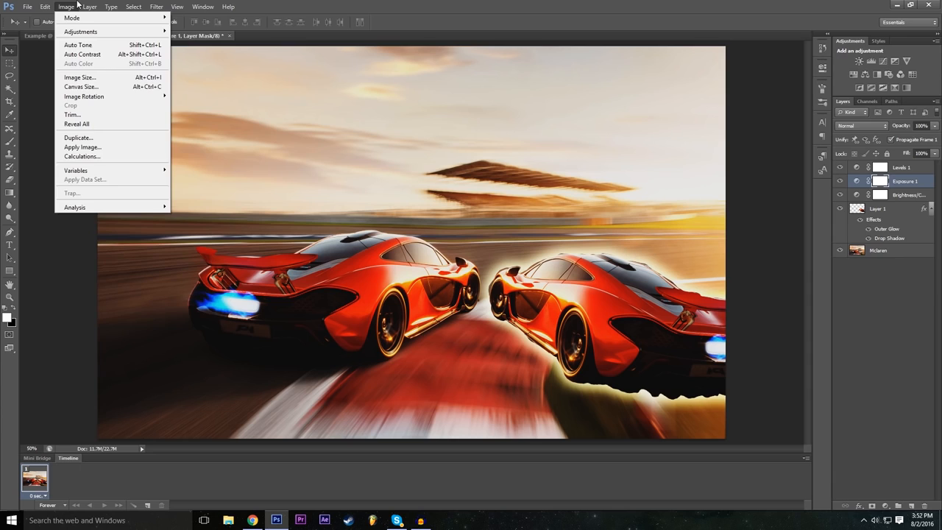
{"action": "mouse_move", "coordinate": [117, 4]}
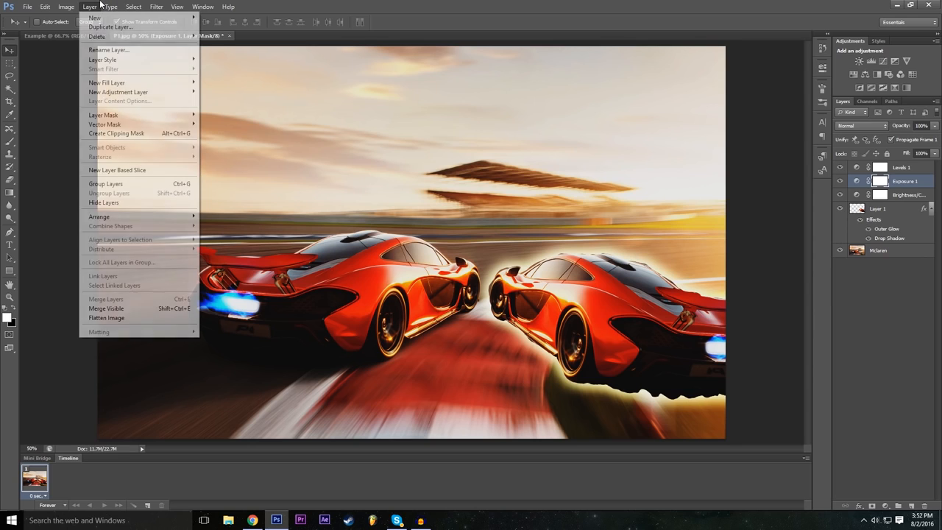
{"action": "mouse_move", "coordinate": [184, 94]}
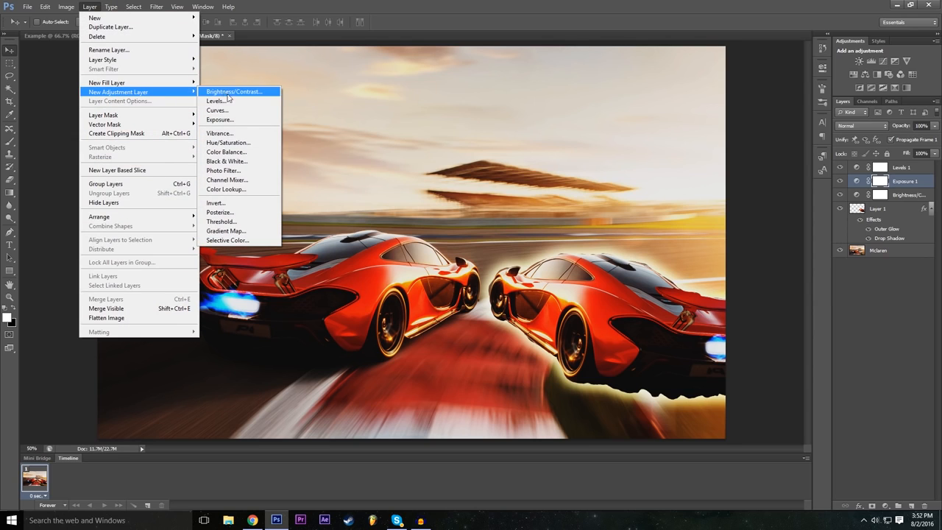
{"action": "left_click", "coordinate": [251, 189]}
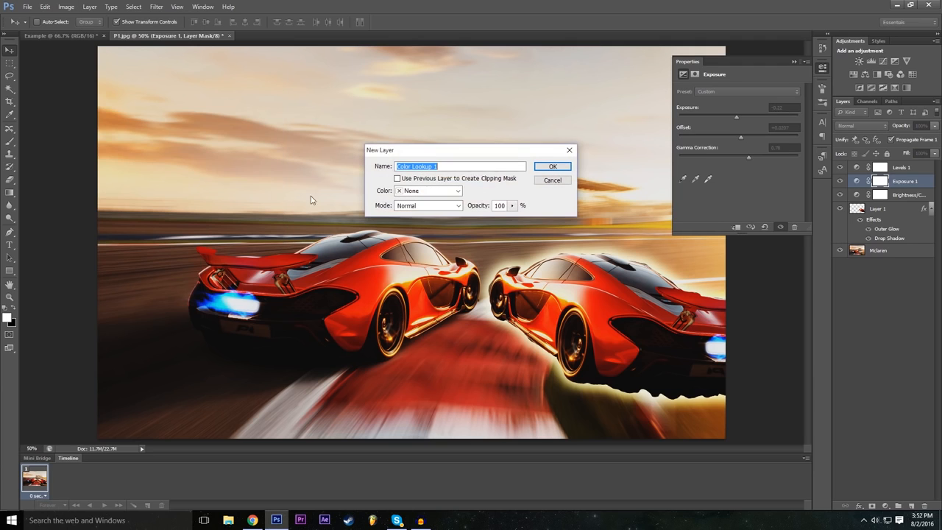
{"action": "left_click", "coordinate": [556, 167]}
Try the Gold-Crimson and Turquoise-Sepia abstract profiles on the Color Lookup adjustment, returning to Gold-Crimson.
{"action": "left_click", "coordinate": [752, 91]}
{"action": "left_click", "coordinate": [752, 92]}
{"action": "left_click", "coordinate": [758, 104]}
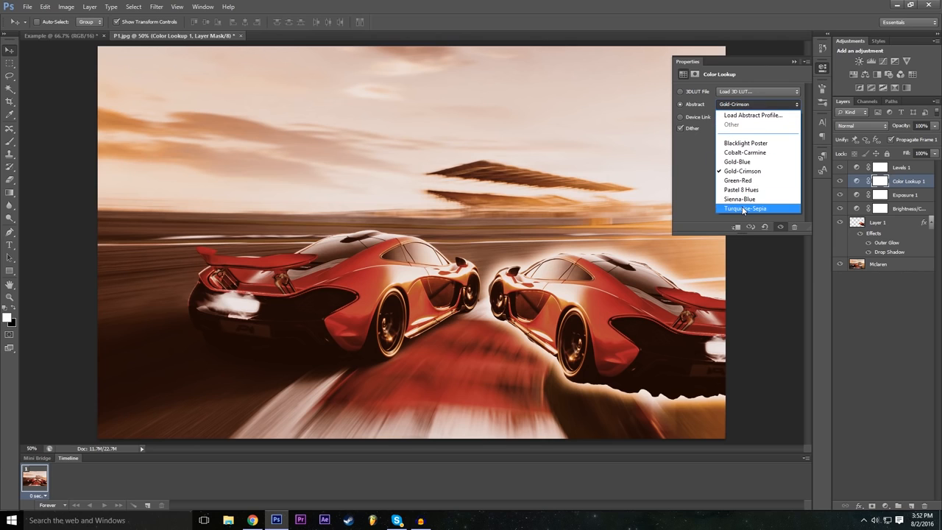
{"action": "left_click", "coordinate": [743, 209]}
{"action": "left_click", "coordinate": [741, 106]}
{"action": "left_click", "coordinate": [741, 170]}
{"action": "left_click", "coordinate": [750, 106]}
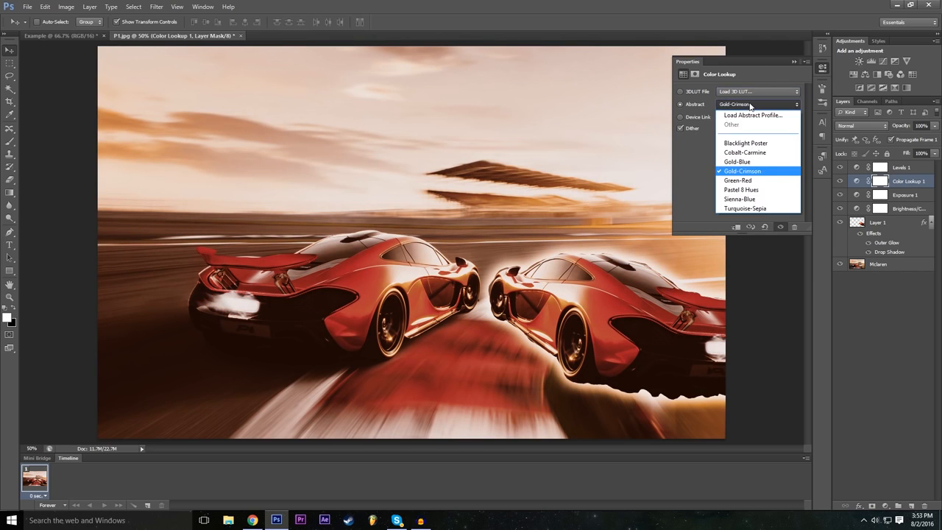
{"action": "left_click", "coordinate": [749, 103]}
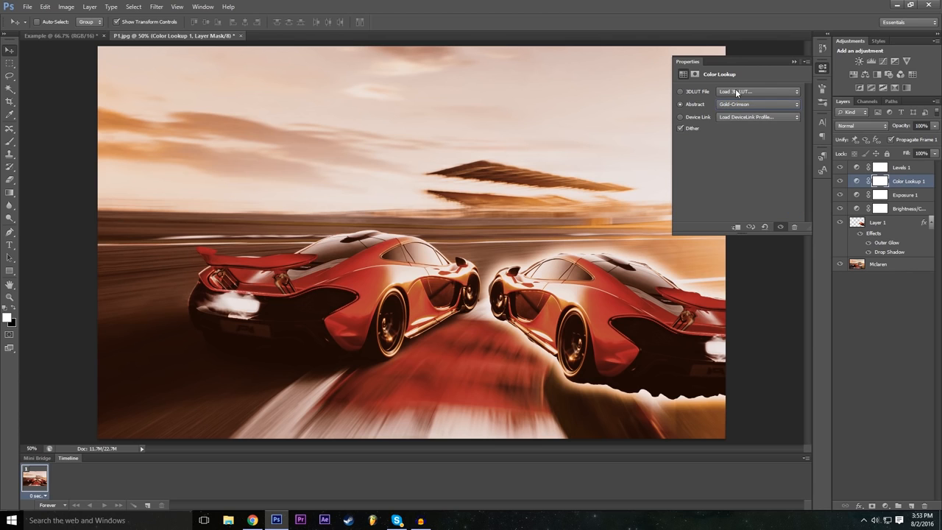
Try the 3Strip.look, filmstock_50.3dl, Moonlight.3DL and Candlelight.CUBE 3DLUT files on the Color Lookup adjustment.
{"action": "left_click", "coordinate": [736, 92]}
{"action": "left_click", "coordinate": [743, 139]}
{"action": "left_click", "coordinate": [753, 91]}
{"action": "left_click", "coordinate": [745, 214]}
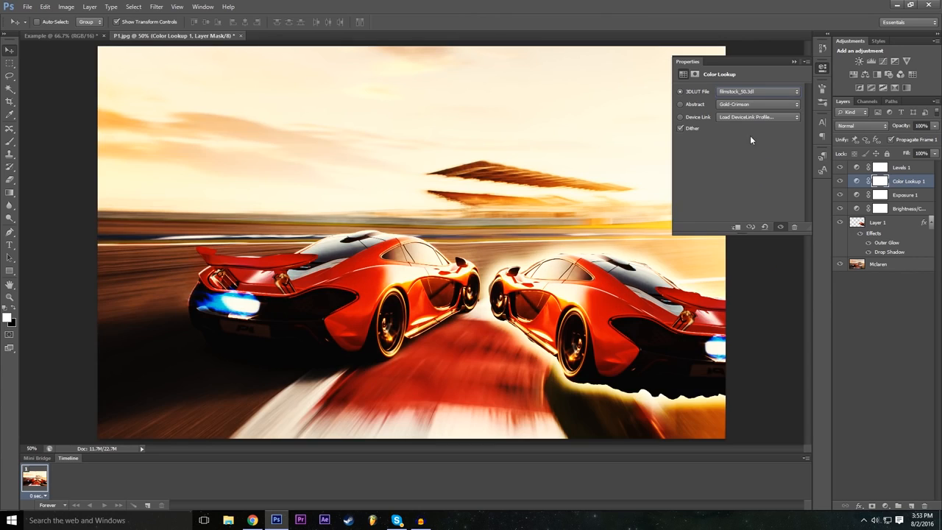
{"action": "left_click", "coordinate": [746, 91]}
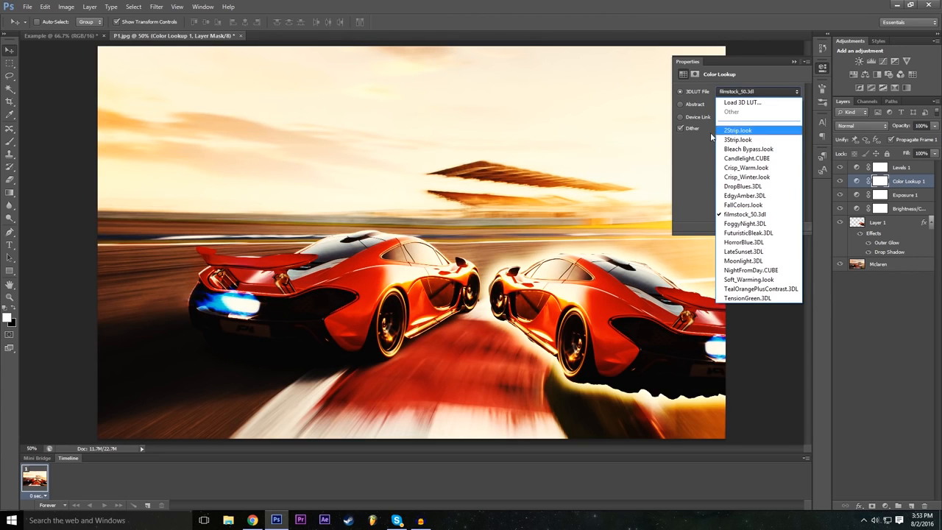
{"action": "left_click", "coordinate": [758, 262]}
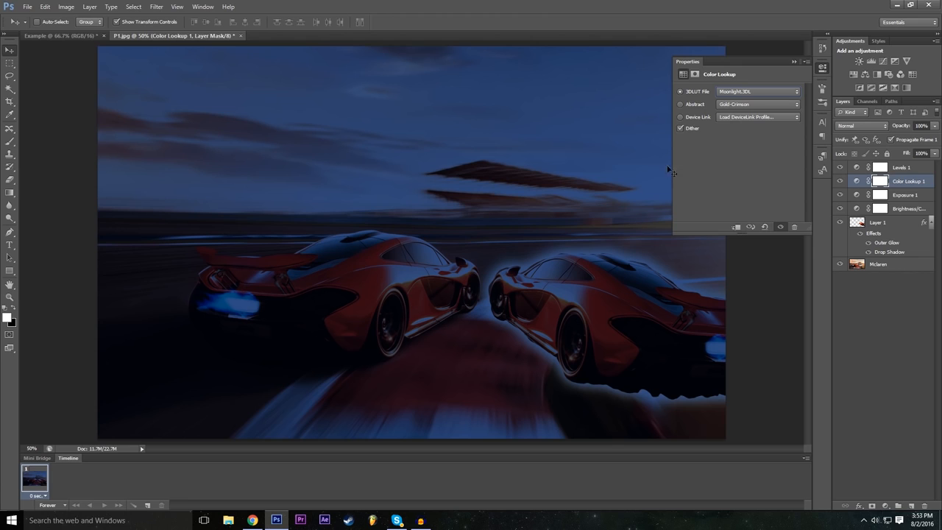
{"action": "left_click", "coordinate": [732, 92]}
{"action": "left_click", "coordinate": [751, 154]}
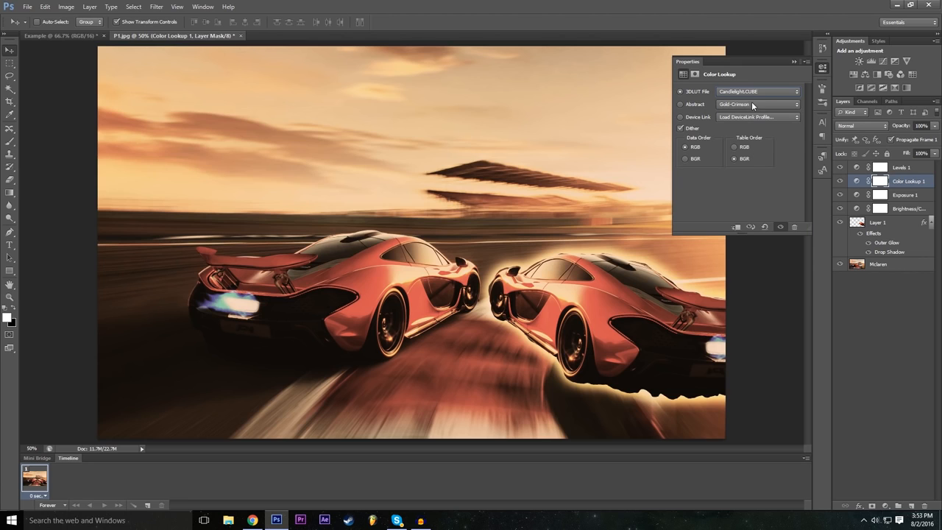
{"action": "left_click", "coordinate": [749, 95]}
{"action": "left_click", "coordinate": [749, 95]}
{"action": "left_click", "coordinate": [749, 95]}
{"action": "left_click", "coordinate": [748, 100]}
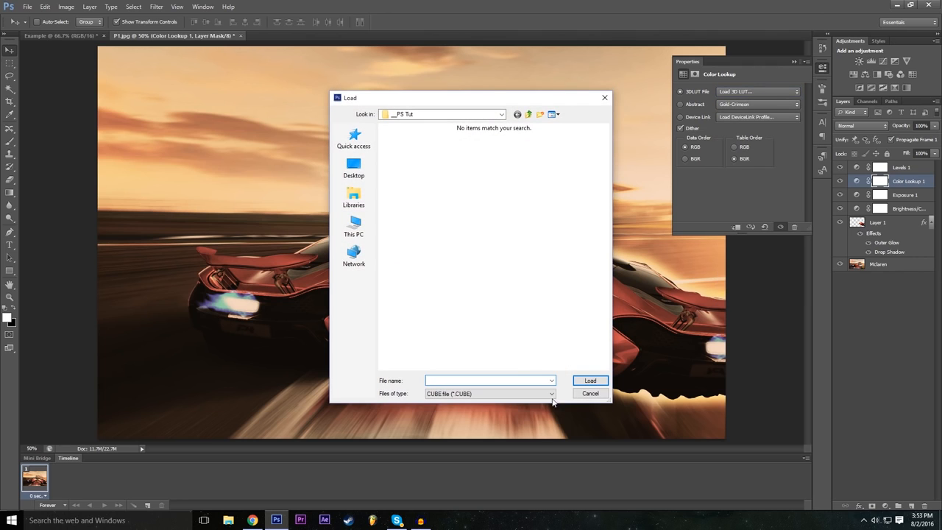
{"action": "left_click", "coordinate": [588, 395]}
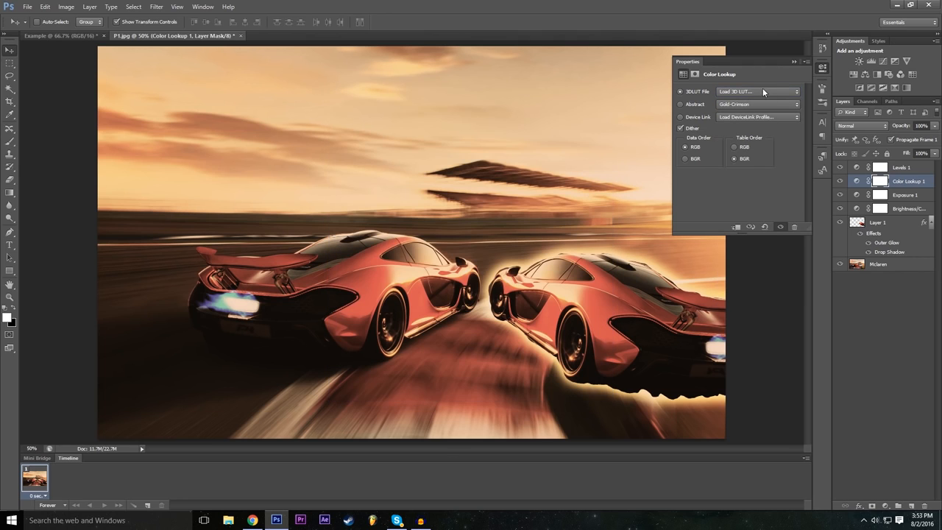
Try the 2Strip.look 3DLUT file on the Color Lookup adjustment.
{"action": "left_click", "coordinate": [760, 91]}
{"action": "scroll", "coordinate": [758, 184], "scroll_direction": "up", "scroll_amount": 3}
{"action": "left_click", "coordinate": [754, 126]}
Try the Green-Red, Sienna-Blue and Turquoise-Sepia abstract profiles on the Color Lookup adjustment and switch it to Blacklight Poster.
{"action": "left_click", "coordinate": [739, 105]}
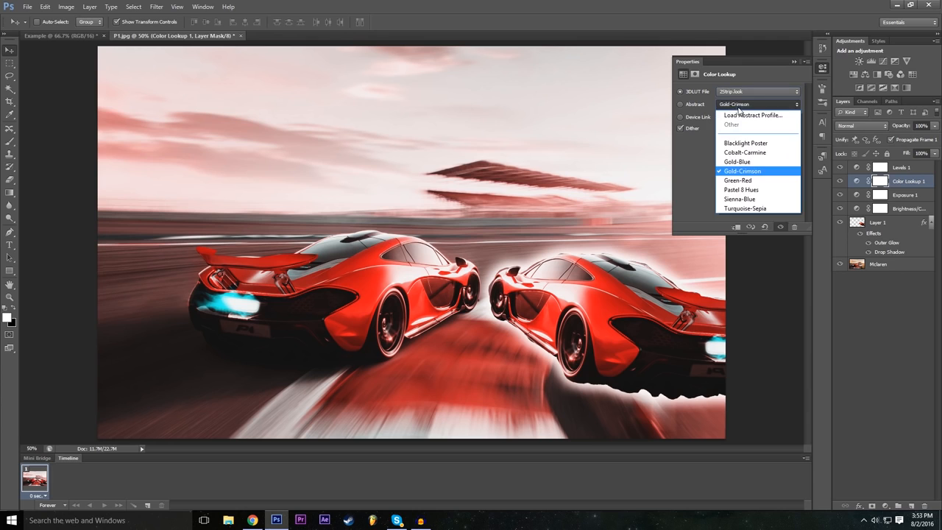
{"action": "left_click", "coordinate": [743, 181]}
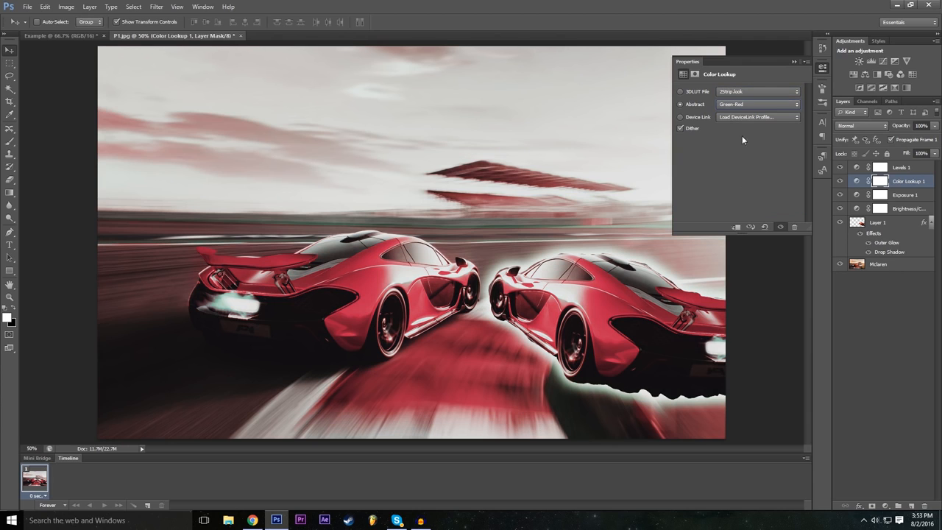
{"action": "left_click", "coordinate": [744, 106]}
{"action": "left_click", "coordinate": [750, 204]}
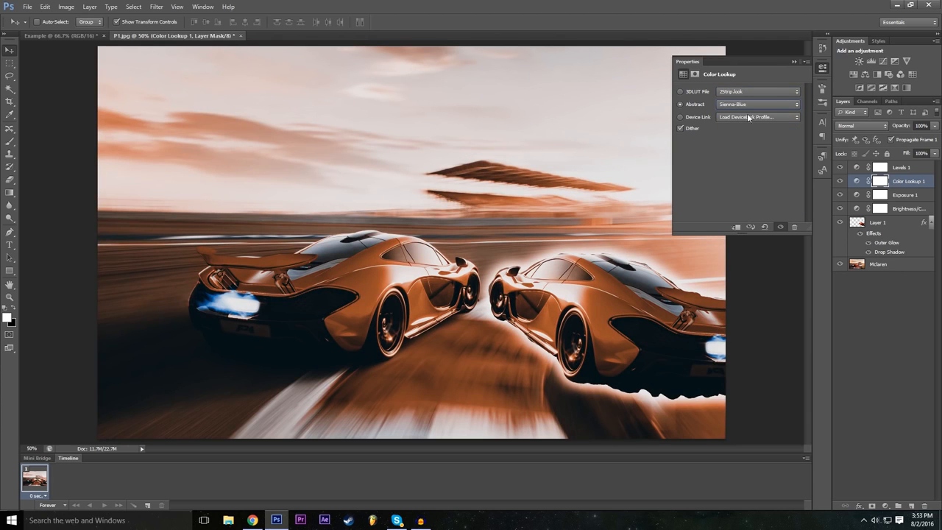
{"action": "left_click", "coordinate": [749, 107]}
{"action": "left_click", "coordinate": [746, 208]}
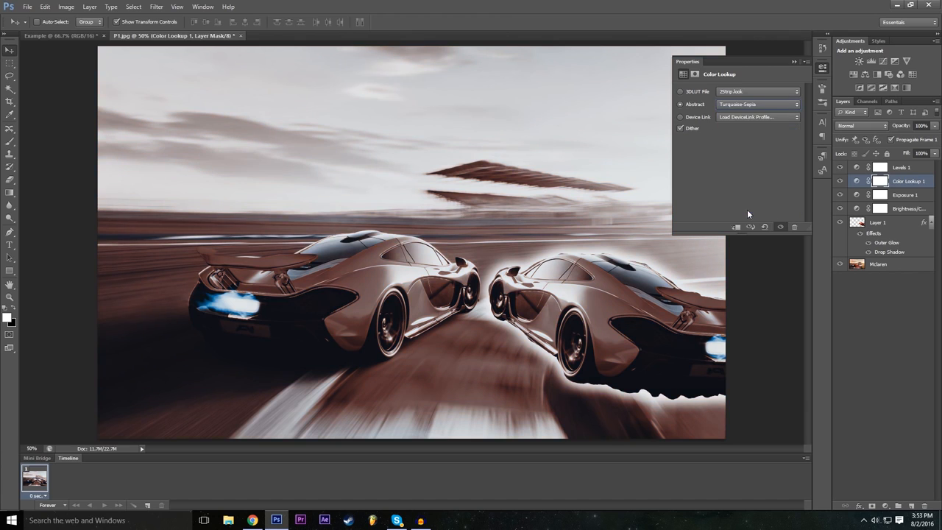
{"action": "left_click", "coordinate": [744, 105]}
{"action": "left_click", "coordinate": [740, 142]}
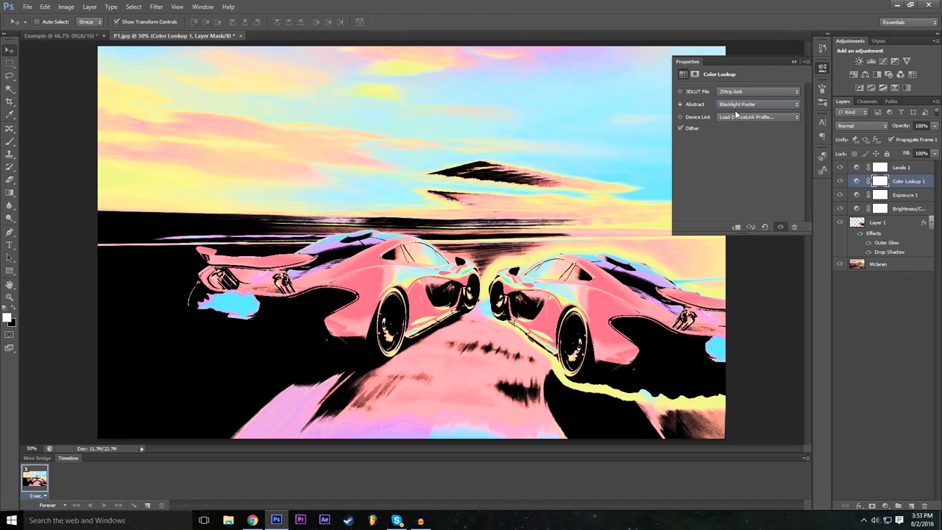
Try the Gold-Blue, Blacklight Poster and Cobalt-Carmine abstract profiles on the Color Lookup adjustment.
{"action": "left_click", "coordinate": [740, 106]}
{"action": "left_click", "coordinate": [742, 160]}
{"action": "left_click", "coordinate": [745, 105]}
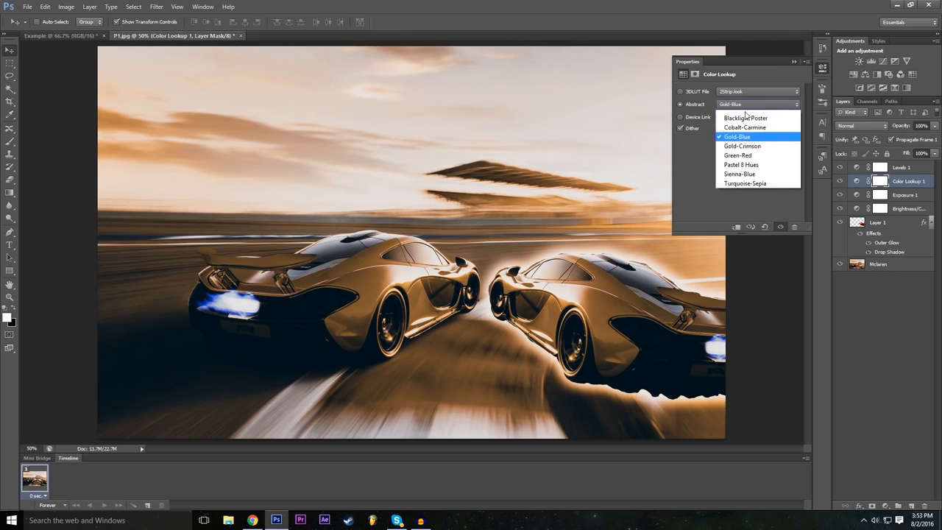
{"action": "left_click", "coordinate": [745, 117]}
{"action": "left_click", "coordinate": [746, 107]}
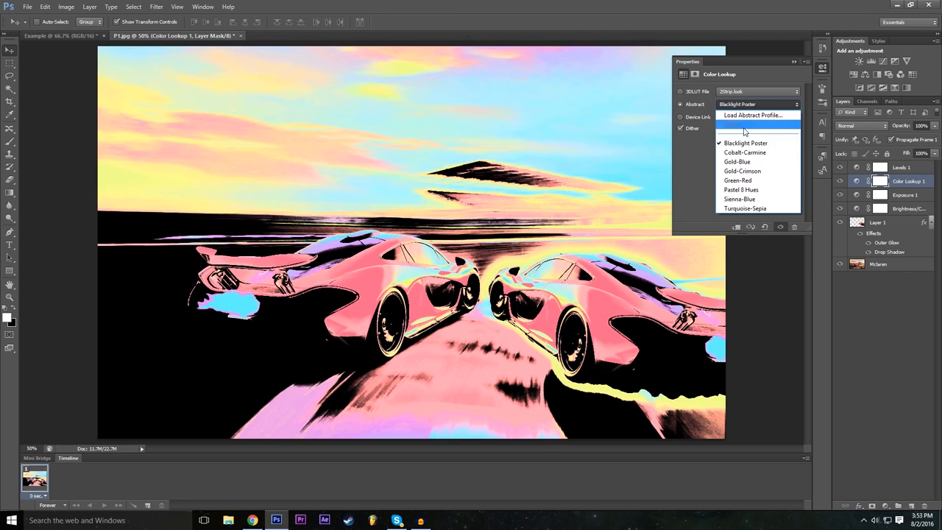
{"action": "left_click", "coordinate": [745, 153]}
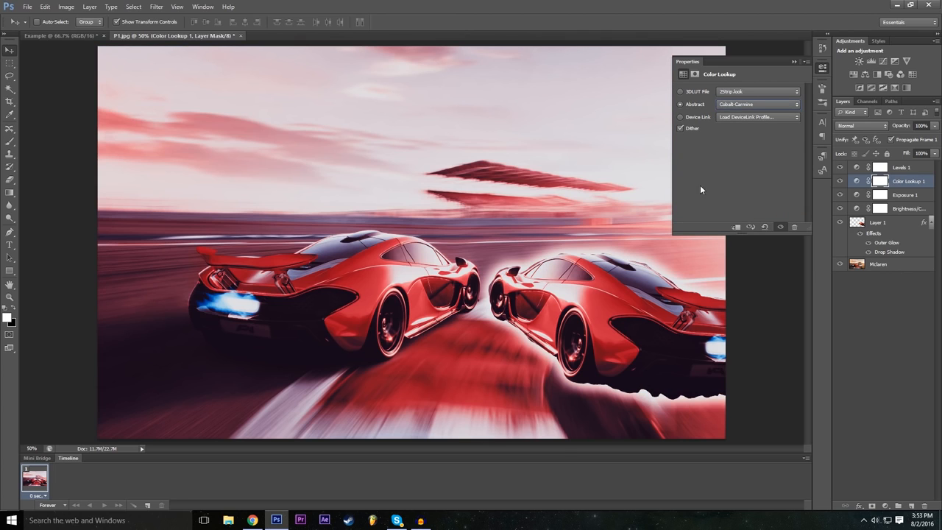
Apply the DropBlues.3DL 3DLUT file to the Color Lookup adjustment and compare the image with that layer hidden and shown.
{"action": "left_click", "coordinate": [758, 92]}
{"action": "left_click", "coordinate": [751, 190]}
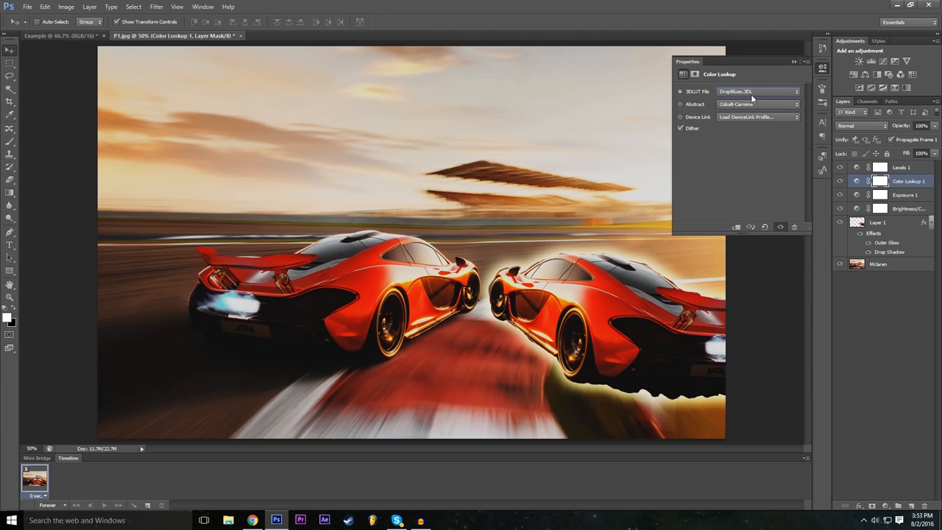
{"action": "left_click", "coordinate": [795, 62]}
{"action": "left_click", "coordinate": [839, 181]}
{"action": "left_click", "coordinate": [840, 182]}
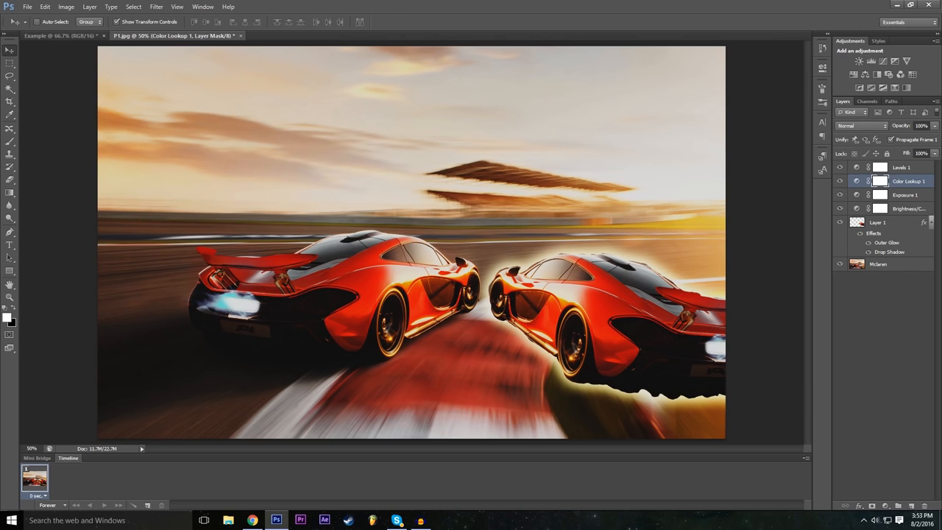
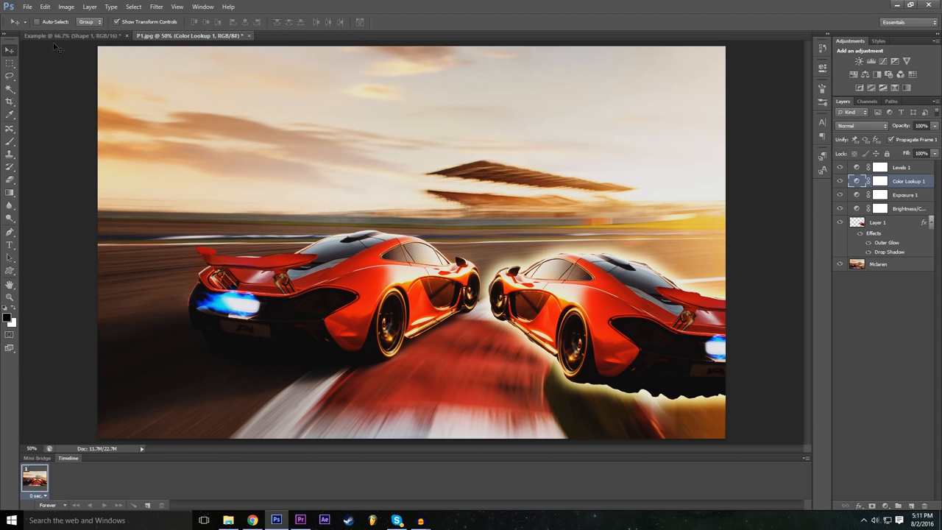
Add the white text "Example" to the car image and position it across the sky above the cars.
{"action": "left_click", "coordinate": [10, 246]}
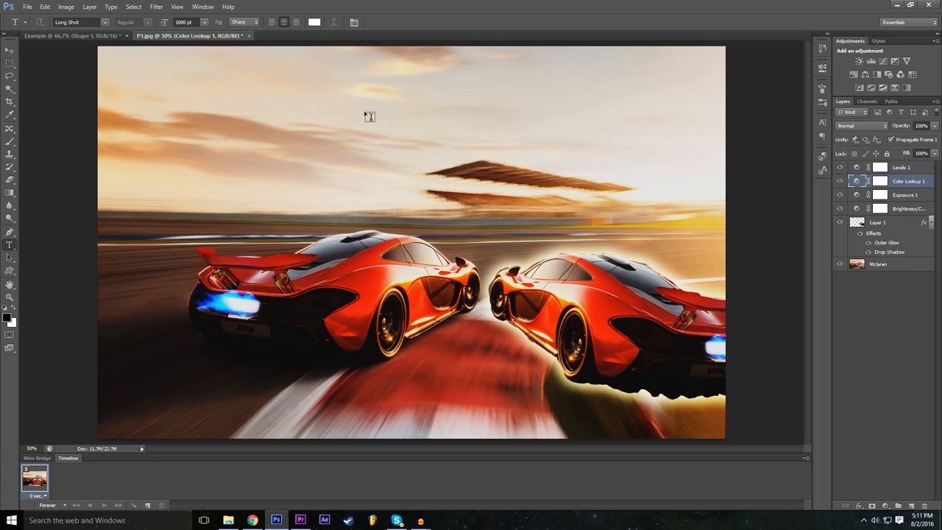
{"action": "left_click", "coordinate": [152, 101]}
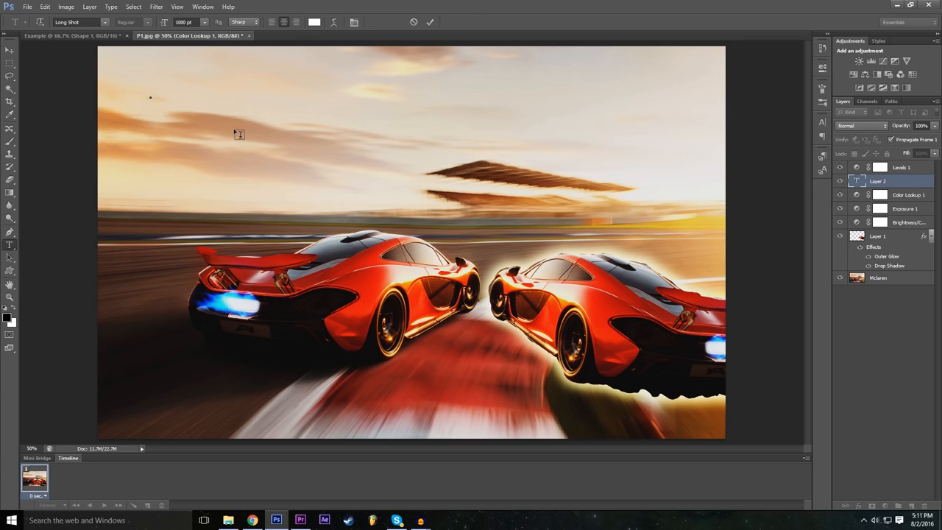
{"action": "type", "text": "Chan"}
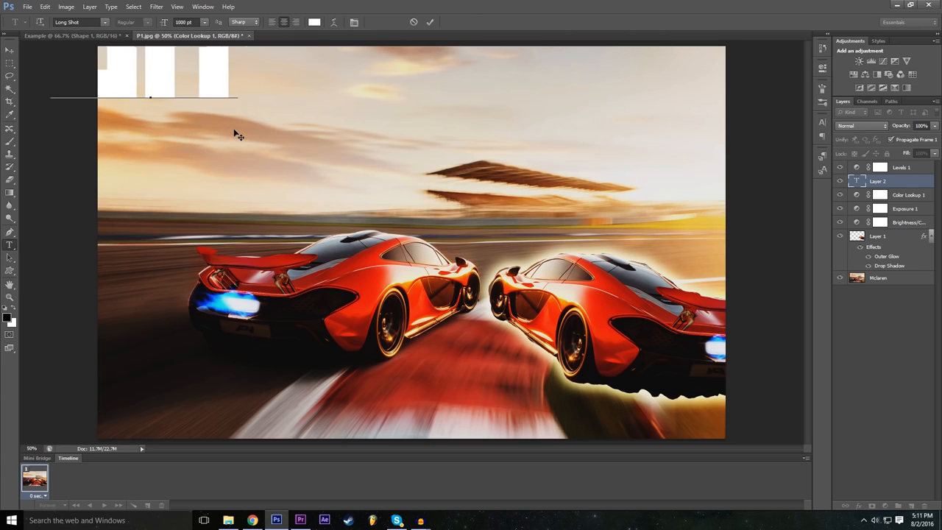
{"action": "type", "text": "ple"}
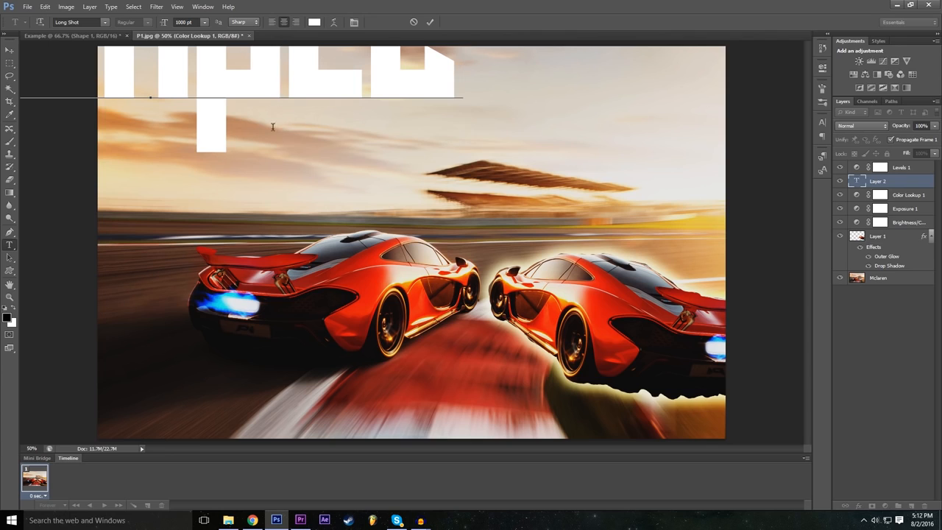
{"action": "left_click_drag", "start_coordinate": [242, 196], "coordinate": [373, 298]}
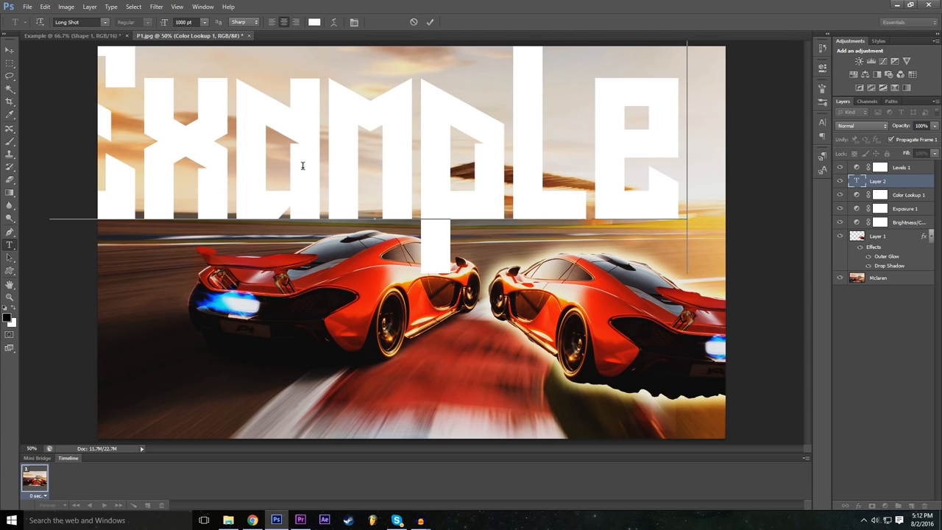
{"action": "left_click_drag", "start_coordinate": [264, 304], "coordinate": [302, 313]}
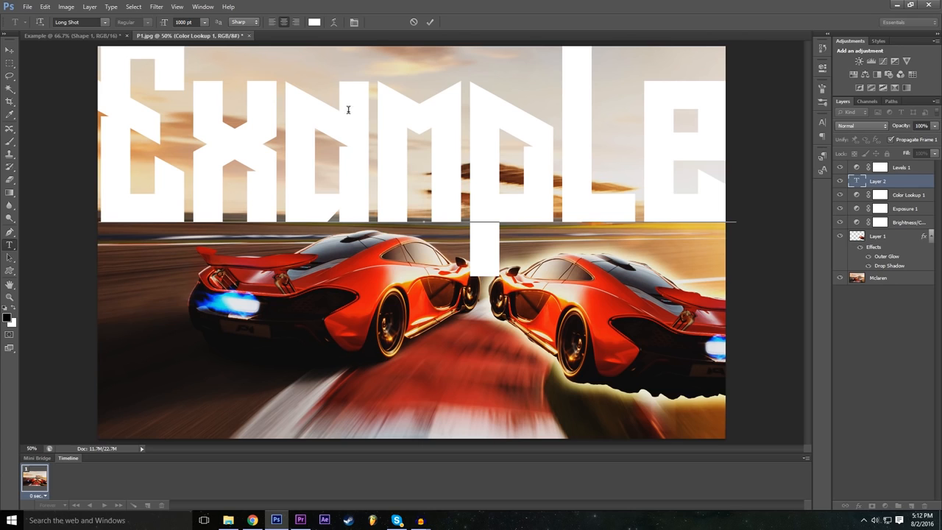
Select the word "Example" and try the Microsoft Tai Le font, settling on Nexa Bold.
{"action": "double_click", "coordinate": [403, 162]}
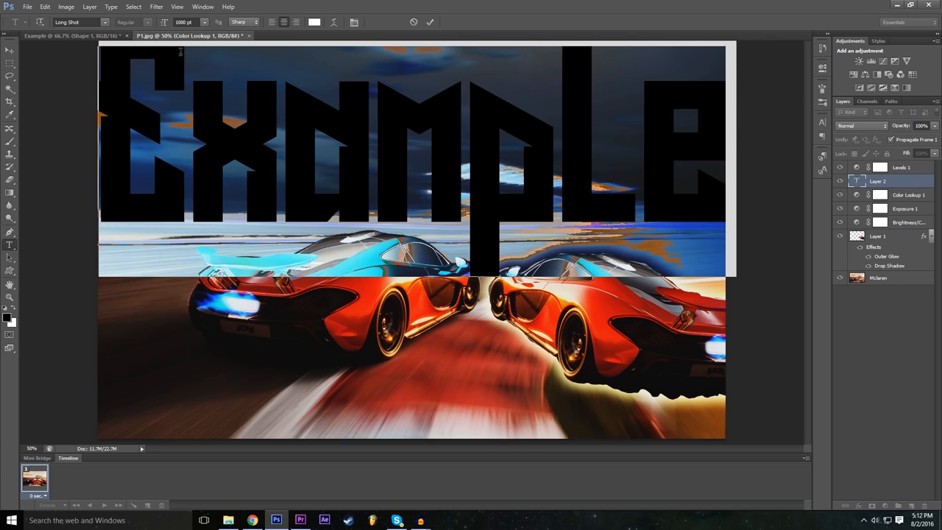
{"action": "double_click", "coordinate": [182, 22]}
{"action": "left_click", "coordinate": [104, 22]}
{"action": "scroll", "coordinate": [127, 221], "scroll_direction": "down", "scroll_amount": 10}
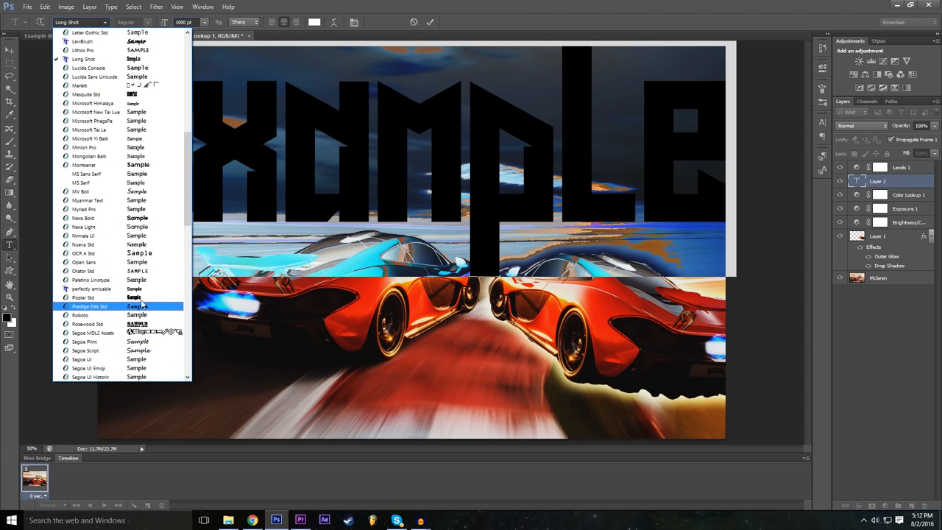
{"action": "left_click", "coordinate": [132, 133]}
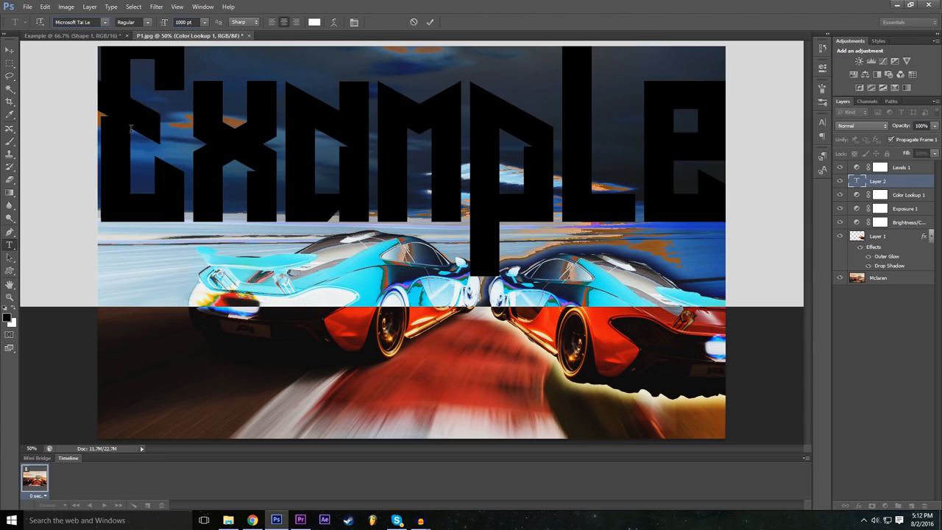
{"action": "left_click", "coordinate": [107, 22]}
{"action": "scroll", "coordinate": [132, 184], "scroll_direction": "up", "scroll_amount": 2}
{"action": "left_click", "coordinate": [144, 234]}
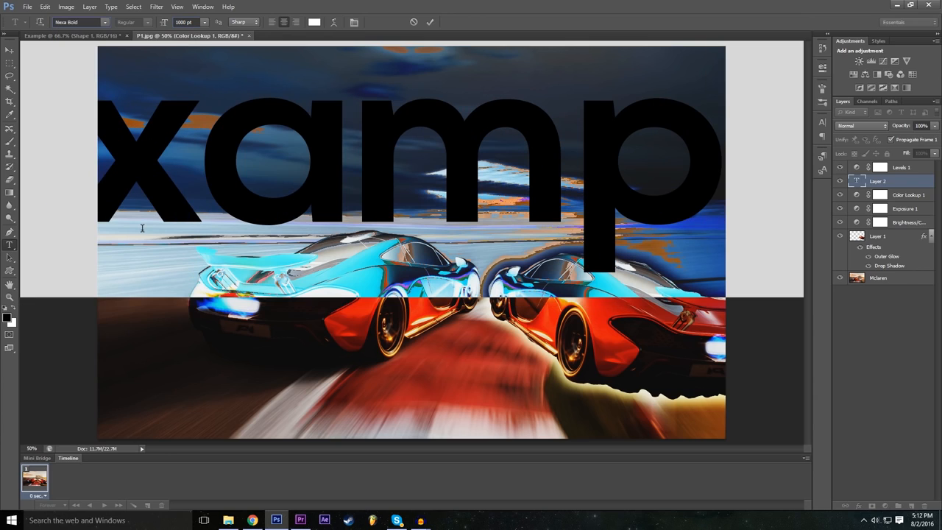
Reduce the font size of the selected "Example" text to 72 pt.
{"action": "left_click", "coordinate": [179, 21]}
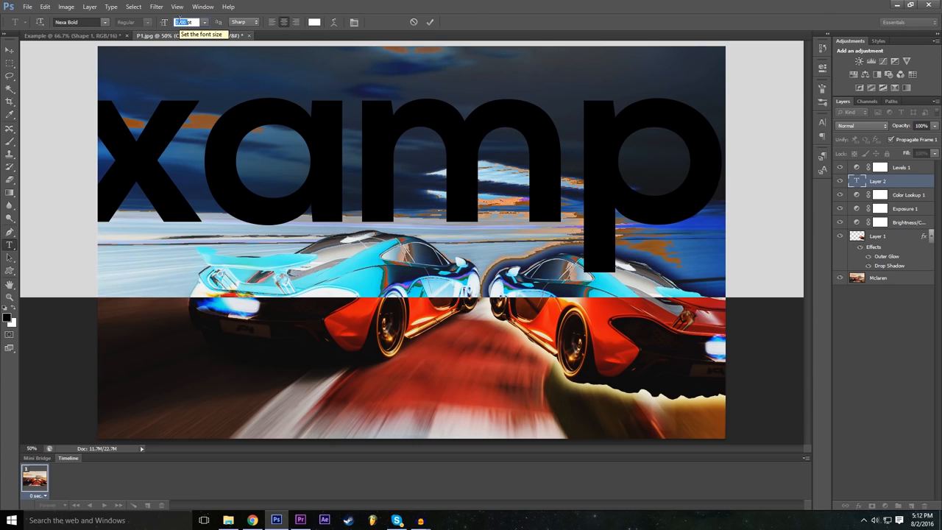
{"action": "type", "text": "100"}
{"action": "key", "text": "Return"}
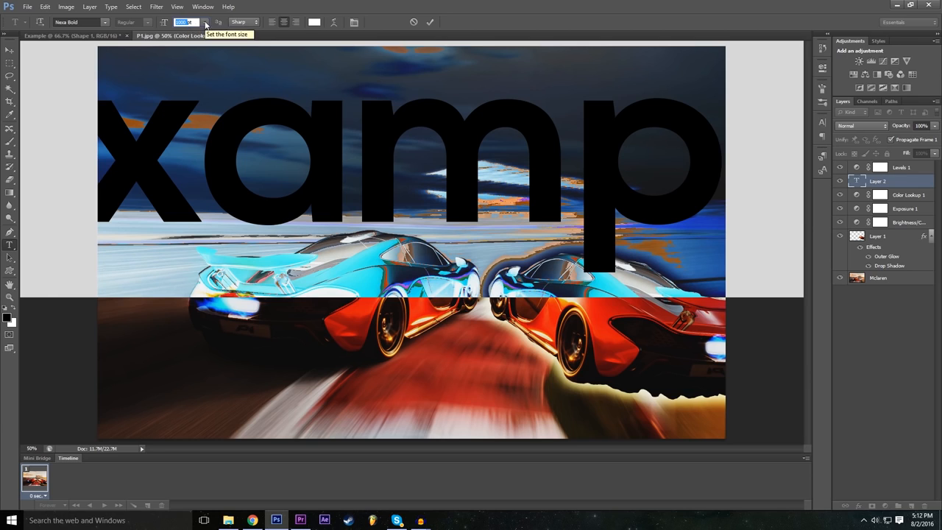
{"action": "left_click", "coordinate": [204, 22]}
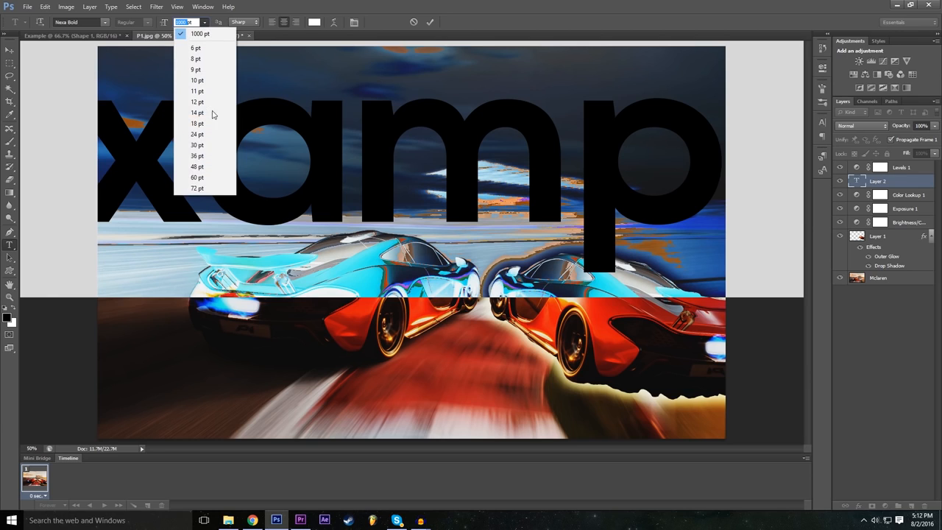
{"action": "left_click", "coordinate": [197, 188]}
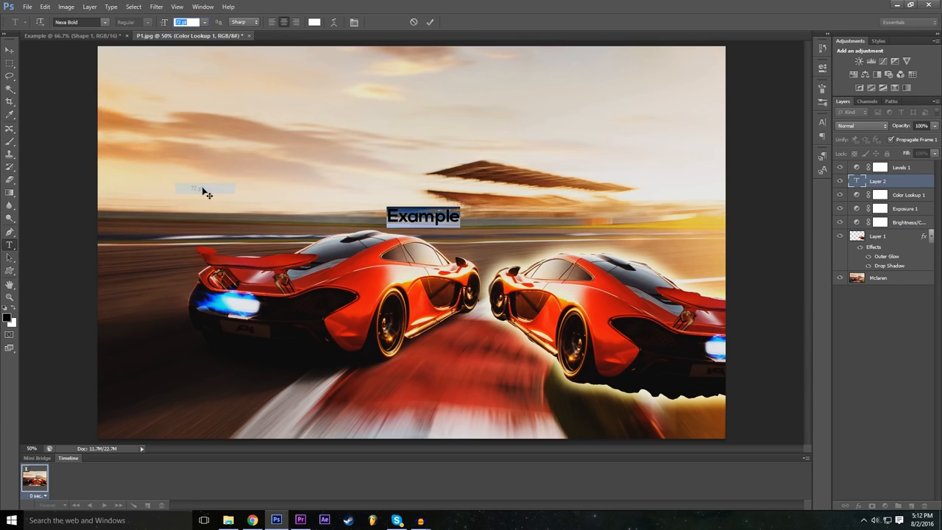
Set the "Example" text's font size to 500 pt, move it up into the sky and commit the text.
{"action": "double_click", "coordinate": [179, 22]}
{"action": "left_click_drag", "start_coordinate": [186, 22], "coordinate": [166, 23]}
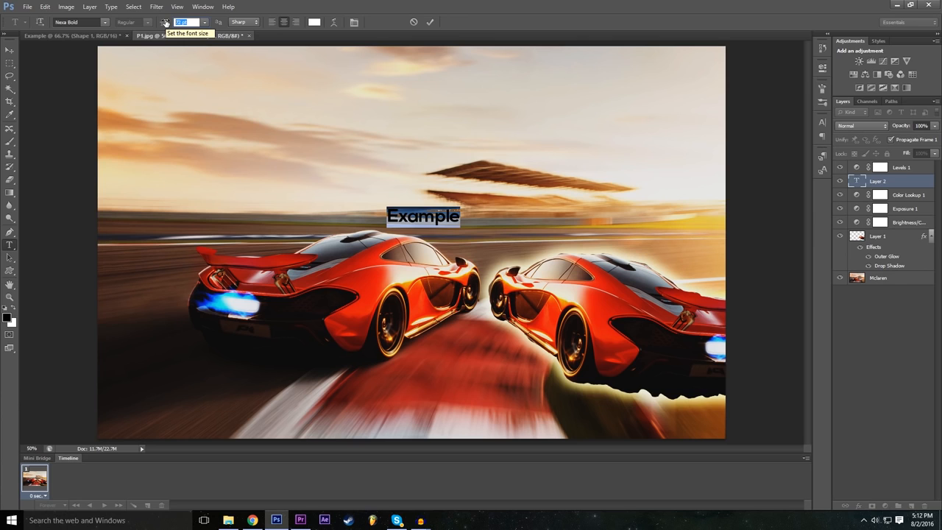
{"action": "type", "text": "500"}
{"action": "key", "text": "Return"}
{"action": "left_click_drag", "start_coordinate": [387, 321], "coordinate": [395, 253]}
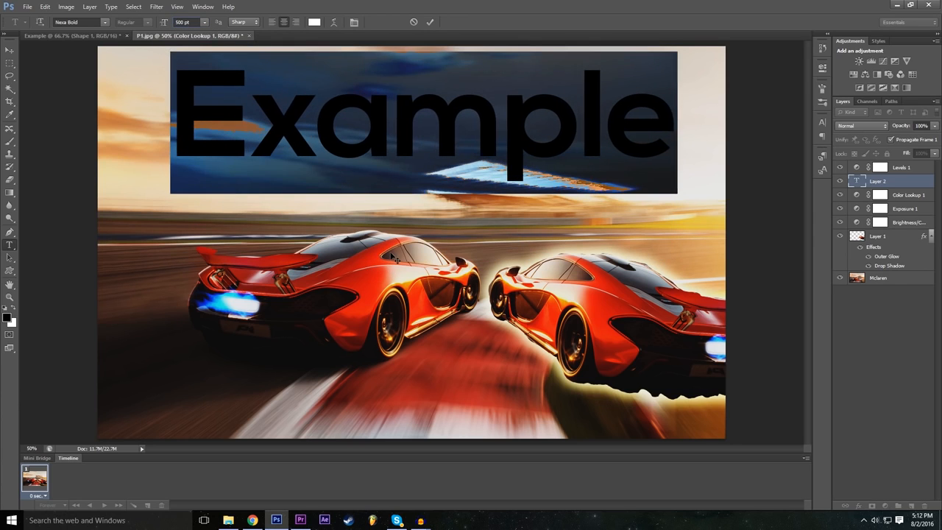
{"action": "left_click", "coordinate": [430, 22]}
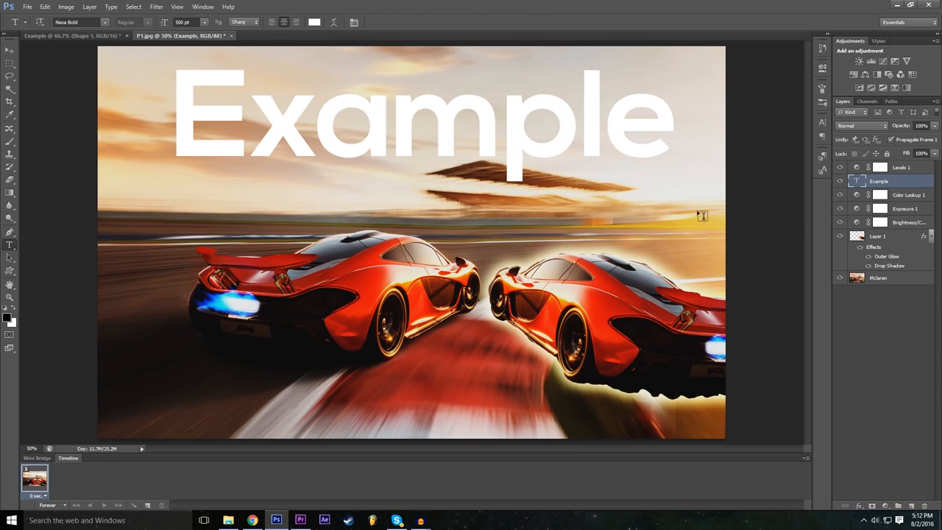
Move the Example text layer above the Levels 1 layer and open its blending options.
{"action": "left_click_drag", "start_coordinate": [895, 183], "coordinate": [896, 162]}
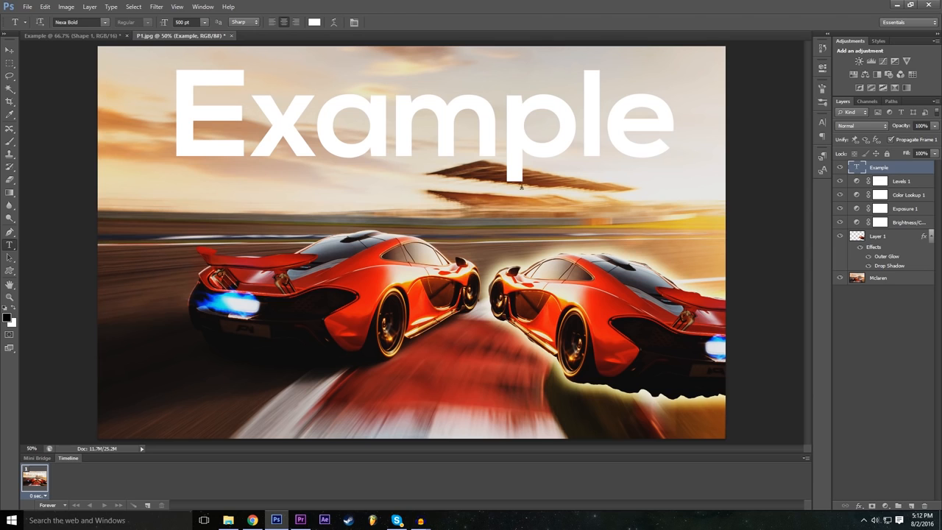
{"action": "left_click", "coordinate": [858, 506]}
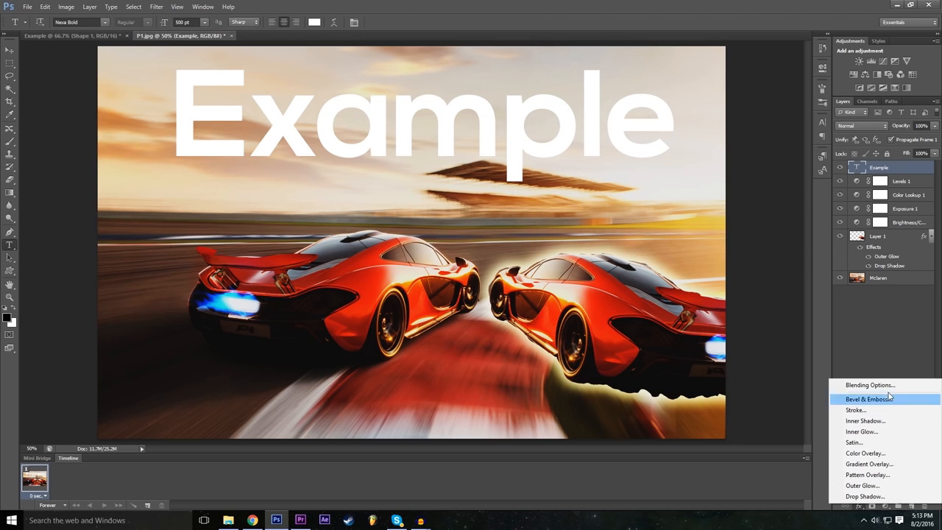
{"action": "left_click", "coordinate": [851, 388]}
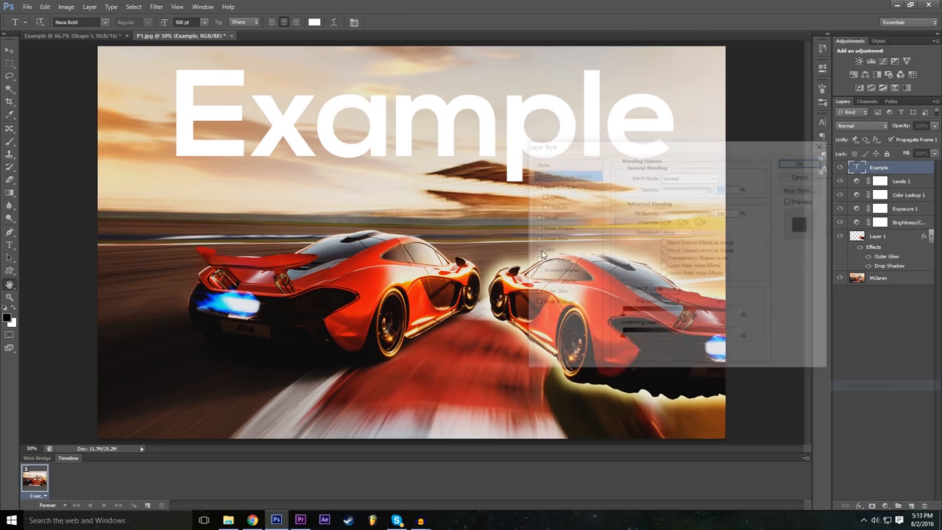
Try the Overlay, Difference and Exclusion blend modes on the Example text layer.
{"action": "left_click", "coordinate": [688, 176]}
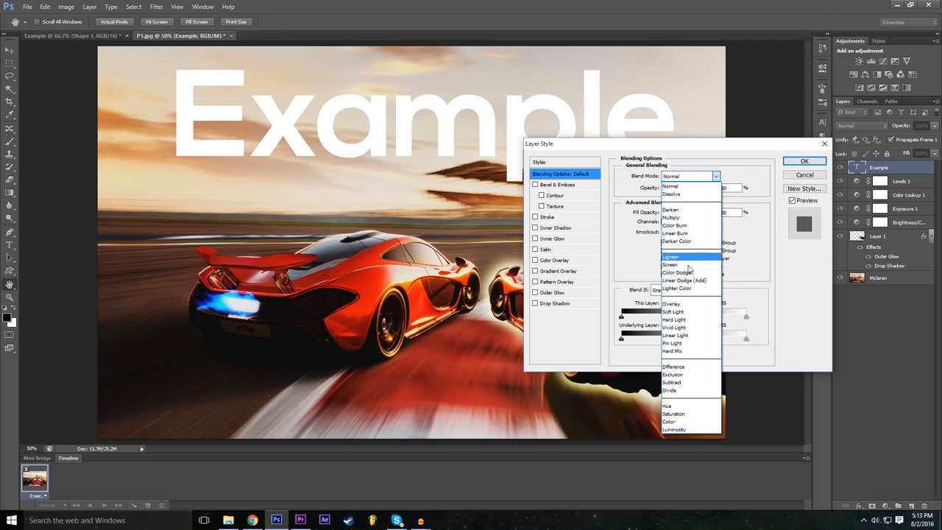
{"action": "left_click", "coordinate": [687, 305]}
{"action": "key", "text": "Tab"}
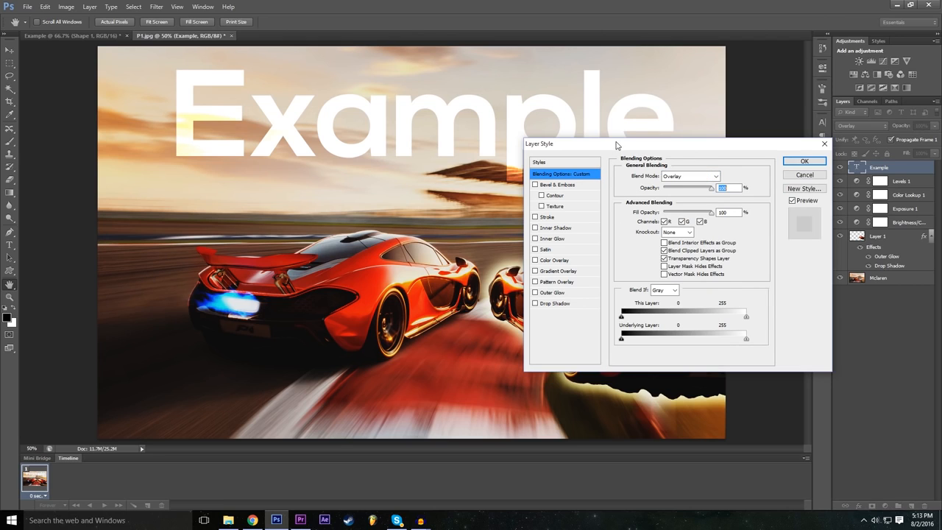
{"action": "left_click", "coordinate": [677, 177]}
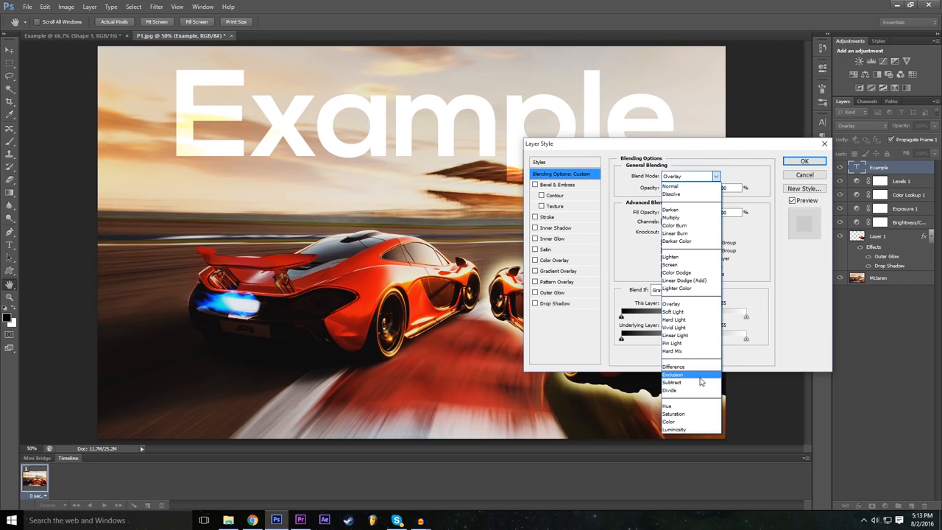
{"action": "left_click", "coordinate": [694, 368]}
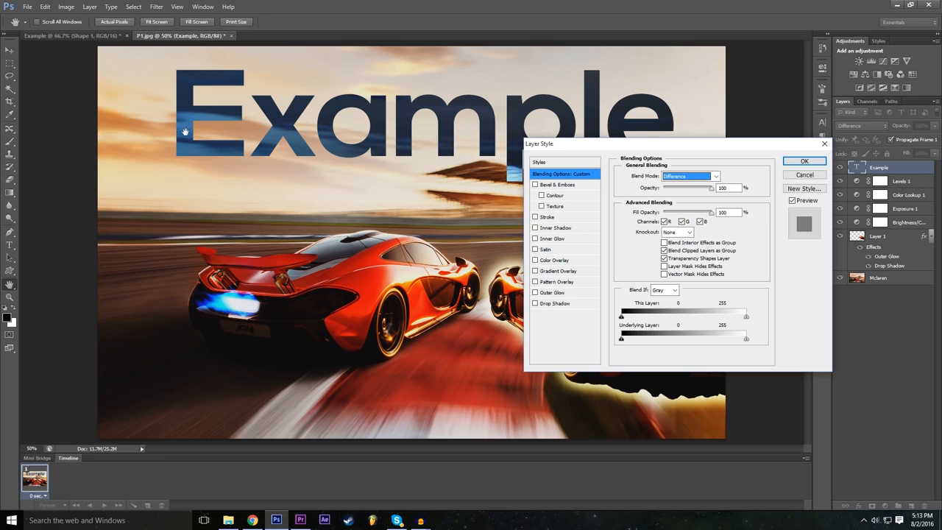
{"action": "left_click", "coordinate": [670, 176]}
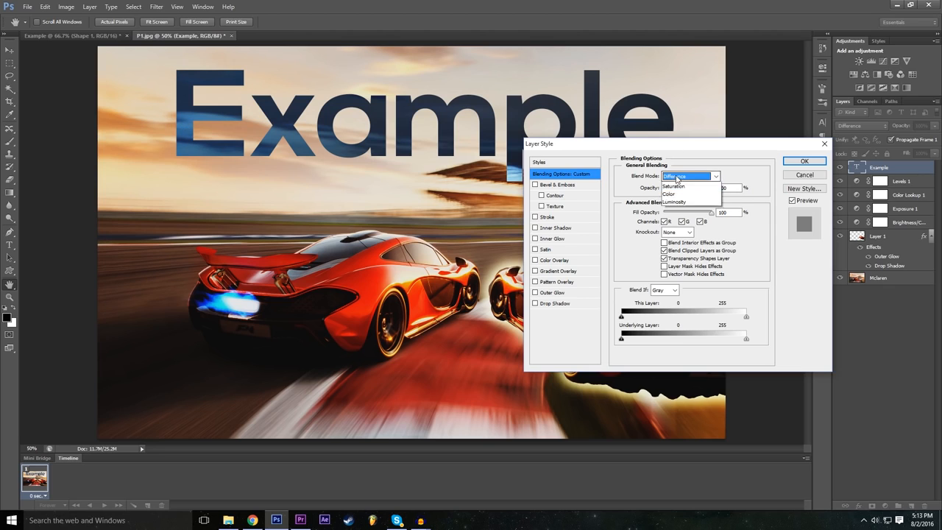
{"action": "left_click", "coordinate": [692, 368]}
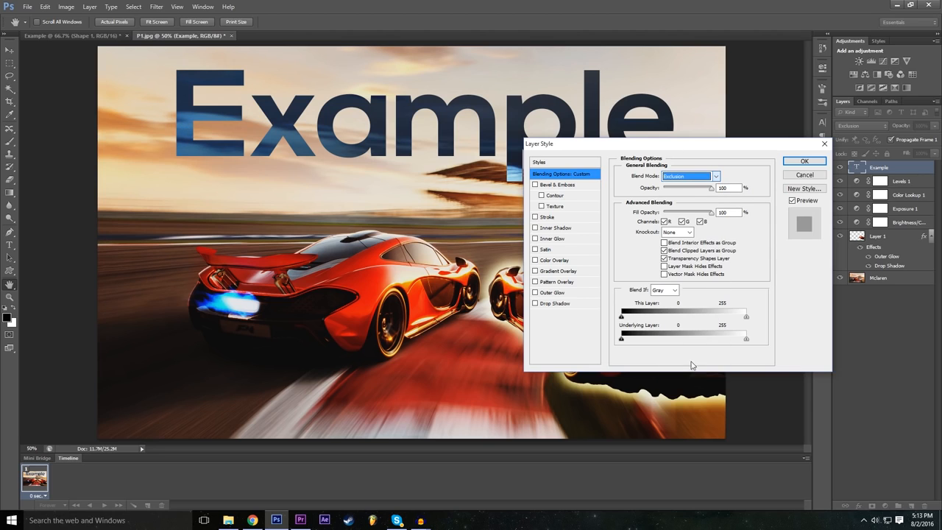
Try the Darken, Color Burn, Overlay and Vivid Light blend modes on the Example text layer.
{"action": "left_click", "coordinate": [690, 177]}
{"action": "left_click", "coordinate": [691, 209]}
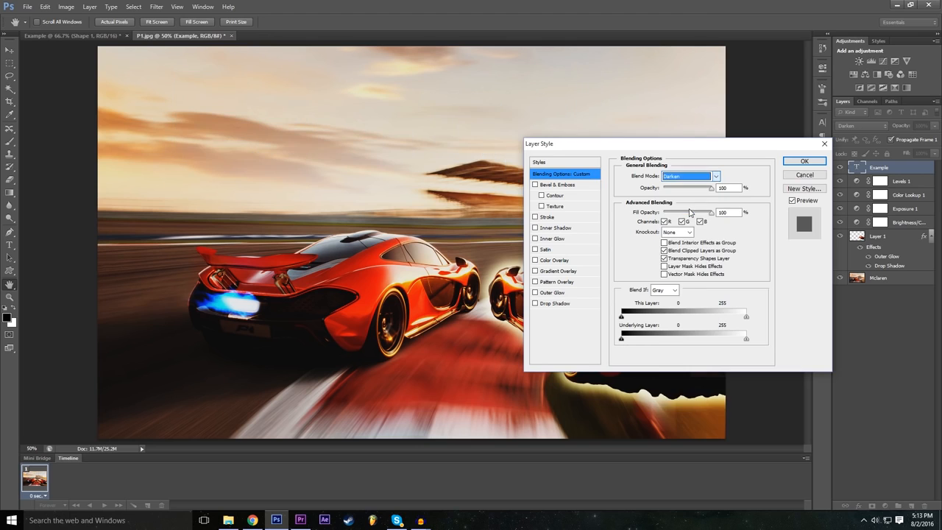
{"action": "left_click", "coordinate": [690, 177]}
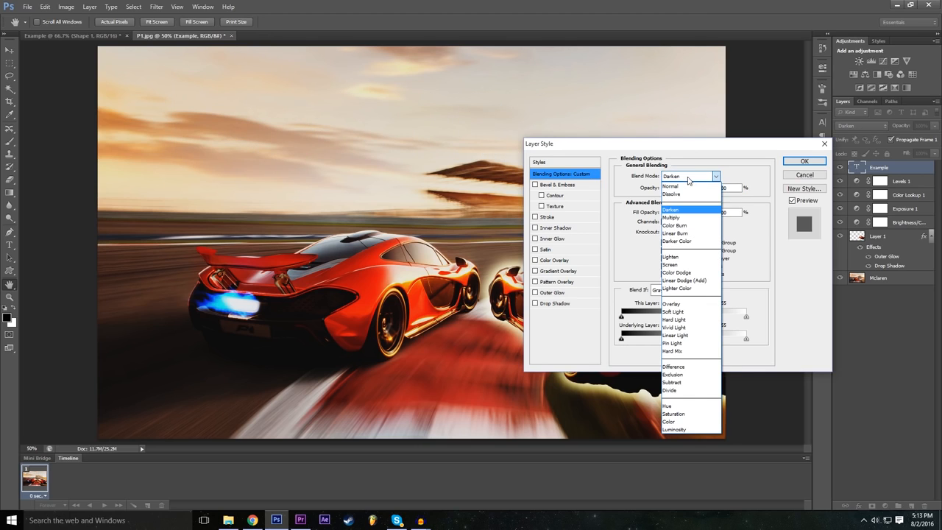
{"action": "left_click", "coordinate": [682, 226]}
{"action": "left_click", "coordinate": [690, 180]}
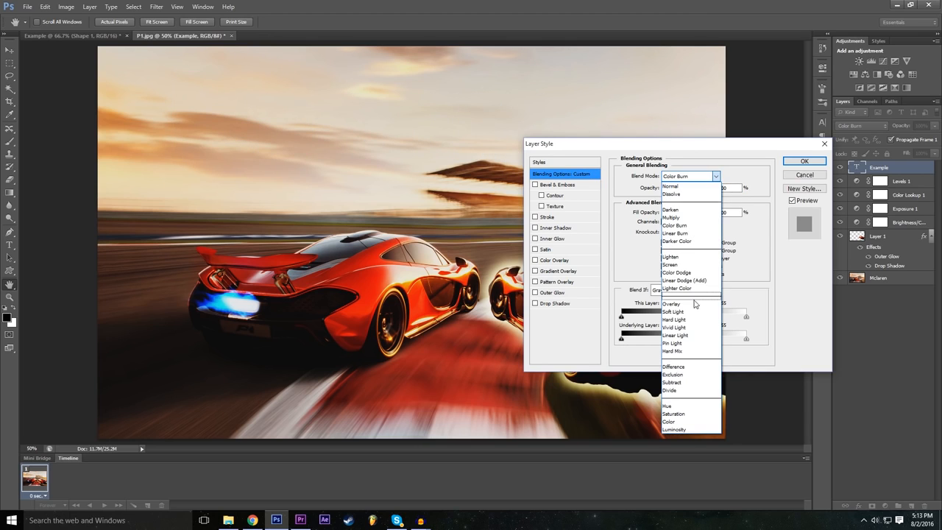
{"action": "left_click", "coordinate": [692, 303]}
{"action": "left_click", "coordinate": [690, 180]}
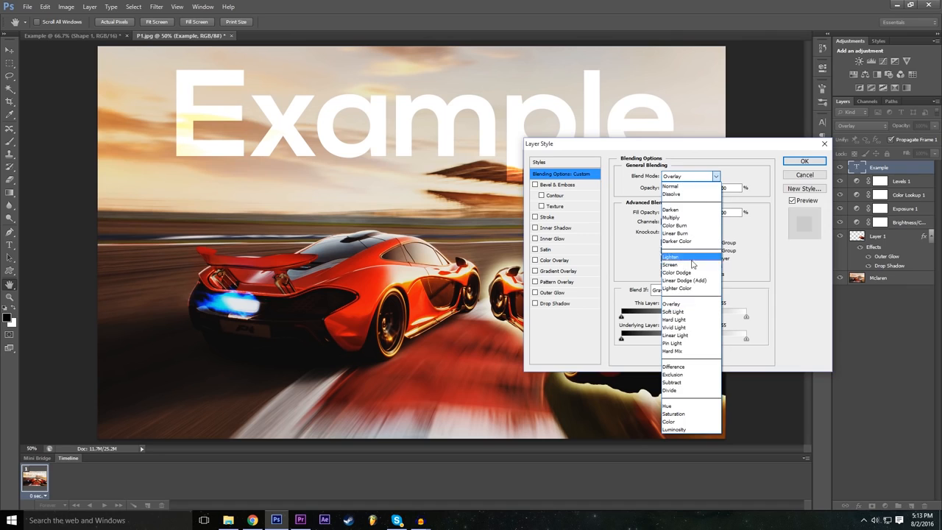
{"action": "left_click", "coordinate": [692, 328]}
Set the Example text layer's blend mode to Difference and apply the layer style.
{"action": "left_click", "coordinate": [689, 184]}
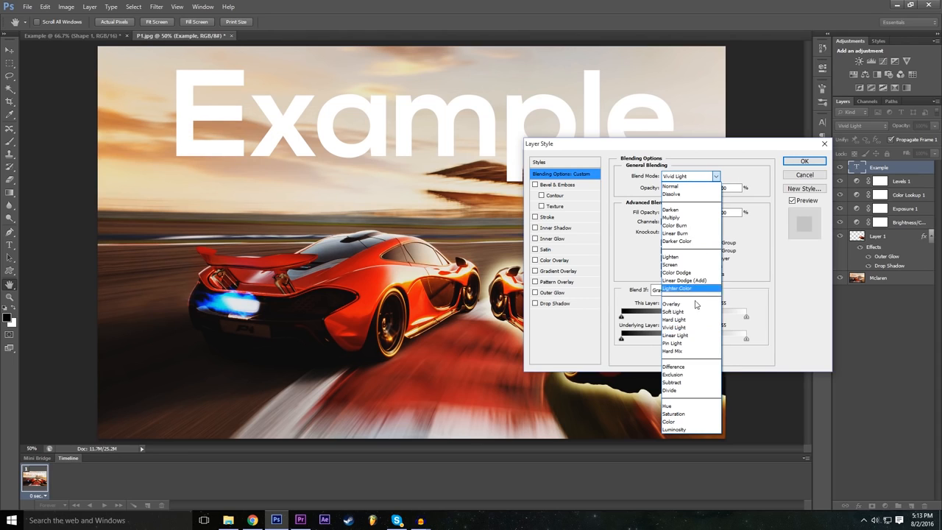
{"action": "left_click", "coordinate": [696, 363]}
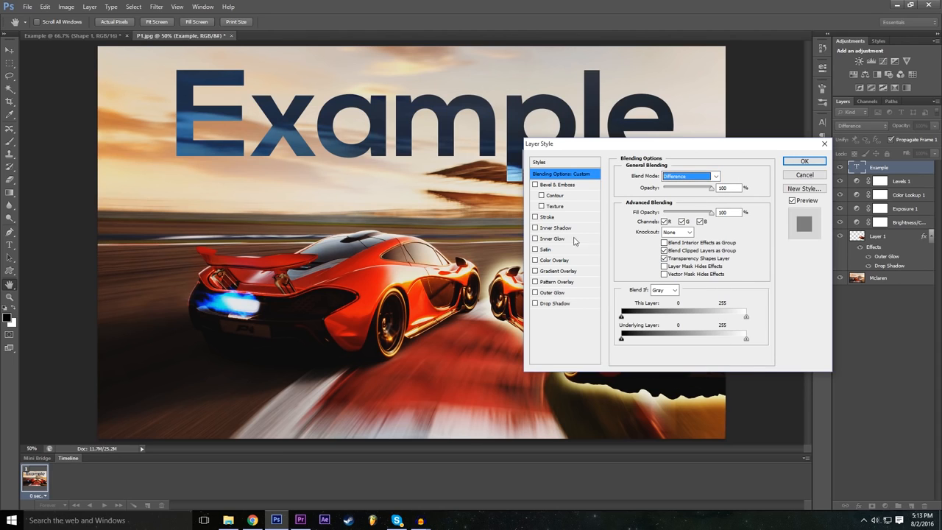
{"action": "left_click", "coordinate": [804, 160]}
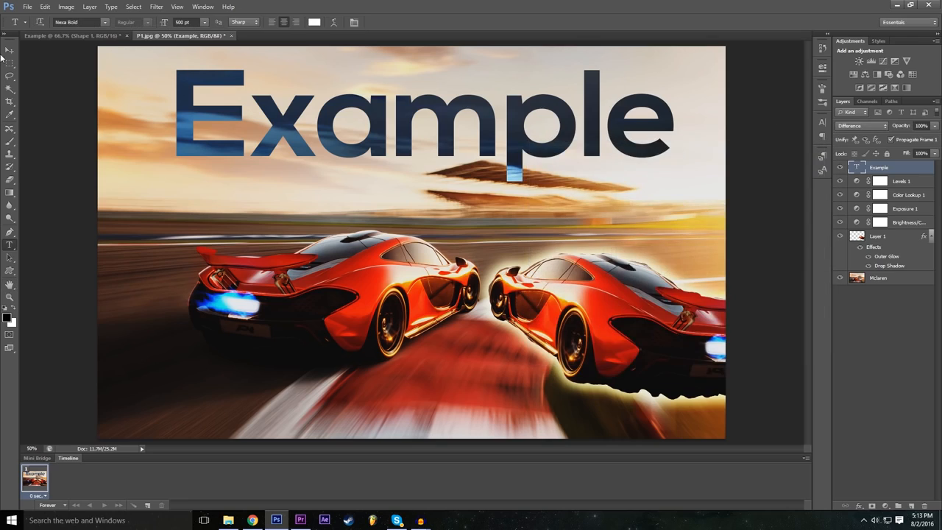
Move the Example text toward the upper-left corner of the image, keeping its layer selected.
{"action": "left_click", "coordinate": [8, 49]}
{"action": "left_click_drag", "start_coordinate": [252, 105], "coordinate": [280, 130]}
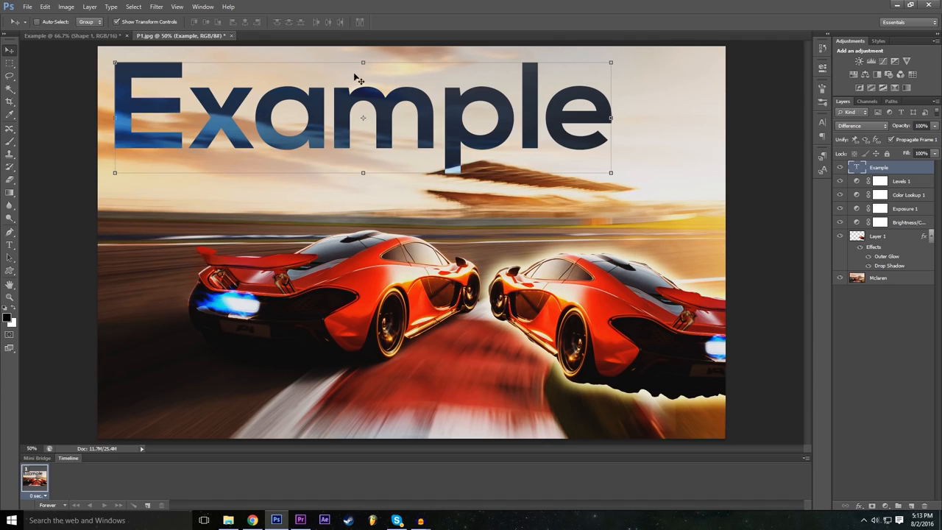
{"action": "left_click", "coordinate": [920, 343]}
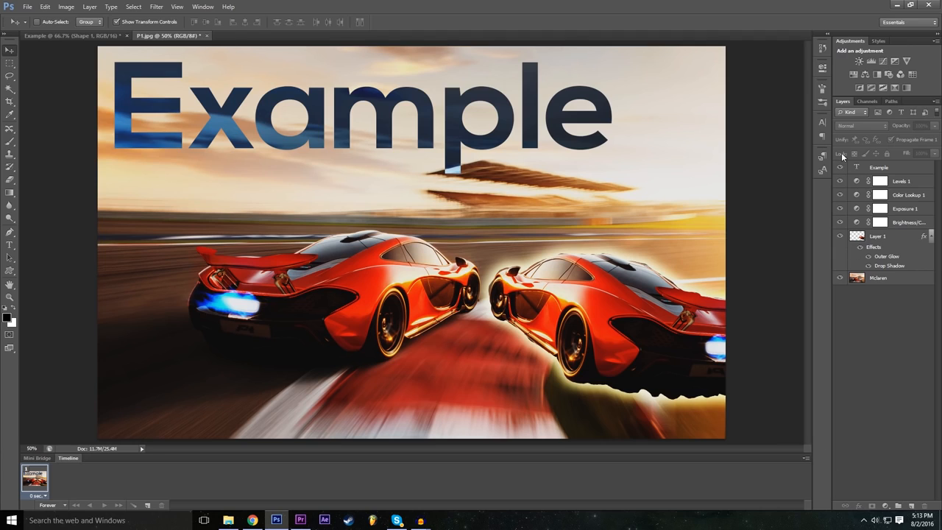
{"action": "left_click", "coordinate": [875, 171]}
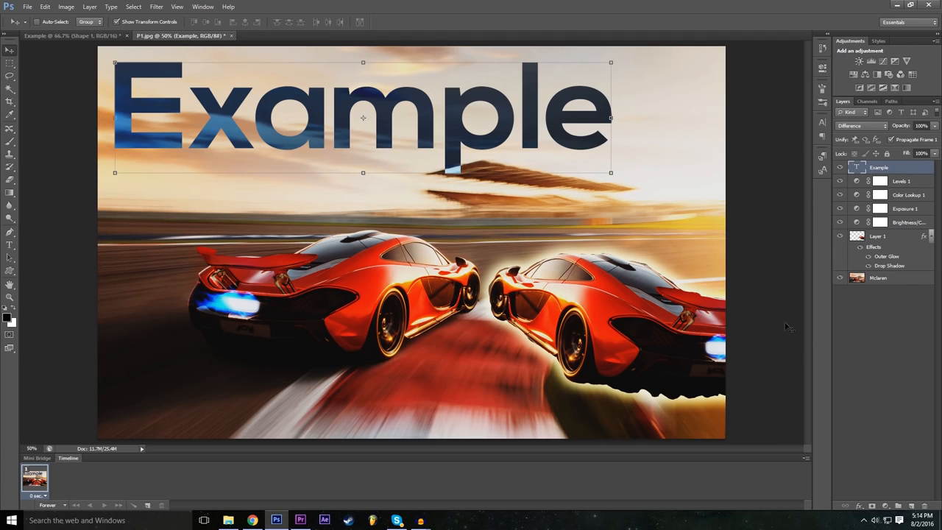
{"action": "left_click", "coordinate": [859, 506]}
{"action": "left_click", "coordinate": [860, 508]}
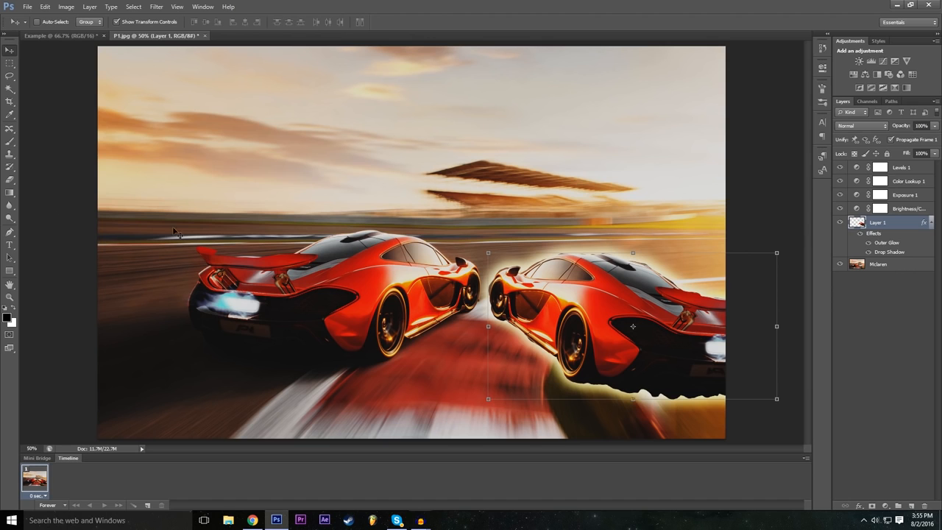
Set up the Eraser tool with a soft 100 px brush at 0% hardness.
{"action": "left_click", "coordinate": [11, 181]}
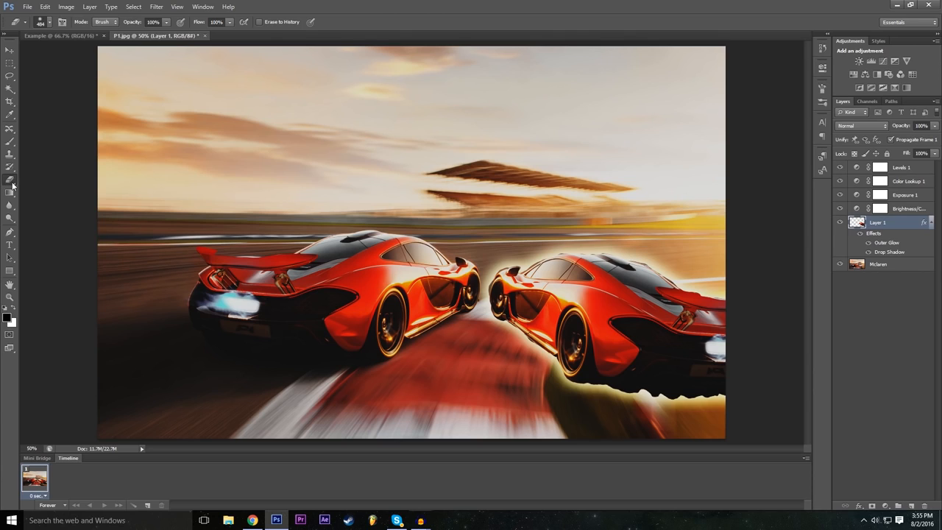
{"action": "left_click", "coordinate": [50, 23]}
{"action": "left_click_drag", "start_coordinate": [23, 76], "coordinate": [11, 79]}
{"action": "left_click_drag", "start_coordinate": [66, 50], "coordinate": [62, 50]}
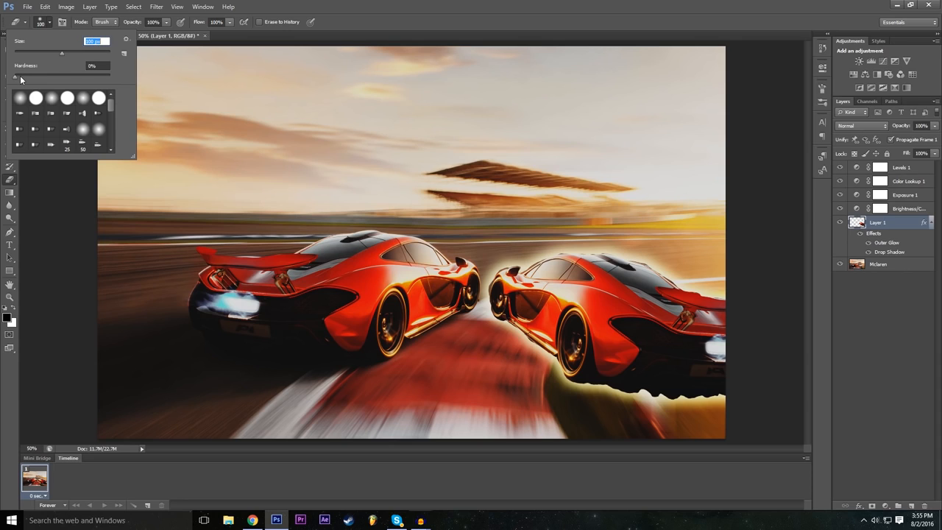
{"action": "left_click_drag", "start_coordinate": [19, 77], "coordinate": [71, 76]}
{"action": "left_click_drag", "start_coordinate": [32, 80], "coordinate": [22, 79]}
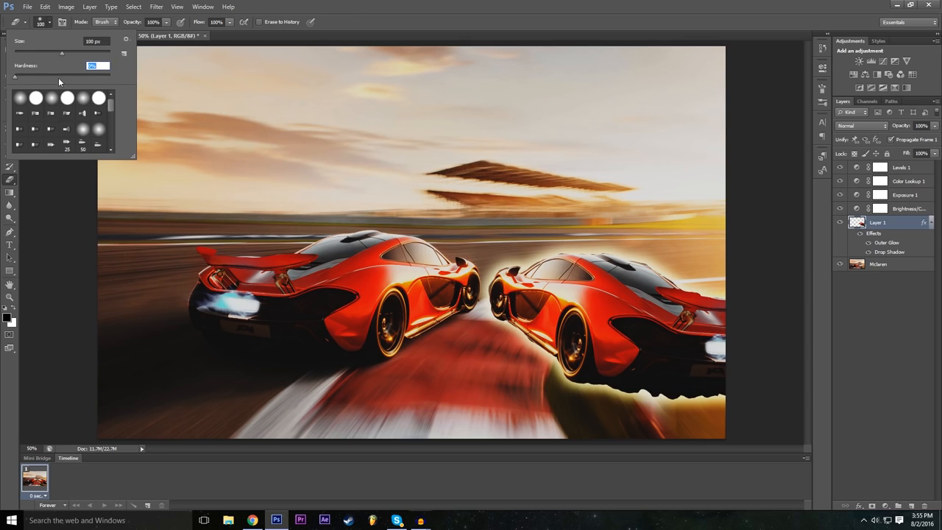
{"action": "left_click", "coordinate": [414, 6]}
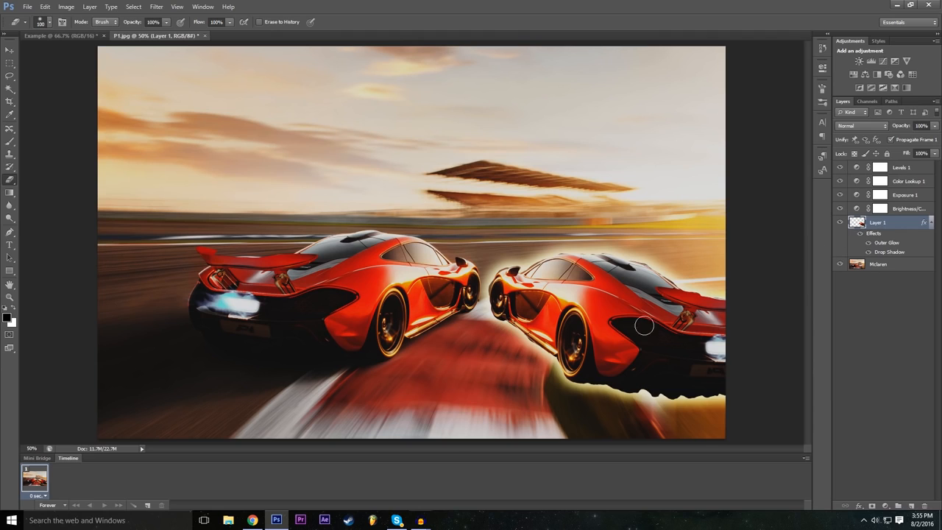
Erase the upper part of the right-hand car on Layer 1 with the soft eraser and undo the erasing.
{"action": "mouse_move", "coordinate": [507, 362]}
{"action": "left_mouse_down"}
{"action": "mouse_move", "coordinate": [639, 220]}
{"action": "mouse_move", "coordinate": [477, 371]}
{"action": "mouse_move", "coordinate": [588, 275]}
{"action": "mouse_move", "coordinate": [561, 254]}
{"action": "mouse_move", "coordinate": [526, 284]}
{"action": "mouse_move", "coordinate": [529, 260]}
{"action": "mouse_move", "coordinate": [506, 260]}
{"action": "mouse_move", "coordinate": [493, 314]}
{"action": "mouse_move", "coordinate": [606, 303]}
{"action": "mouse_move", "coordinate": [642, 273]}
{"action": "mouse_move", "coordinate": [549, 333]}
{"action": "mouse_move", "coordinate": [642, 209]}
{"action": "mouse_move", "coordinate": [650, 245]}
{"action": "mouse_move", "coordinate": [643, 320]}
{"action": "mouse_move", "coordinate": [699, 347]}
{"action": "mouse_move", "coordinate": [705, 284]}
{"action": "mouse_move", "coordinate": [656, 279]}
{"action": "mouse_move", "coordinate": [723, 342]}
{"action": "mouse_move", "coordinate": [722, 295]}
{"action": "mouse_move", "coordinate": [666, 284]}
{"action": "mouse_move", "coordinate": [683, 320]}
{"action": "mouse_move", "coordinate": [705, 334]}
{"action": "mouse_move", "coordinate": [707, 323]}
{"action": "mouse_move", "coordinate": [693, 334]}
{"action": "mouse_move", "coordinate": [736, 351]}
{"action": "left_mouse_up"}
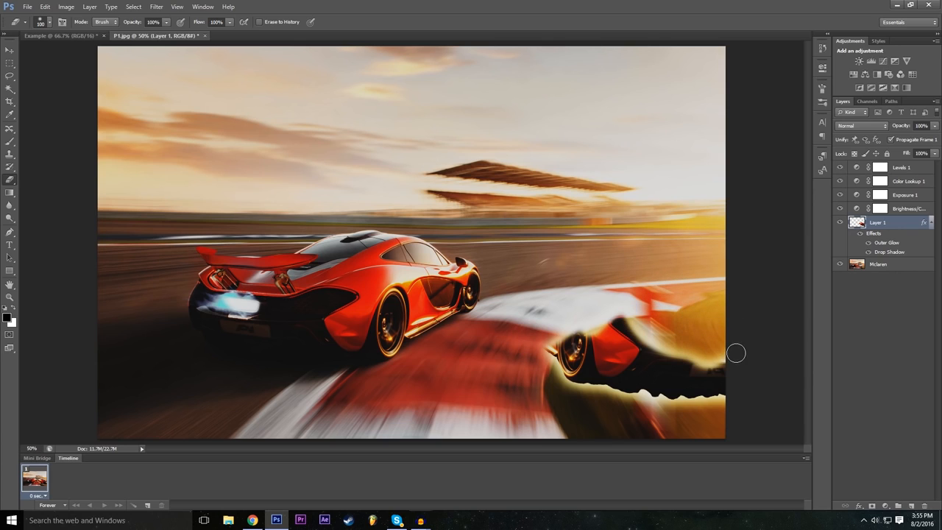
{"action": "left_click", "coordinate": [45, 7]}
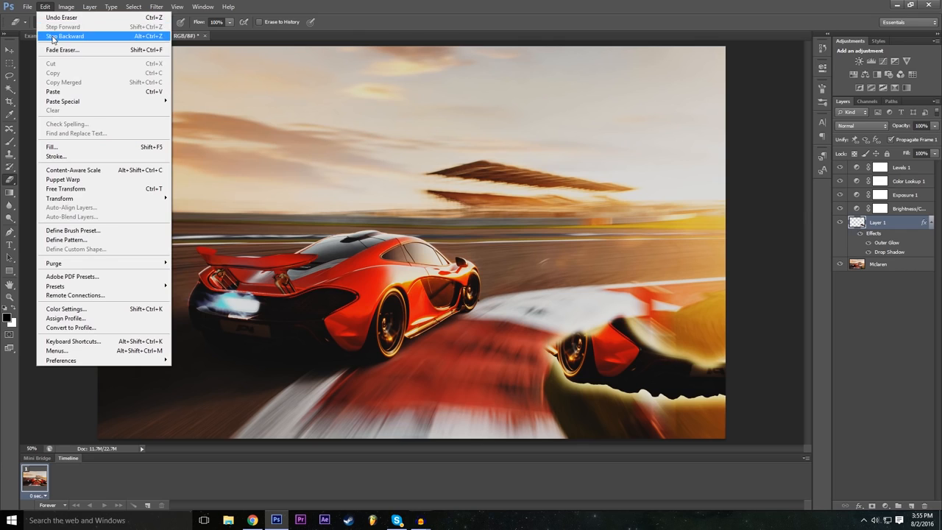
{"action": "left_click", "coordinate": [52, 37]}
Set the eraser hardness to 100% and erase the front of the right-hand car on Layer 1.
{"action": "left_click", "coordinate": [45, 23]}
{"action": "left_click", "coordinate": [28, 75]}
{"action": "left_click_drag", "start_coordinate": [85, 79], "coordinate": [174, 72]}
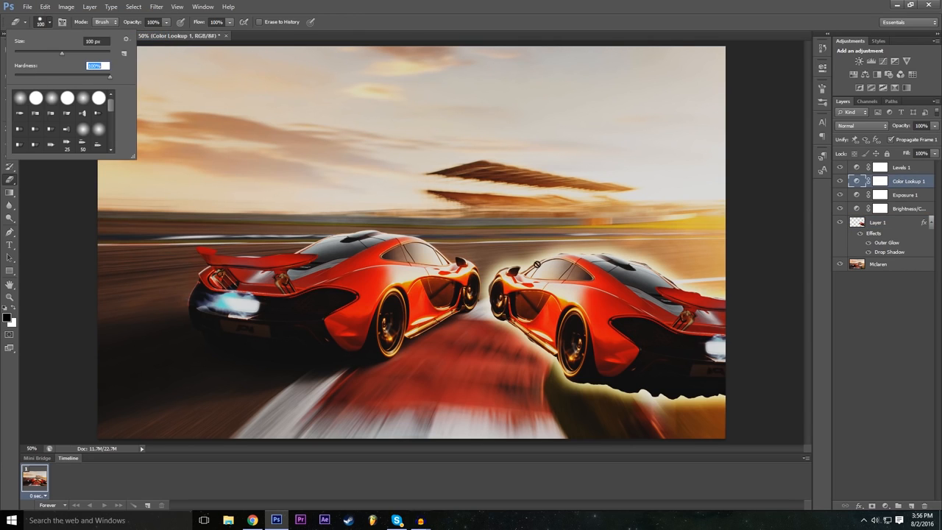
{"action": "left_click", "coordinate": [540, 5]}
{"action": "left_click", "coordinate": [868, 222]}
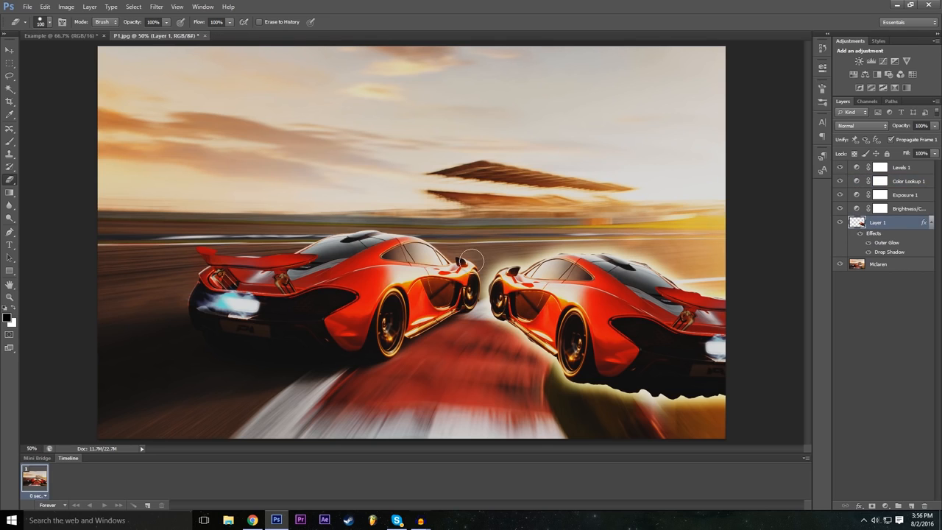
{"action": "mouse_move", "coordinate": [488, 334]}
{"action": "left_mouse_down"}
{"action": "mouse_move", "coordinate": [533, 251]}
{"action": "mouse_move", "coordinate": [497, 279]}
{"action": "mouse_move", "coordinate": [476, 305]}
{"action": "mouse_move", "coordinate": [581, 224]}
{"action": "mouse_move", "coordinate": [506, 315]}
{"action": "mouse_move", "coordinate": [504, 331]}
{"action": "mouse_move", "coordinate": [620, 211]}
{"action": "mouse_move", "coordinate": [481, 366]}
{"action": "left_mouse_up"}
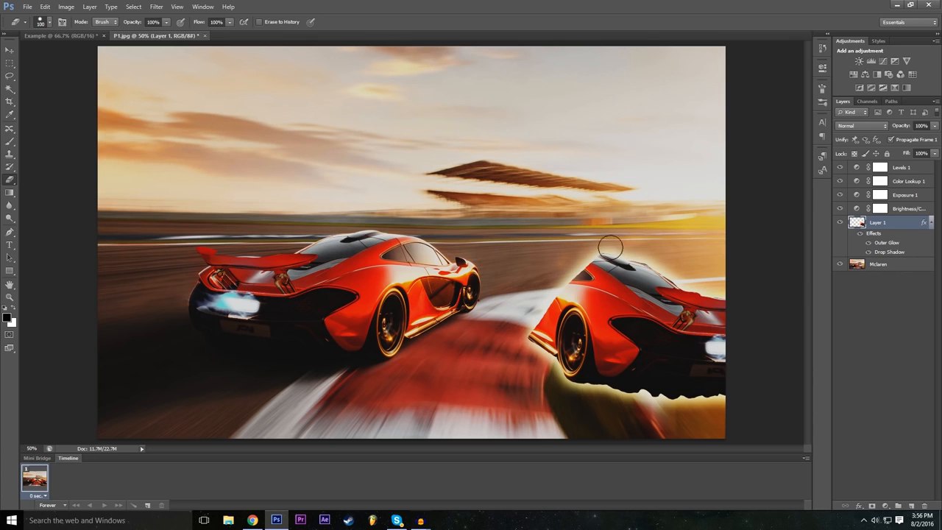
Set the eraser hardness to 0% and erase a soft stroke through the rear half of the right-hand car.
{"action": "left_click", "coordinate": [51, 22]}
{"action": "left_click_drag", "start_coordinate": [61, 77], "coordinate": [14, 88]}
{"action": "left_click", "coordinate": [630, 4]}
{"action": "mouse_move", "coordinate": [677, 295]}
{"action": "left_mouse_down"}
{"action": "mouse_move", "coordinate": [645, 330]}
{"action": "mouse_move", "coordinate": [584, 391]}
{"action": "mouse_move", "coordinate": [644, 348]}
{"action": "mouse_move", "coordinate": [697, 285]}
{"action": "mouse_move", "coordinate": [584, 393]}
{"action": "mouse_move", "coordinate": [699, 314]}
{"action": "mouse_move", "coordinate": [611, 350]}
{"action": "mouse_move", "coordinate": [632, 335]}
{"action": "left_mouse_up"}
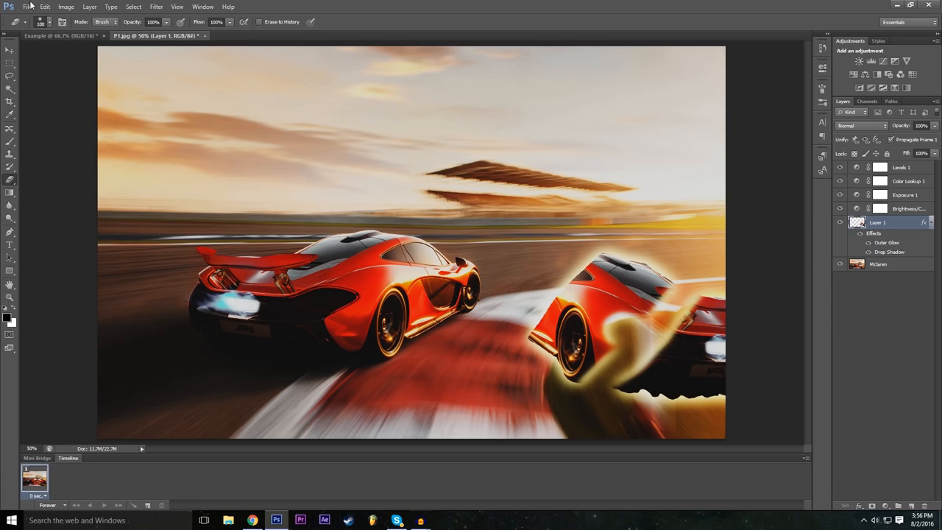
Choose a 59 px shaped brush preset for the eraser and erase most of what remains of the right-hand car.
{"action": "left_click", "coordinate": [44, 22]}
{"action": "scroll", "coordinate": [68, 113], "scroll_direction": "down", "scroll_amount": 5}
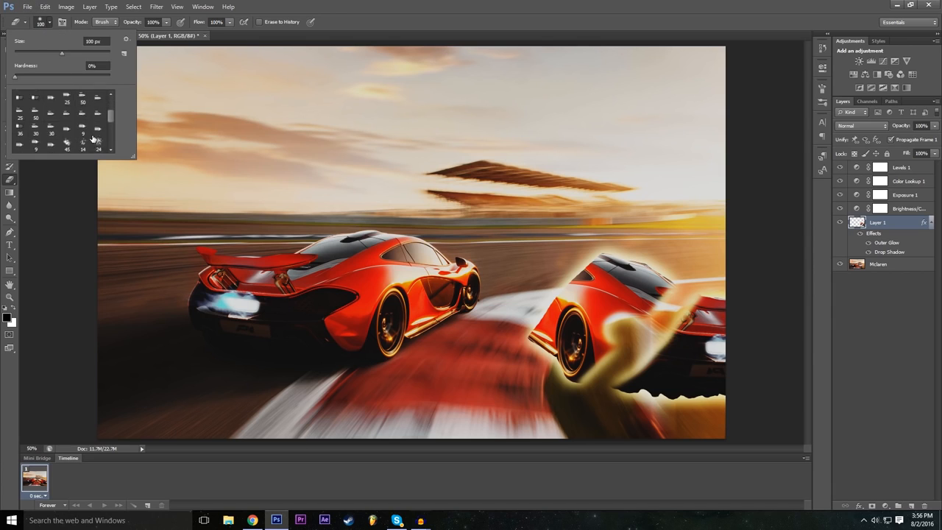
{"action": "left_click", "coordinate": [97, 111]}
{"action": "left_click", "coordinate": [67, 113]}
{"action": "mouse_move", "coordinate": [597, 307]}
{"action": "left_mouse_down"}
{"action": "mouse_move", "coordinate": [612, 305]}
{"action": "mouse_move", "coordinate": [557, 321]}
{"action": "mouse_move", "coordinate": [576, 294]}
{"action": "mouse_move", "coordinate": [622, 283]}
{"action": "mouse_move", "coordinate": [615, 269]}
{"action": "left_mouse_up"}
{"action": "mouse_move", "coordinate": [669, 317]}
{"action": "left_mouse_down"}
{"action": "mouse_move", "coordinate": [688, 346]}
{"action": "mouse_move", "coordinate": [705, 345]}
{"action": "mouse_move", "coordinate": [711, 379]}
{"action": "mouse_move", "coordinate": [658, 386]}
{"action": "left_mouse_up"}
{"action": "mouse_move", "coordinate": [666, 396]}
{"action": "left_mouse_down"}
{"action": "mouse_move", "coordinate": [536, 367]}
{"action": "mouse_move", "coordinate": [560, 351]}
{"action": "mouse_move", "coordinate": [528, 336]}
{"action": "mouse_move", "coordinate": [541, 336]}
{"action": "mouse_move", "coordinate": [555, 307]}
{"action": "mouse_move", "coordinate": [552, 325]}
{"action": "mouse_move", "coordinate": [513, 351]}
{"action": "mouse_move", "coordinate": [566, 317]}
{"action": "mouse_move", "coordinate": [578, 328]}
{"action": "mouse_move", "coordinate": [588, 300]}
{"action": "mouse_move", "coordinate": [585, 254]}
{"action": "mouse_move", "coordinate": [534, 300]}
{"action": "mouse_move", "coordinate": [604, 258]}
{"action": "mouse_move", "coordinate": [568, 290]}
{"action": "mouse_move", "coordinate": [574, 299]}
{"action": "mouse_move", "coordinate": [589, 274]}
{"action": "mouse_move", "coordinate": [645, 274]}
{"action": "mouse_move", "coordinate": [653, 281]}
{"action": "mouse_move", "coordinate": [631, 292]}
{"action": "mouse_move", "coordinate": [673, 339]}
{"action": "mouse_move", "coordinate": [682, 408]}
{"action": "mouse_move", "coordinate": [712, 380]}
{"action": "left_mouse_up"}
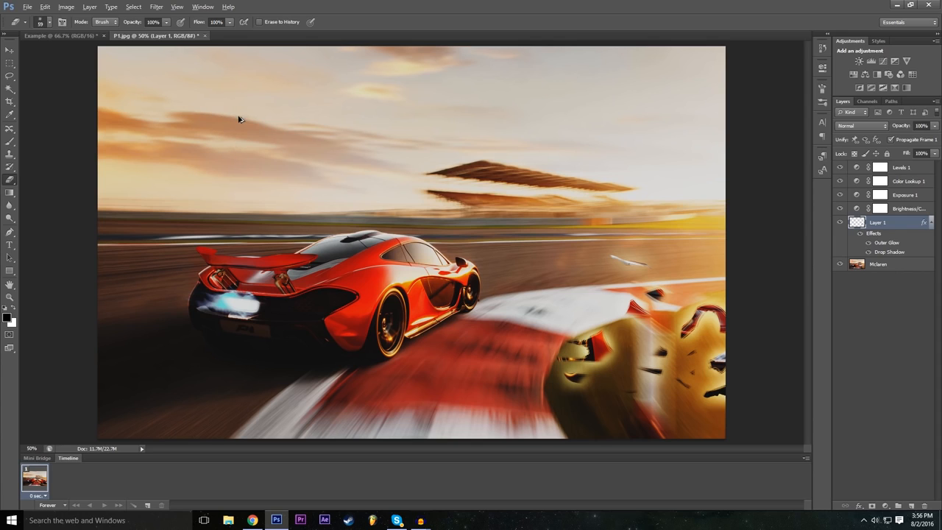
Step back through all the eraser strokes to restore the right-hand car on Layer 1.
{"action": "key", "text": "ctrl+alt+z"}
{"action": "key", "text": "ctrl+alt+z"}
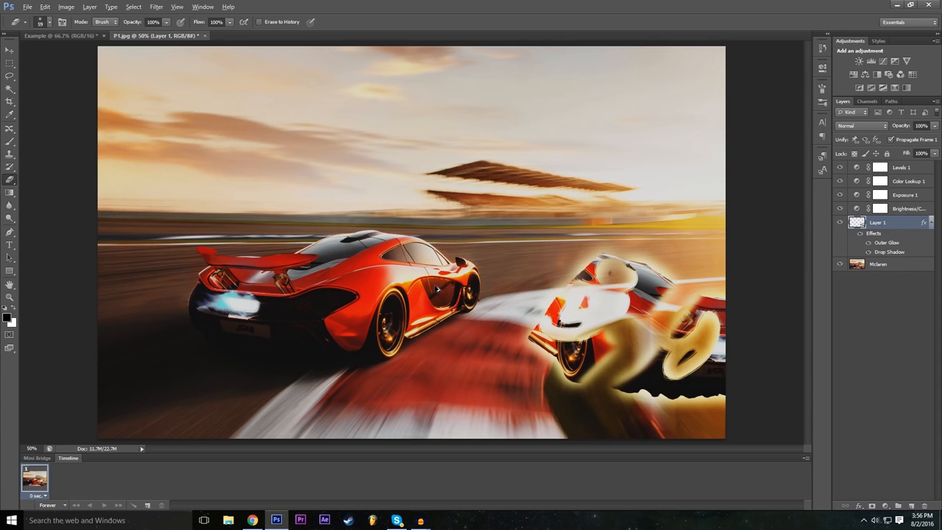
{"action": "key", "text": "ctrl+alt+z"}
{"action": "key", "text": "ctrl+alt+z"}
{"action": "key", "text": "ctrl+alt+z"}
{"action": "key", "text": "ctrl+alt+z"}
{"action": "key", "text": "ctrl+alt+z"}
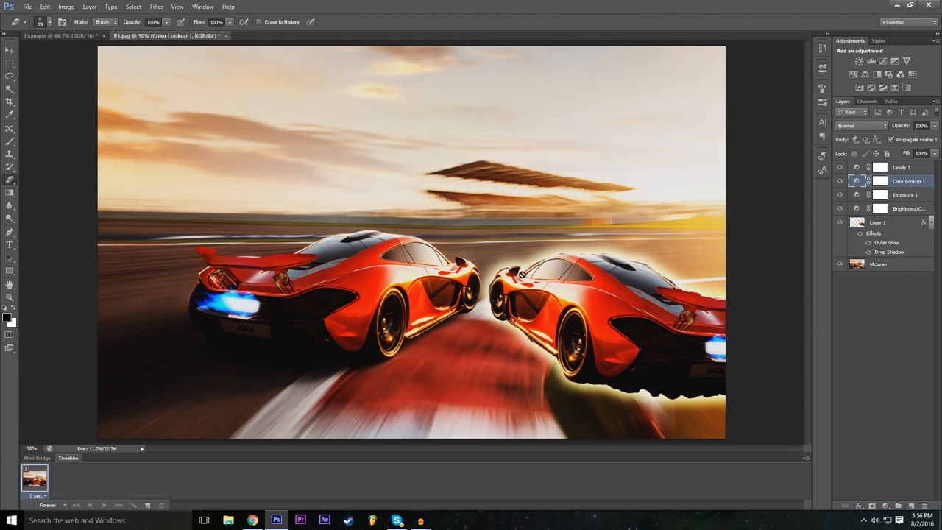
Activate the Pen tool in Path mode.
{"action": "left_click", "coordinate": [9, 233]}
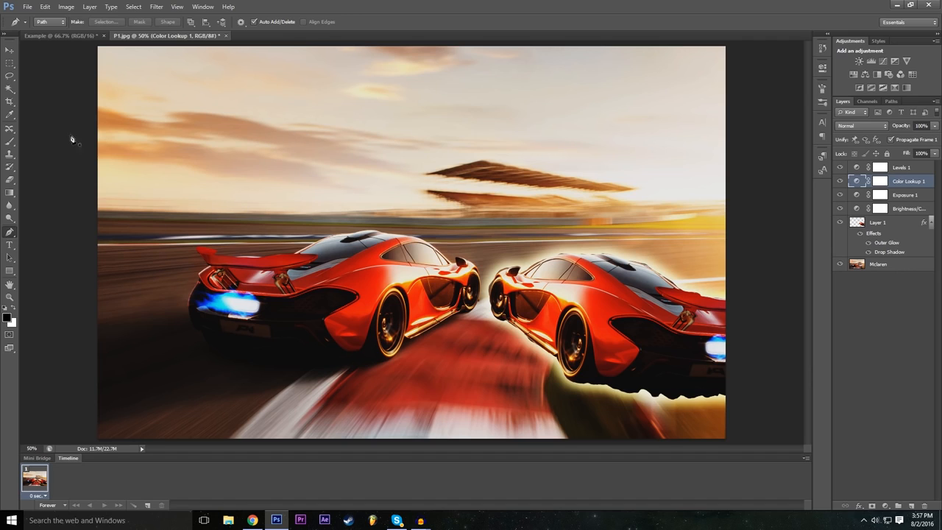
{"action": "left_click", "coordinate": [90, 36]}
{"action": "left_click", "coordinate": [163, 35]}
{"action": "left_click", "coordinate": [36, 5]}
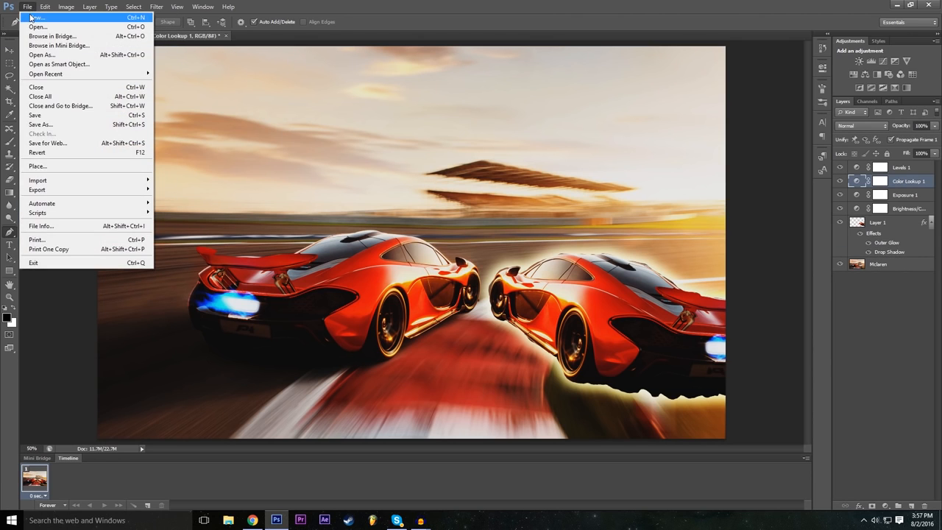
{"action": "left_click", "coordinate": [33, 16]}
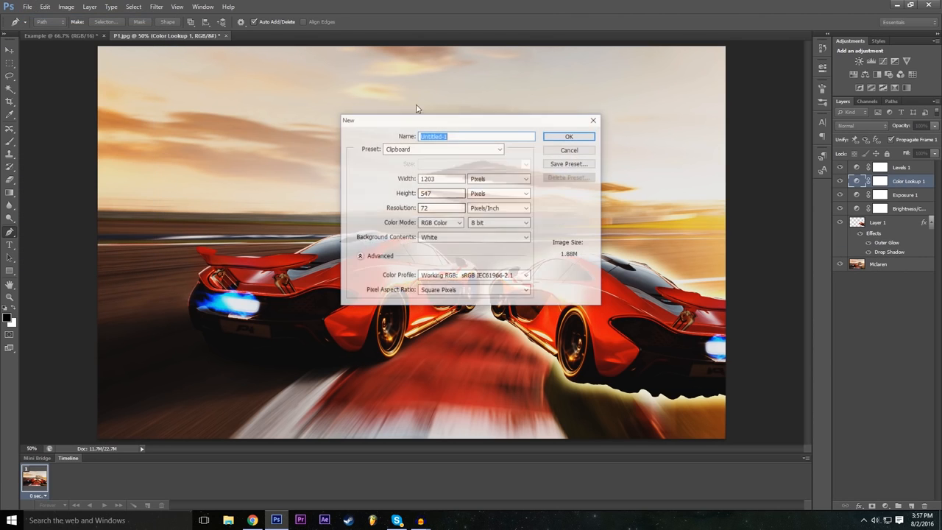
{"action": "left_click", "coordinate": [456, 180]}
{"action": "double_click", "coordinate": [457, 180]}
{"action": "type", "text": "1920"}
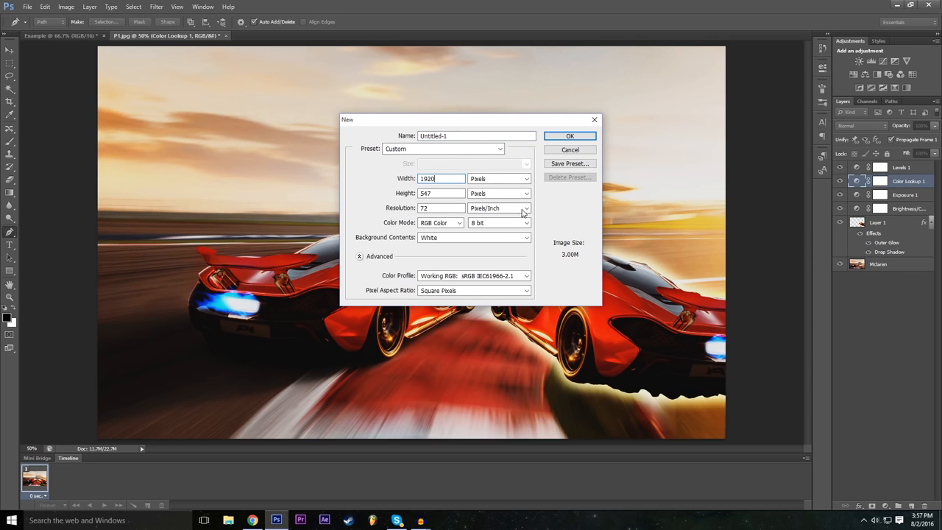
{"action": "double_click", "coordinate": [427, 195]}
{"action": "left_click", "coordinate": [427, 194]}
{"action": "left_click", "coordinate": [570, 149]}
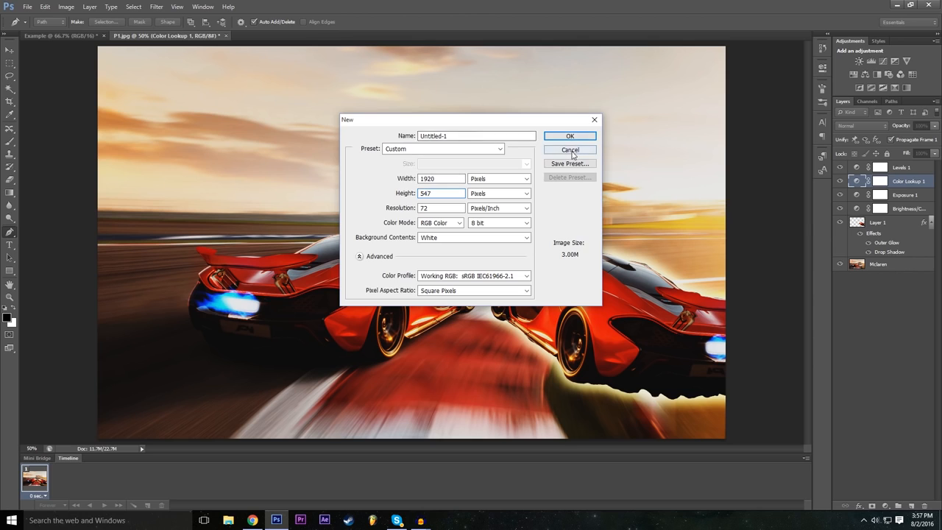
Switch to the Example document, select the Background layer and leave the Rectangle 1 layer hidden.
{"action": "left_click", "coordinate": [48, 35]}
{"action": "left_click", "coordinate": [841, 171]}
{"action": "left_click", "coordinate": [880, 251]}
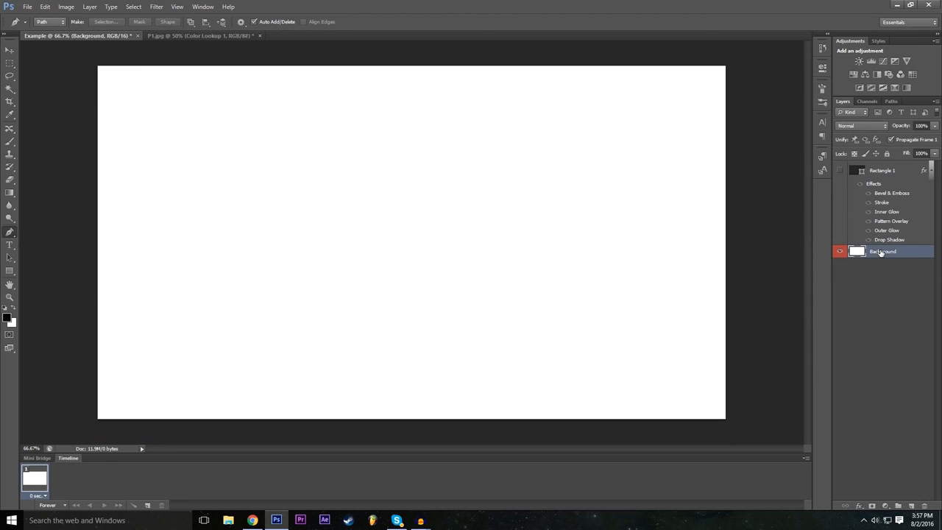
{"action": "left_click", "coordinate": [839, 171]}
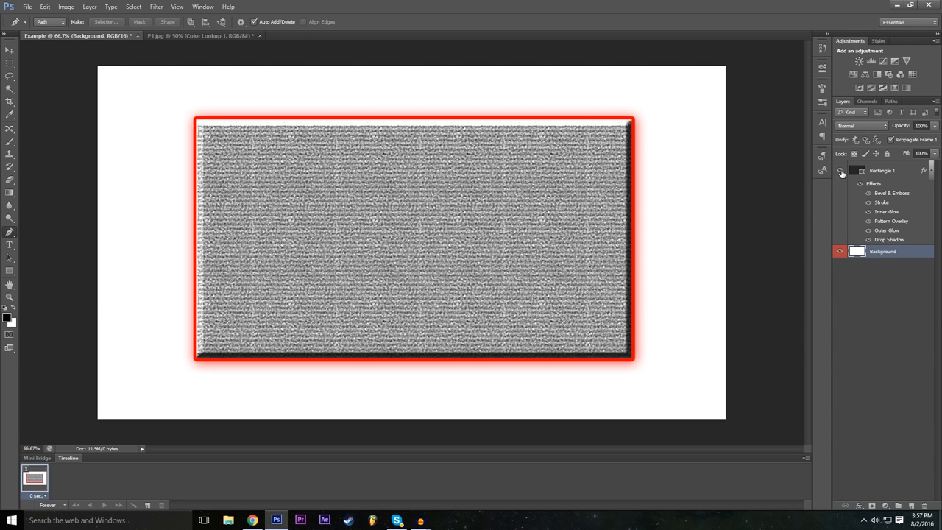
{"action": "left_click", "coordinate": [840, 171]}
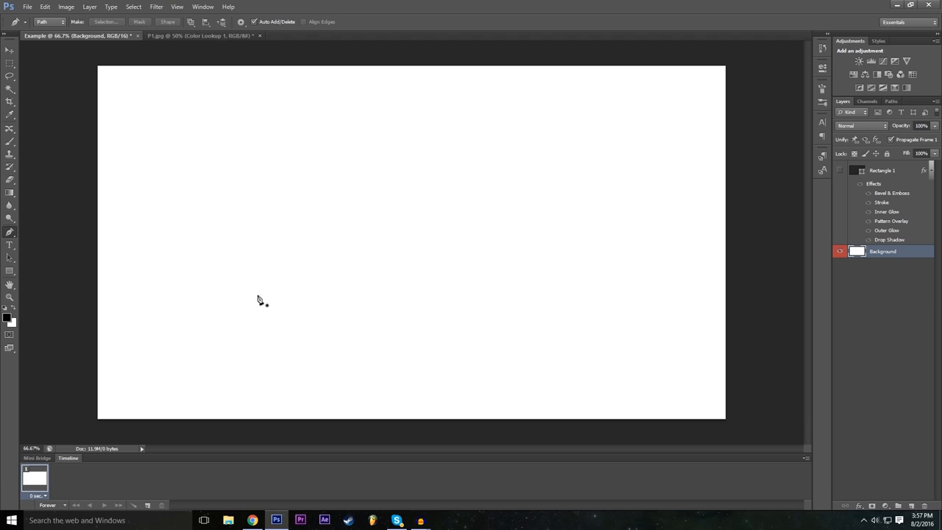
Start a pen path with an anchor in the canvas's upper-left area, try three more anchors and undo those three.
{"action": "left_click", "coordinate": [261, 142]}
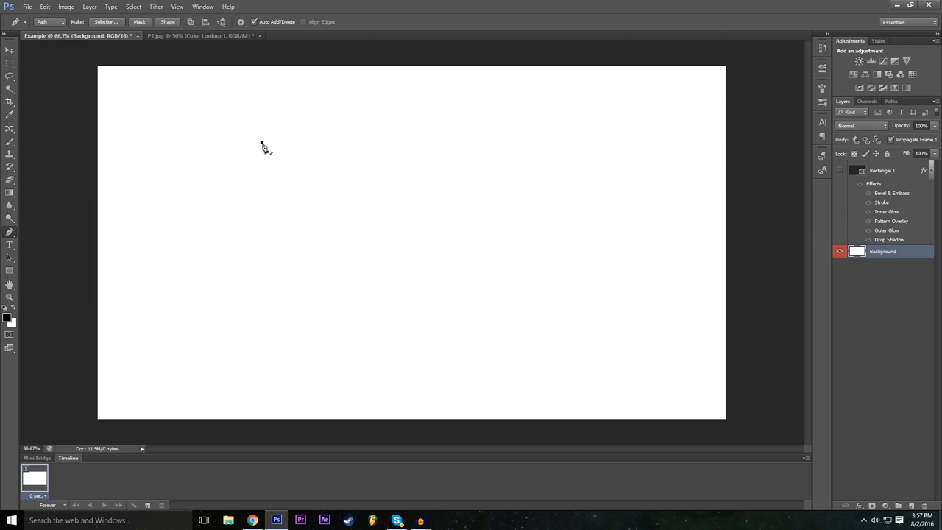
{"action": "left_click", "coordinate": [418, 139]}
{"action": "left_click", "coordinate": [259, 248]}
{"action": "left_click", "coordinate": [436, 248]}
{"action": "key", "text": "ctrl+z"}
{"action": "key", "text": "ctrl+z"}
{"action": "key", "text": "ctrl+z"}
Continue the path as the Z's upper edge, diagonal and base, with the third anchor placed directly below the first.
{"action": "left_click", "coordinate": [419, 142]}
{"action": "left_click", "coordinate": [44, 6]}
{"action": "left_click", "coordinate": [59, 15]}
{"action": "left_click", "coordinate": [420, 145]}
{"action": "left_click", "coordinate": [310, 251]}
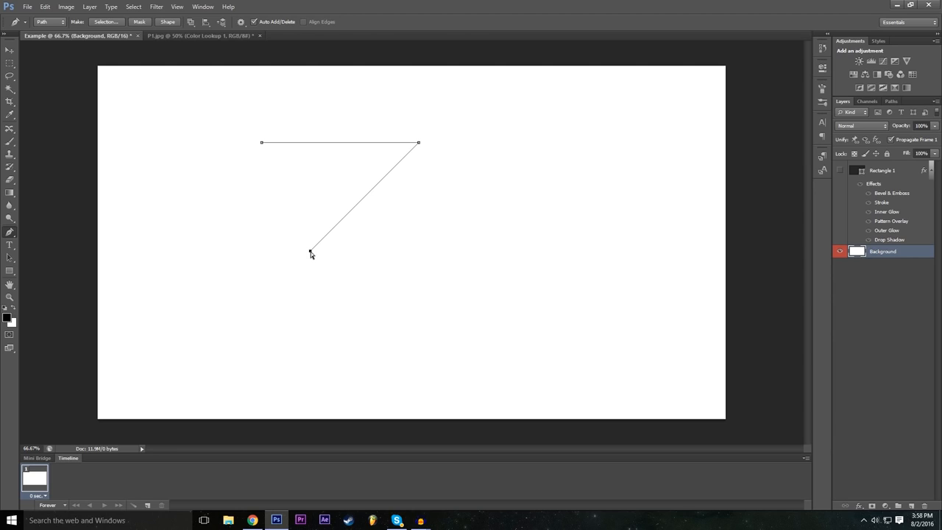
{"action": "left_click_drag", "start_coordinate": [309, 253], "coordinate": [261, 293]}
{"action": "left_click", "coordinate": [431, 293]}
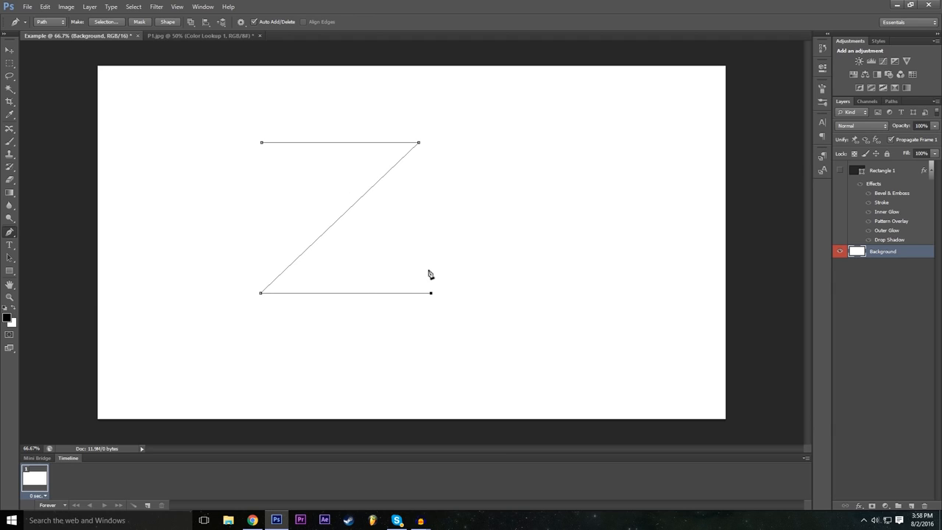
Add the outer anchors that give the Z its thickness and close the path at its starting anchor.
{"action": "left_click", "coordinate": [431, 262]}
{"action": "left_click", "coordinate": [324, 263]}
{"action": "left_click", "coordinate": [443, 143]}
{"action": "left_click_drag", "start_coordinate": [446, 145], "coordinate": [460, 134]}
{"action": "left_click", "coordinate": [263, 129]}
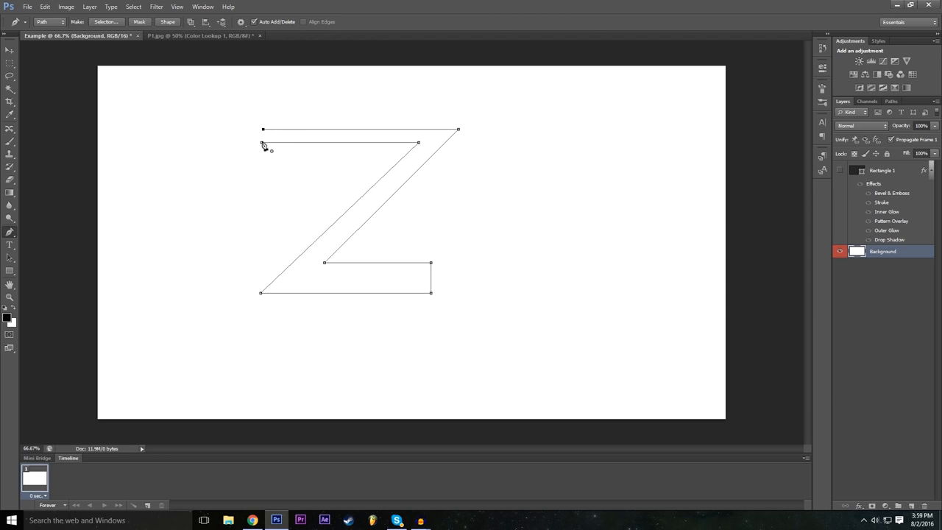
{"action": "left_click", "coordinate": [263, 143]}
Define the closed path as a custom shape named Z.
{"action": "right_click", "coordinate": [326, 290]}
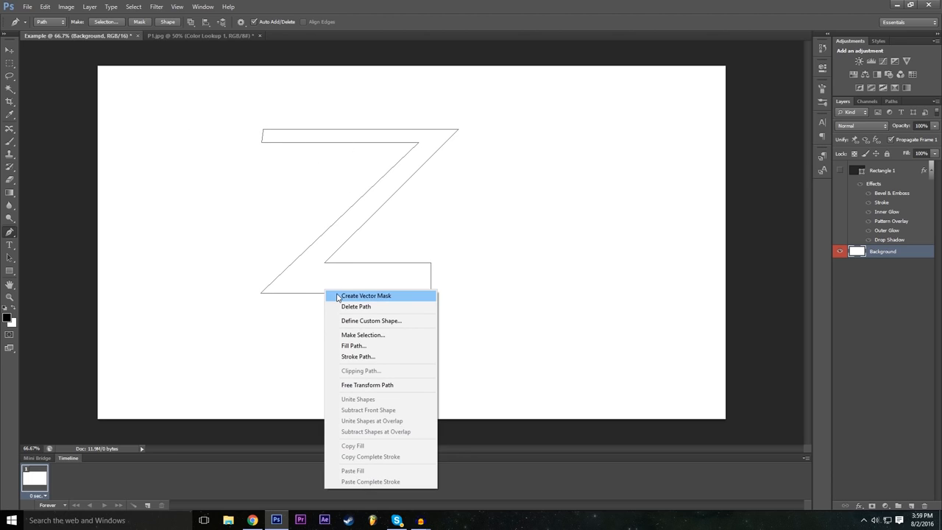
{"action": "left_click", "coordinate": [391, 324]}
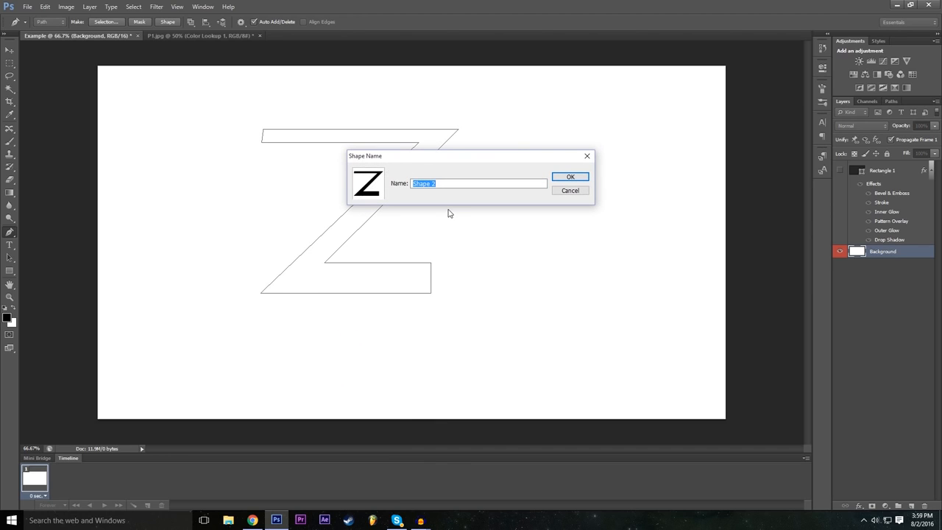
{"action": "type", "text": "Z"}
{"action": "key", "text": "Return"}
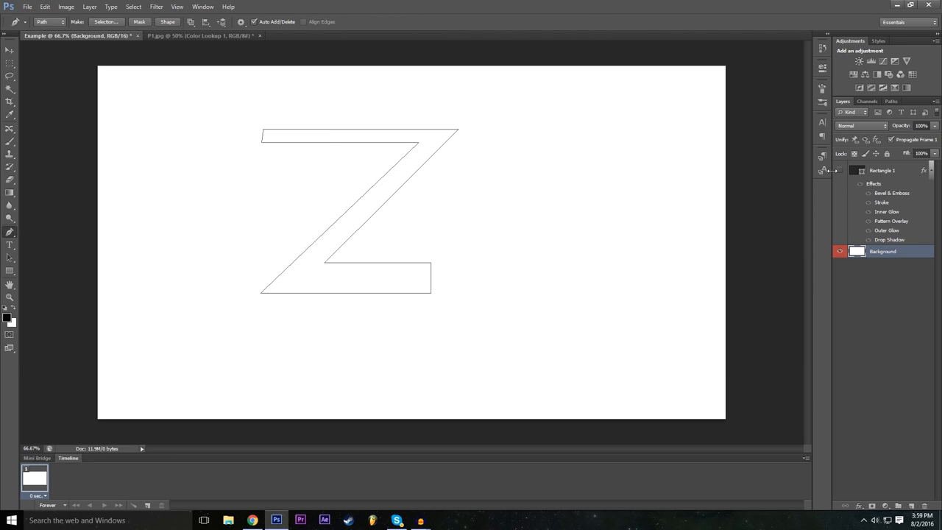
Activate the Custom Shape Tool and choose the saved Z shape for it.
{"action": "left_click_drag", "start_coordinate": [10, 271], "coordinate": [28, 318]}
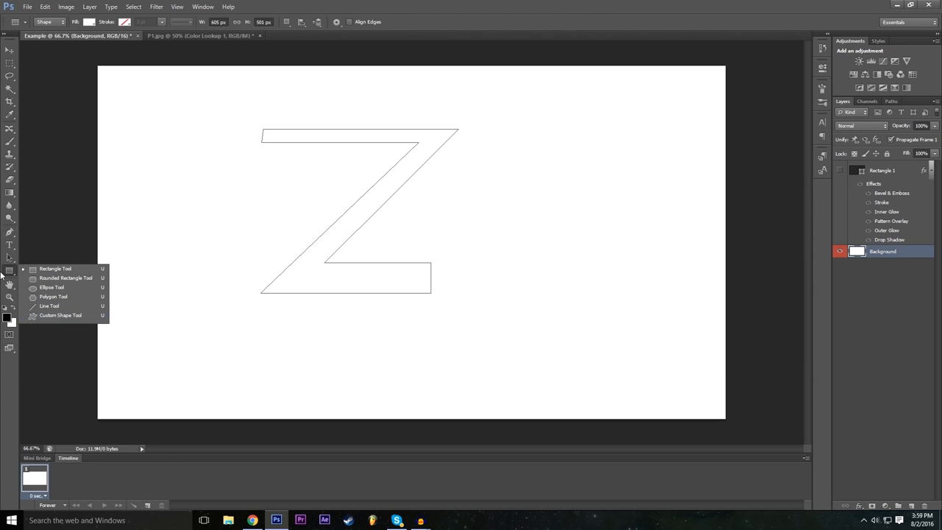
{"action": "left_click", "coordinate": [53, 316]}
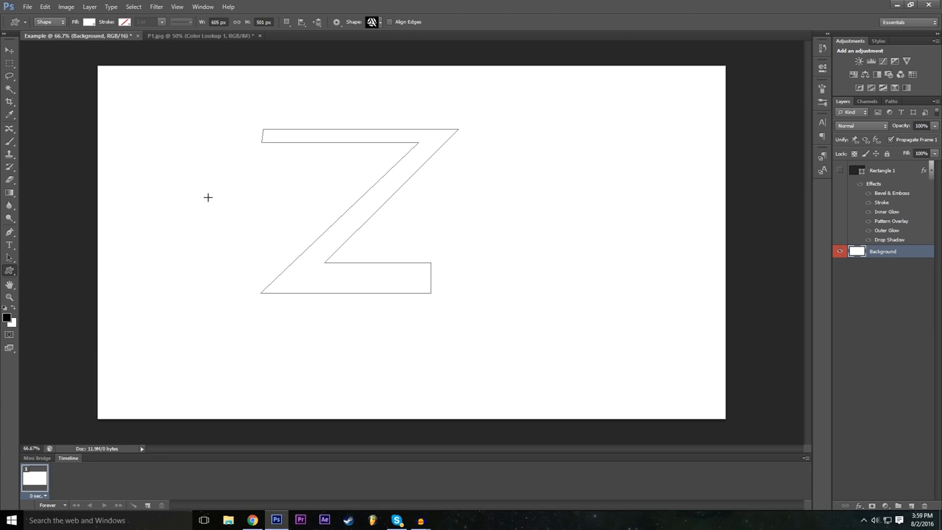
{"action": "left_click", "coordinate": [381, 22]}
{"action": "scroll", "coordinate": [381, 78], "scroll_direction": "down", "scroll_amount": 3}
{"action": "scroll", "coordinate": [382, 78], "scroll_direction": "up", "scroll_amount": 3}
{"action": "scroll", "coordinate": [383, 66], "scroll_direction": "down", "scroll_amount": 3}
{"action": "scroll", "coordinate": [376, 88], "scroll_direction": "up", "scroll_amount": 3}
{"action": "left_click", "coordinate": [374, 91]}
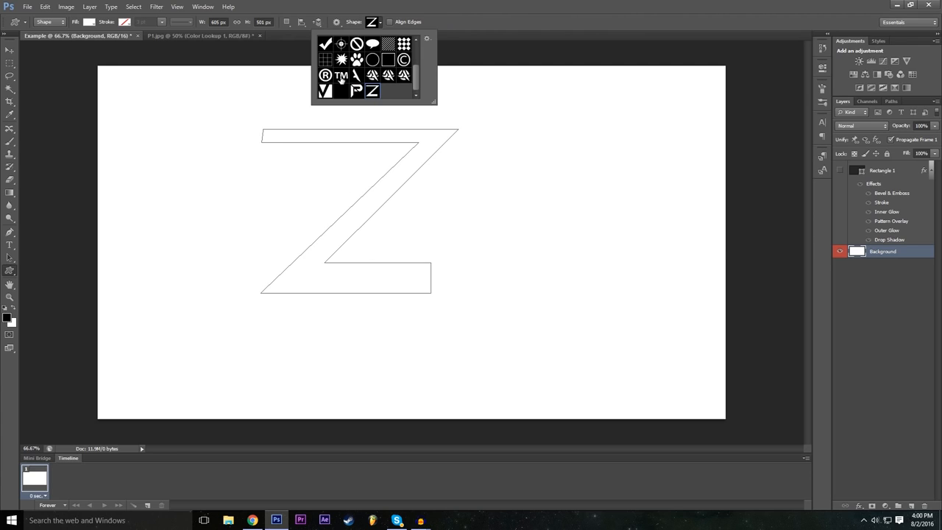
Create the Z custom shape on the canvas at 605 × 501 px with proportions preserved.
{"action": "left_click", "coordinate": [469, 4]}
{"action": "left_click", "coordinate": [400, 248]}
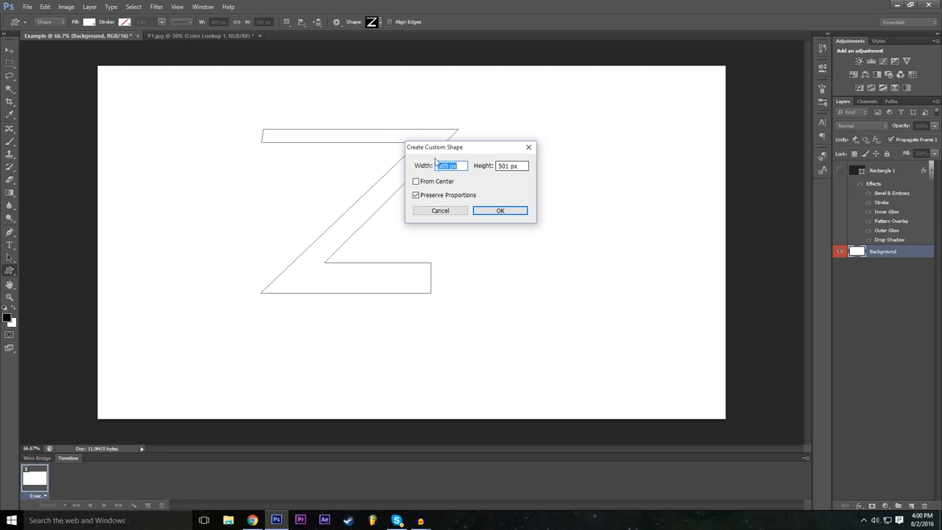
{"action": "left_click", "coordinate": [501, 211]}
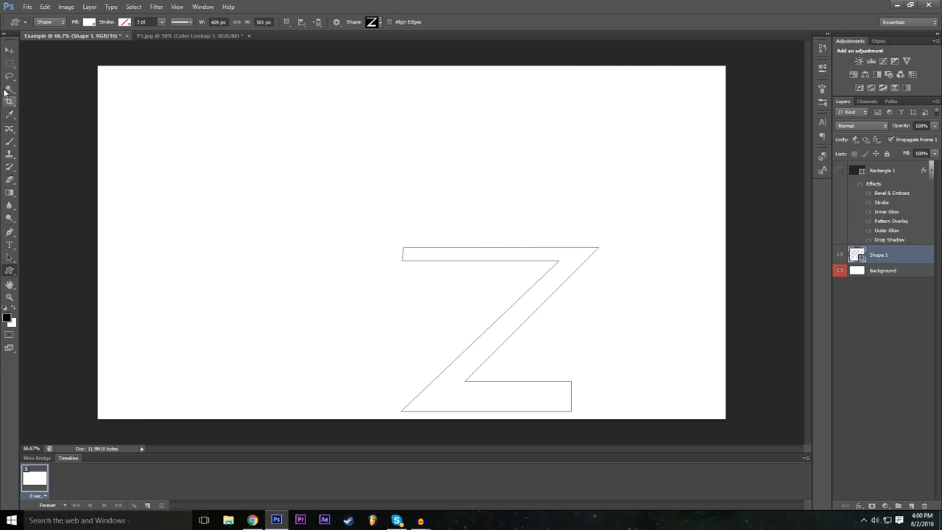
Move the Z shape to near the middle of the canvas.
{"action": "left_click", "coordinate": [10, 50]}
{"action": "left_click_drag", "start_coordinate": [509, 324], "coordinate": [368, 212]}
{"action": "left_click_drag", "start_coordinate": [372, 249], "coordinate": [415, 272]}
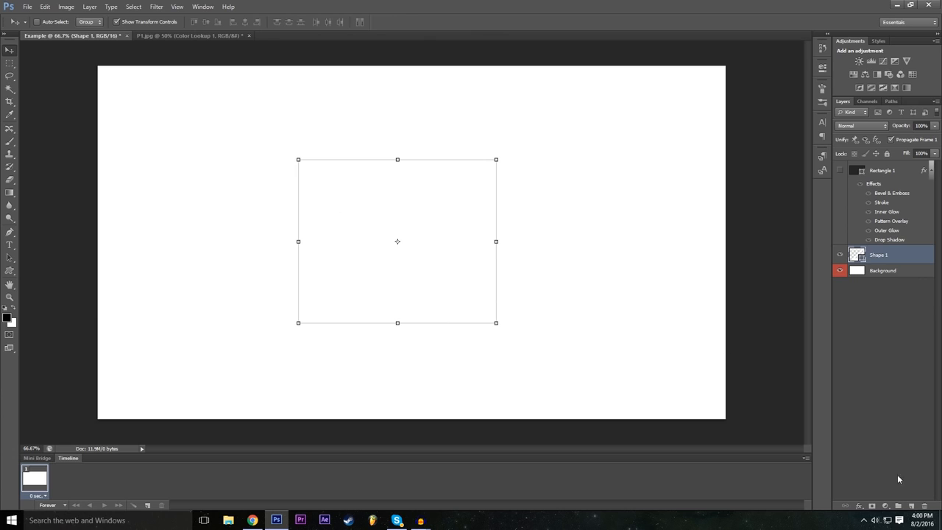
Open the blending options of the Shape 1 layer and enable Color Overlay, keeping the Z in view.
{"action": "left_click", "coordinate": [859, 506]}
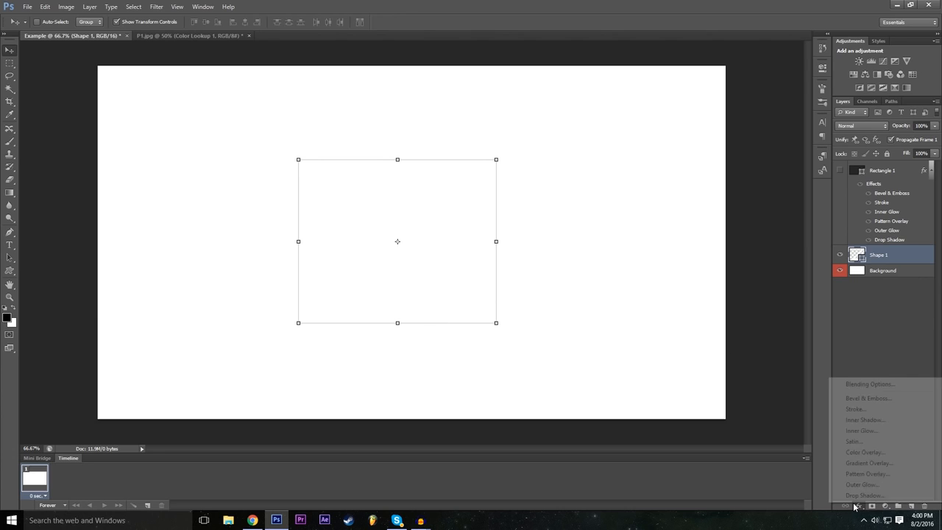
{"action": "left_click", "coordinate": [888, 389]}
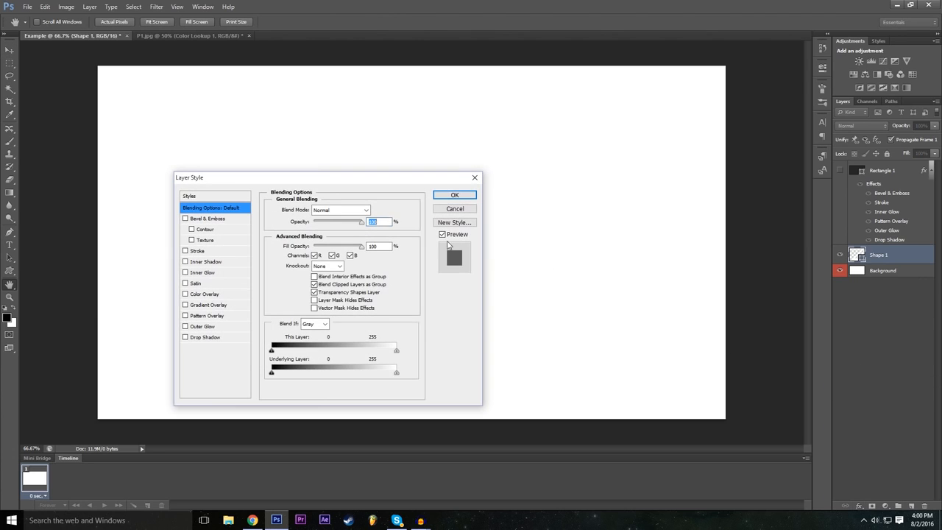
{"action": "left_click_drag", "start_coordinate": [324, 185], "coordinate": [846, 114]}
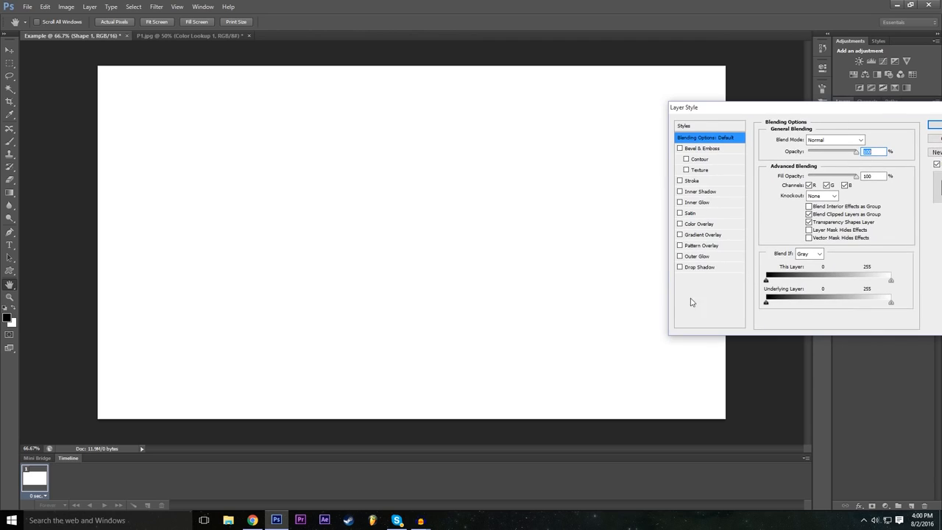
{"action": "left_click", "coordinate": [680, 224]}
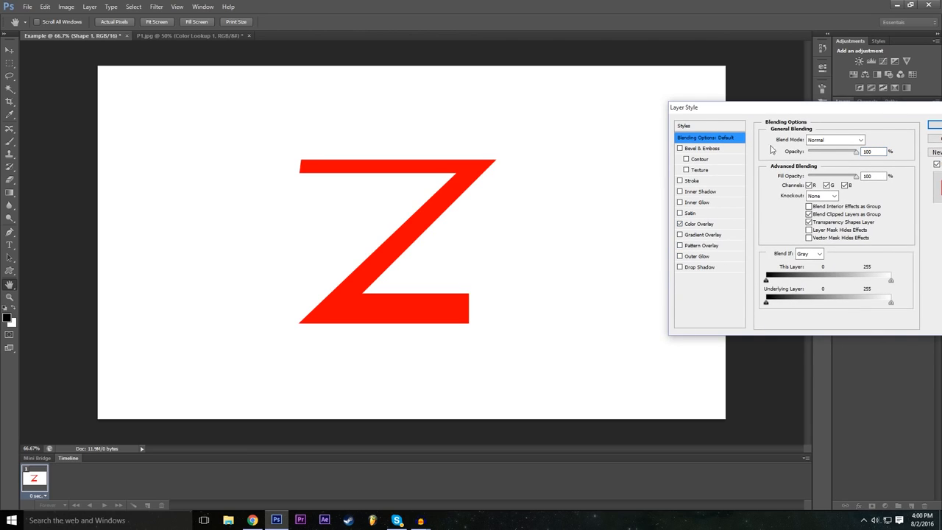
{"action": "left_click_drag", "start_coordinate": [789, 112], "coordinate": [641, 141]}
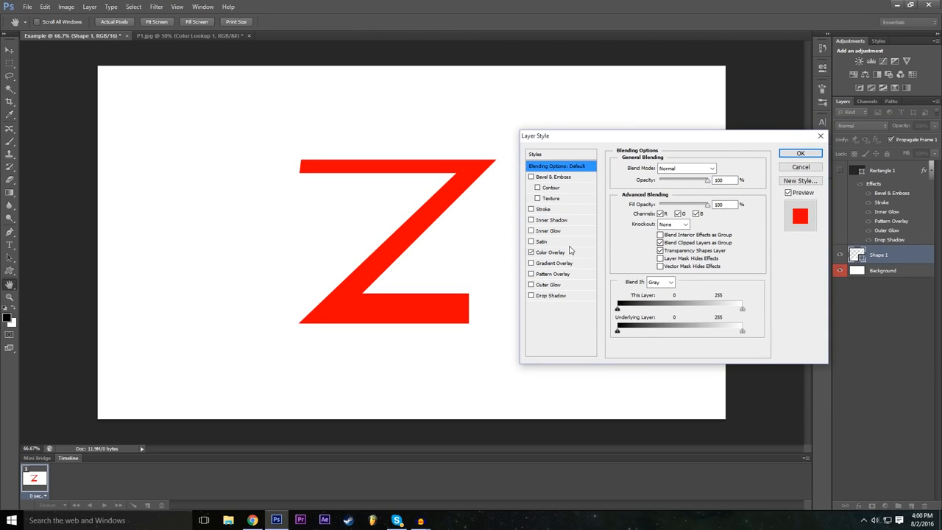
Set the Color Overlay's colour to black.
{"action": "left_click", "coordinate": [570, 253]}
{"action": "left_click", "coordinate": [720, 169]}
{"action": "left_click_drag", "start_coordinate": [407, 225], "coordinate": [184, 354]}
{"action": "left_click_drag", "start_coordinate": [293, 252], "coordinate": [271, 294]}
{"action": "left_click_drag", "start_coordinate": [383, 147], "coordinate": [467, 194]}
{"action": "left_click", "coordinate": [589, 211]}
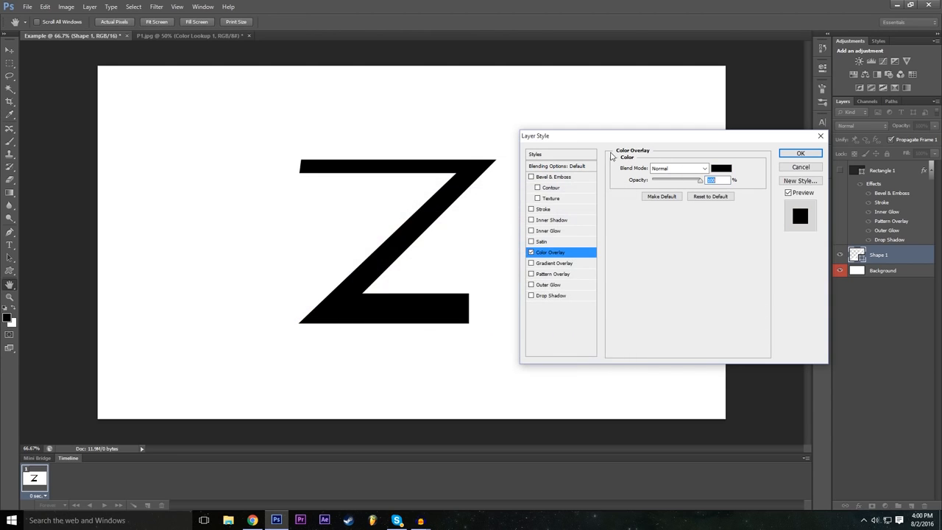
Add an Outer Glow to the Z in red, with a size of 46 px and an increased spread.
{"action": "left_click", "coordinate": [537, 286]}
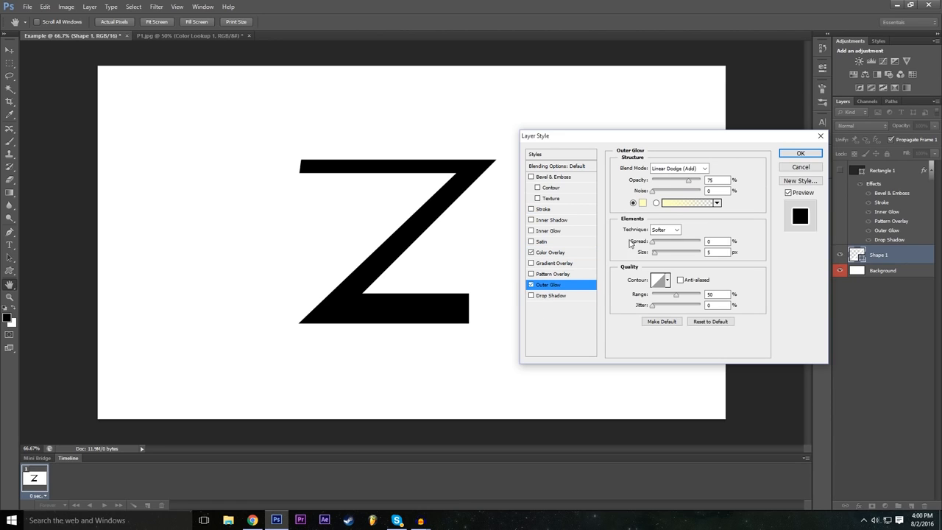
{"action": "left_click", "coordinate": [643, 203]}
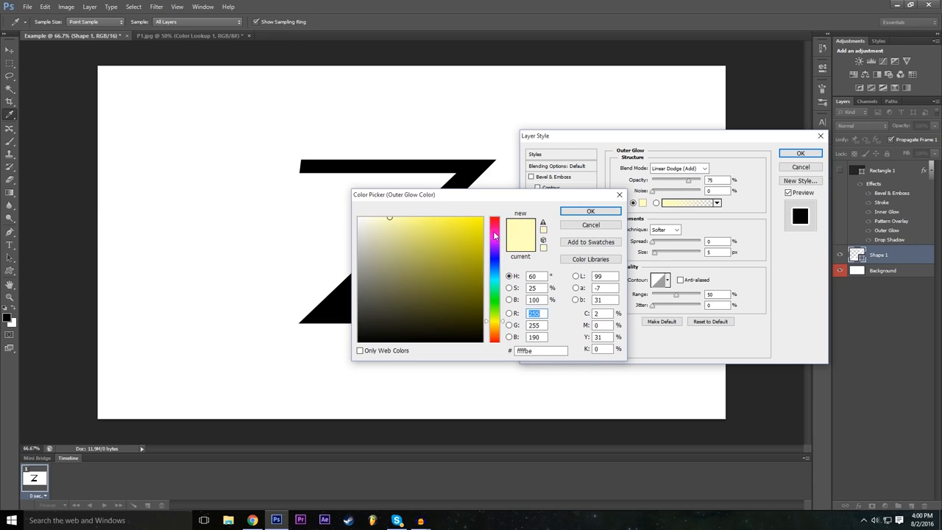
{"action": "left_click_drag", "start_coordinate": [494, 235], "coordinate": [495, 219]}
{"action": "left_click", "coordinate": [590, 211]}
{"action": "left_click_drag", "start_coordinate": [656, 252], "coordinate": [667, 241]}
{"action": "left_click_drag", "start_coordinate": [764, 141], "coordinate": [768, 149]}
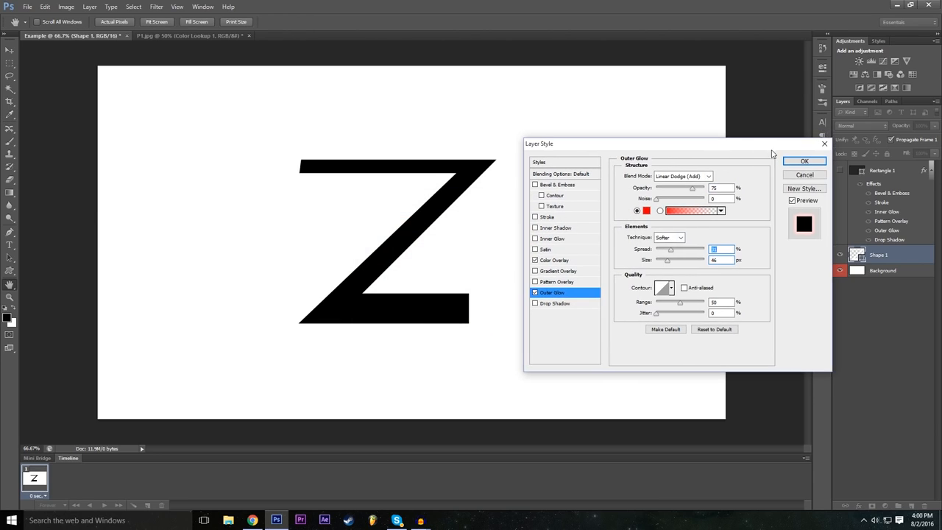
Apply the layer styles to the Z and hide the Background layer.
{"action": "left_click", "coordinate": [804, 161]}
{"action": "key", "text": "v"}
{"action": "left_click", "coordinate": [840, 299]}
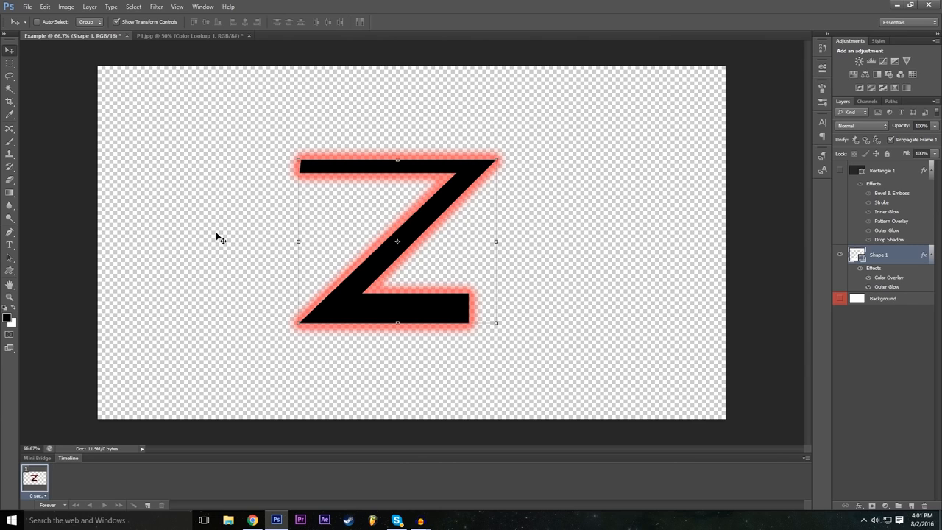
Compare the glowing Z in the Example document with the car image in P1.jpg, ending on P1.jpg.
{"action": "left_click", "coordinate": [205, 35]}
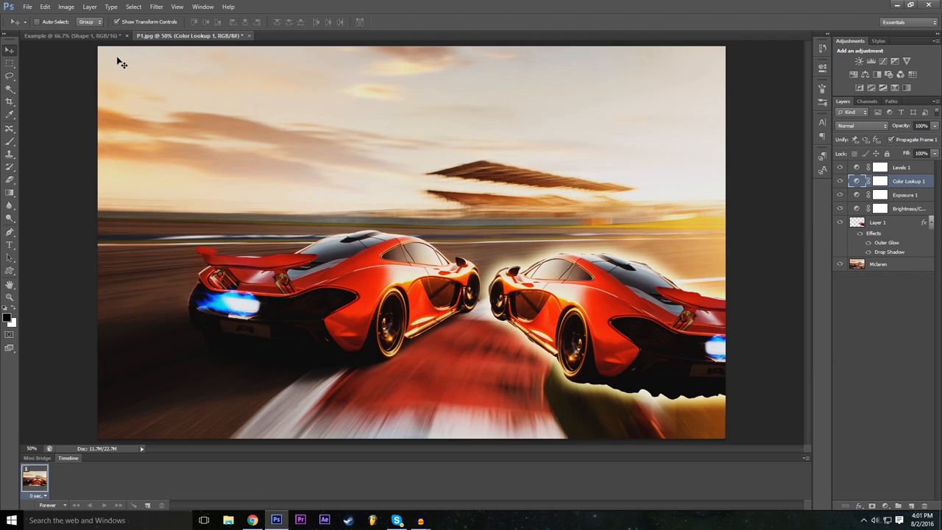
{"action": "left_click", "coordinate": [109, 34]}
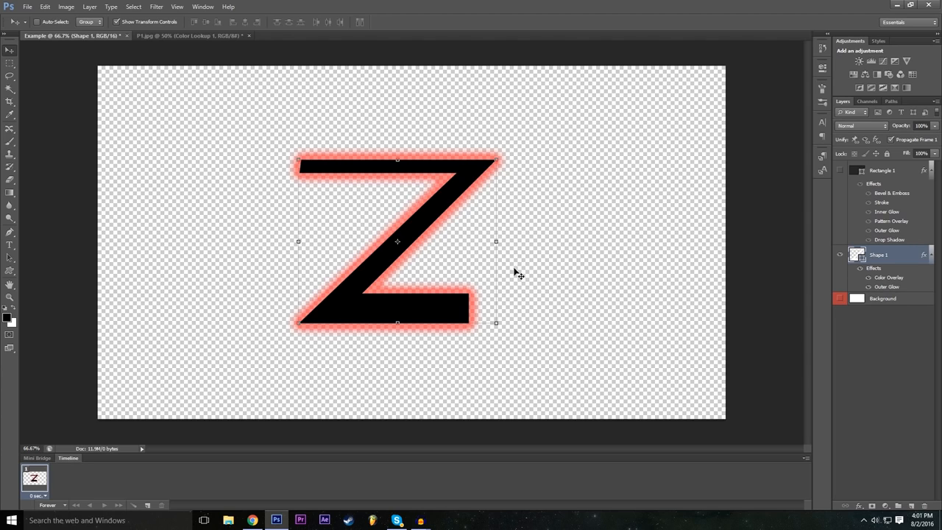
{"action": "left_click", "coordinate": [169, 35]}
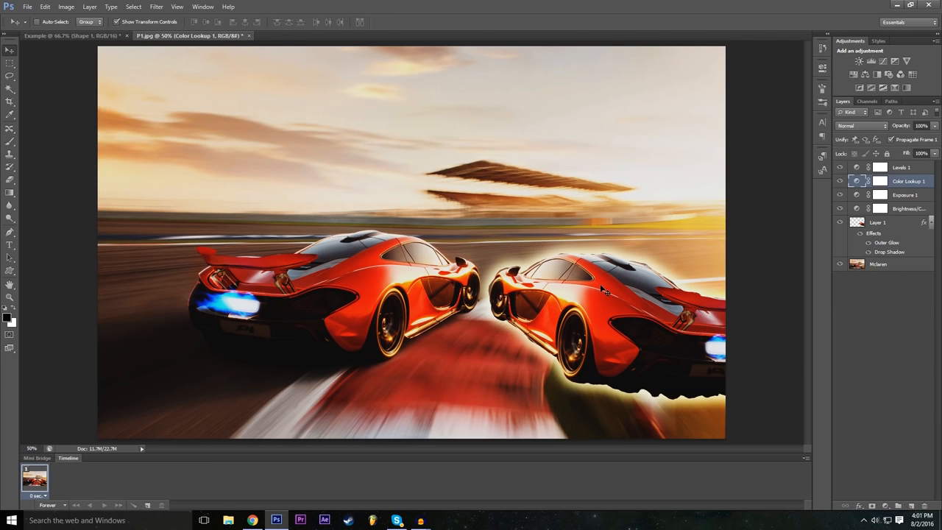